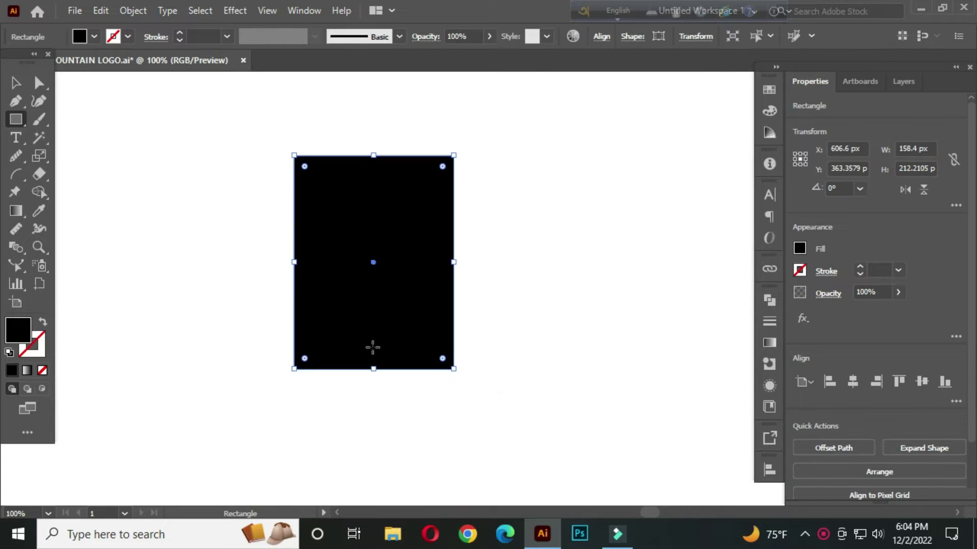
Swap the rectangle's fill and stroke so it has a black outline only, and set the stroke weight to 5 pt
left_click(16, 82)
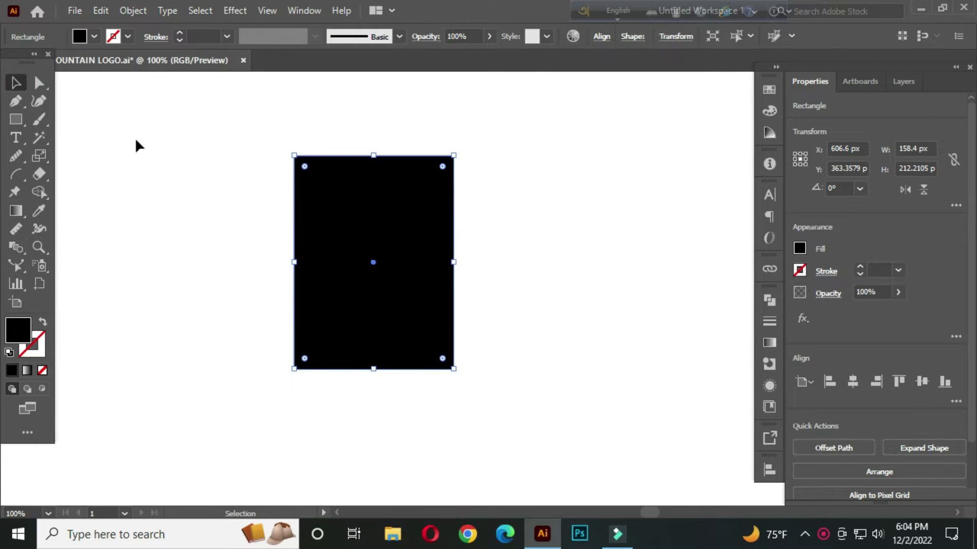
left_click(44, 324)
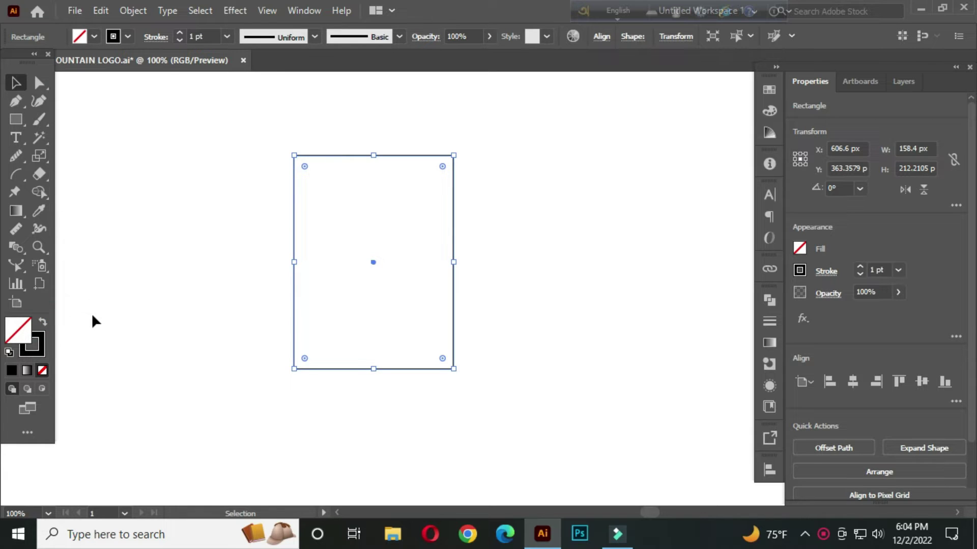
left_click(199, 36)
key("Up")
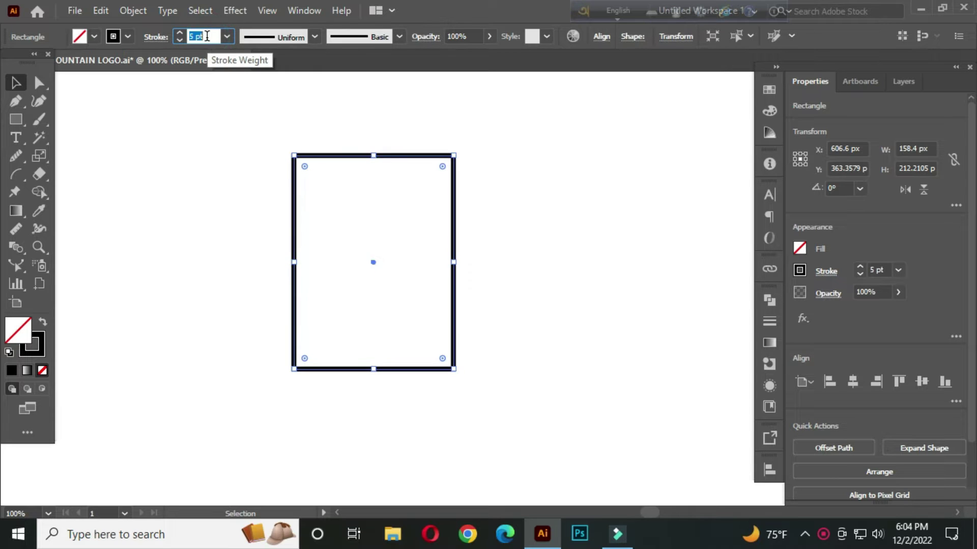
key("Up")
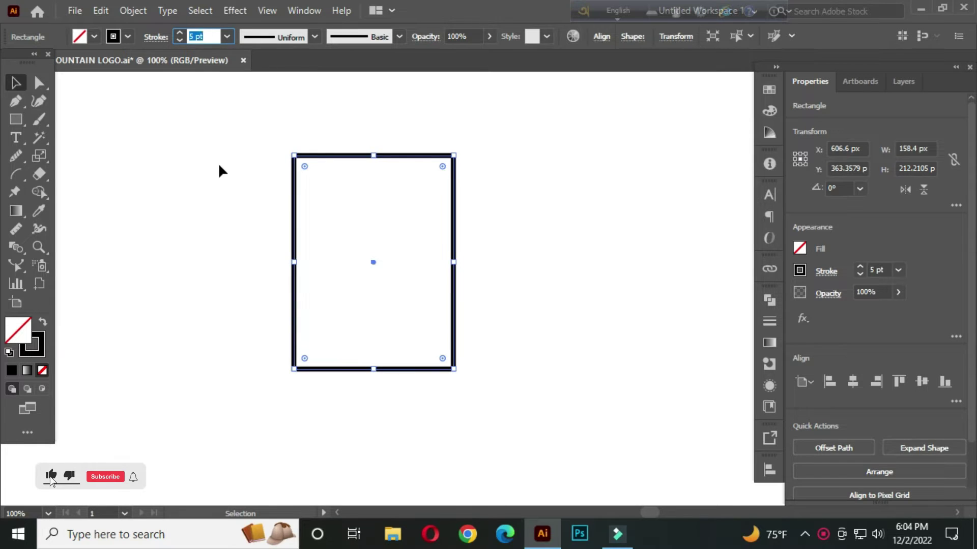
left_click(219, 166)
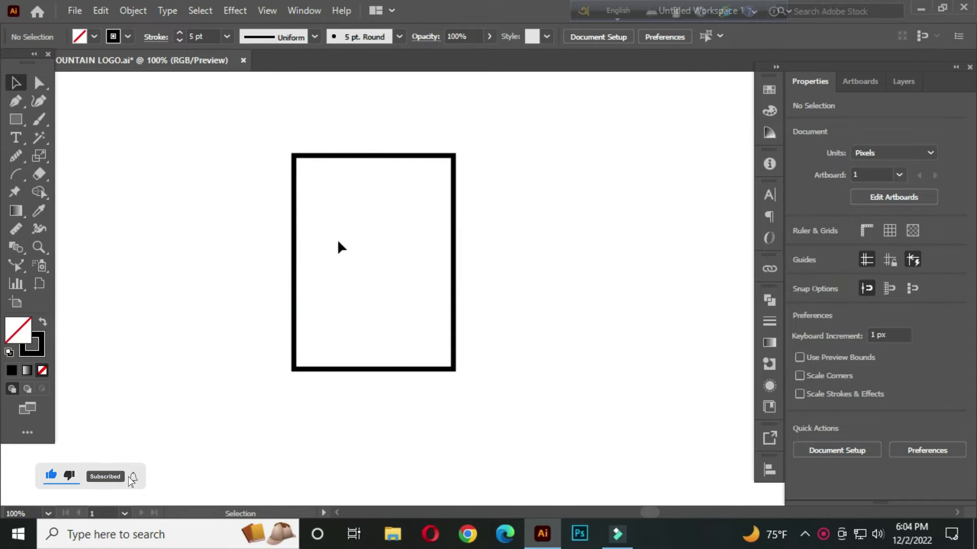
Fully round the rectangle's corners and stretch it vertically from its centre to about 274 px high, forming a capsule
left_click_drag(239, 115, 512, 308)
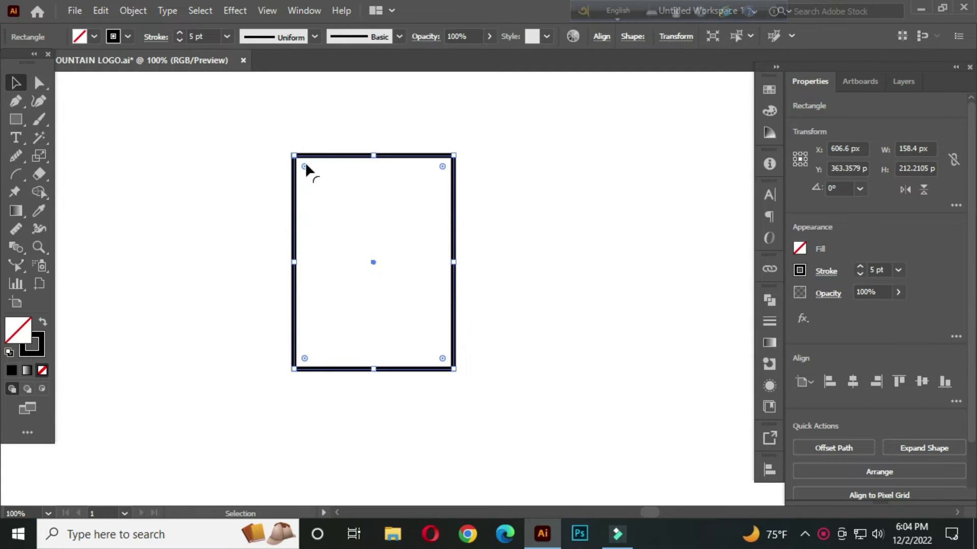
left_click_drag(305, 164, 413, 286)
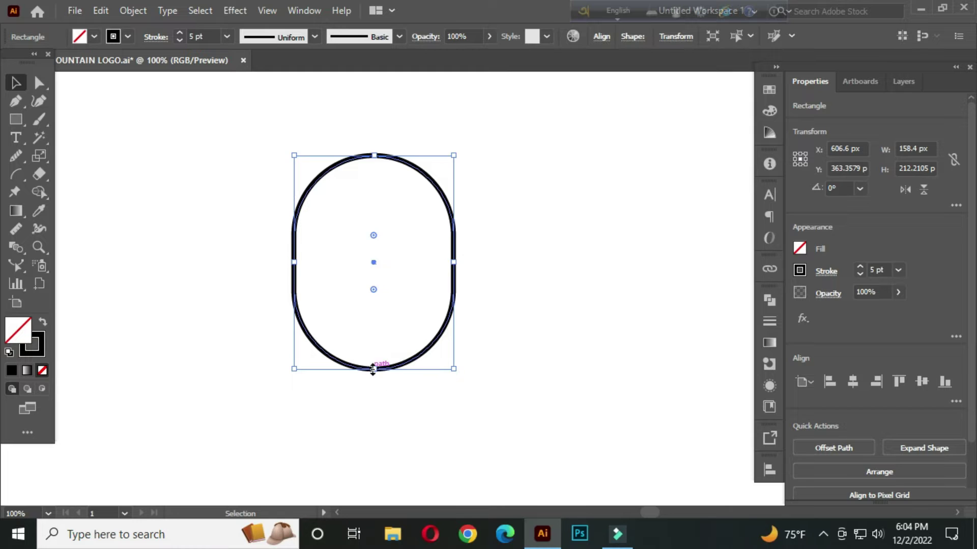
left_click_drag(373, 369, 380, 401)
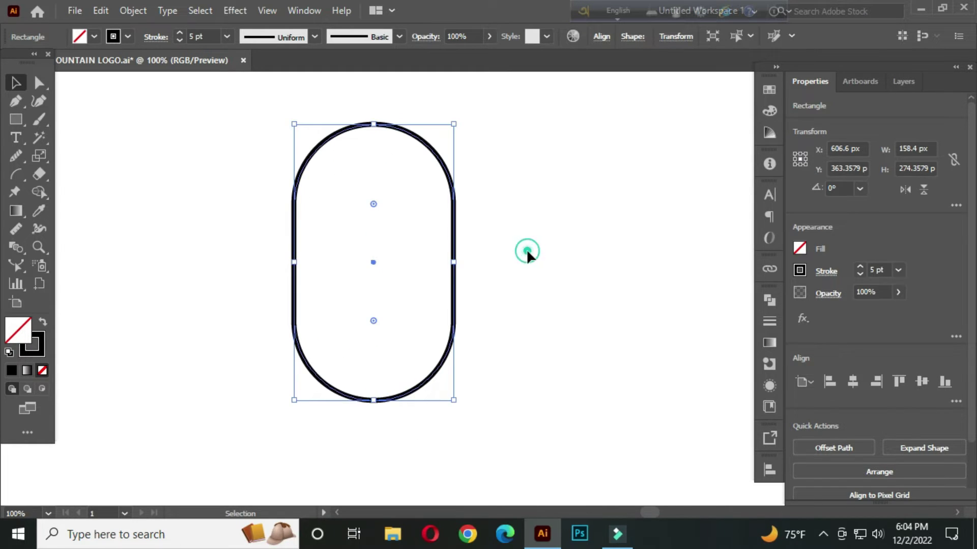
left_click(526, 252)
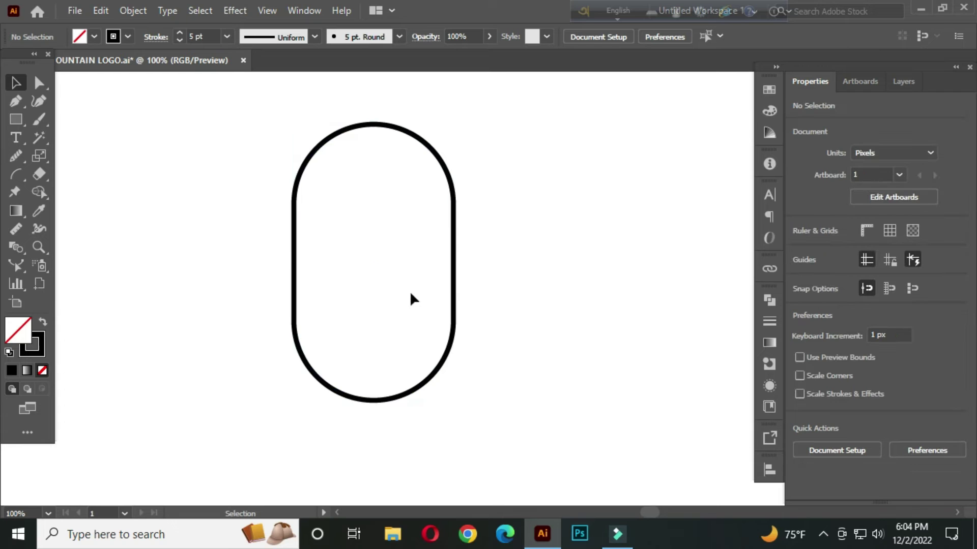
Draw a circle about 55 px in diameter in the empty area left of the capsule
left_click(22, 121)
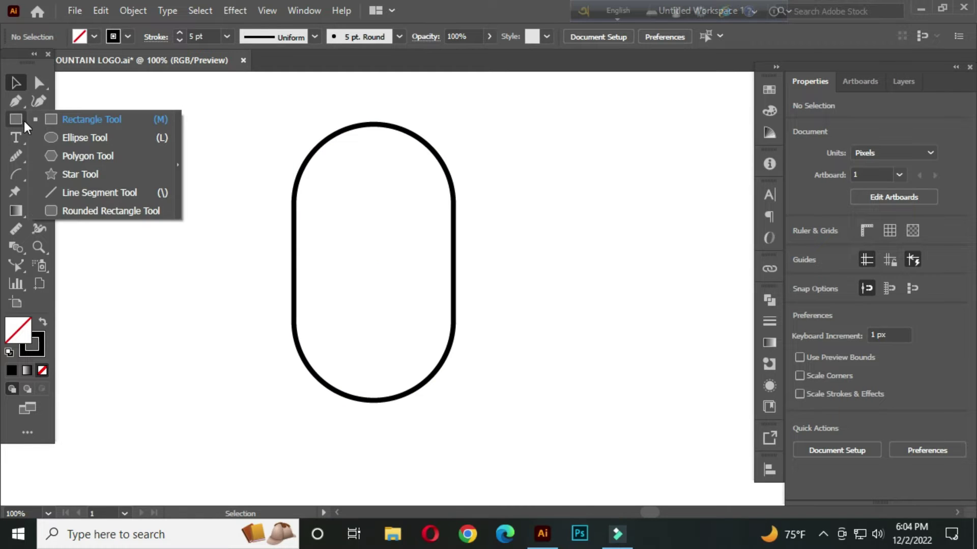
left_click(80, 137)
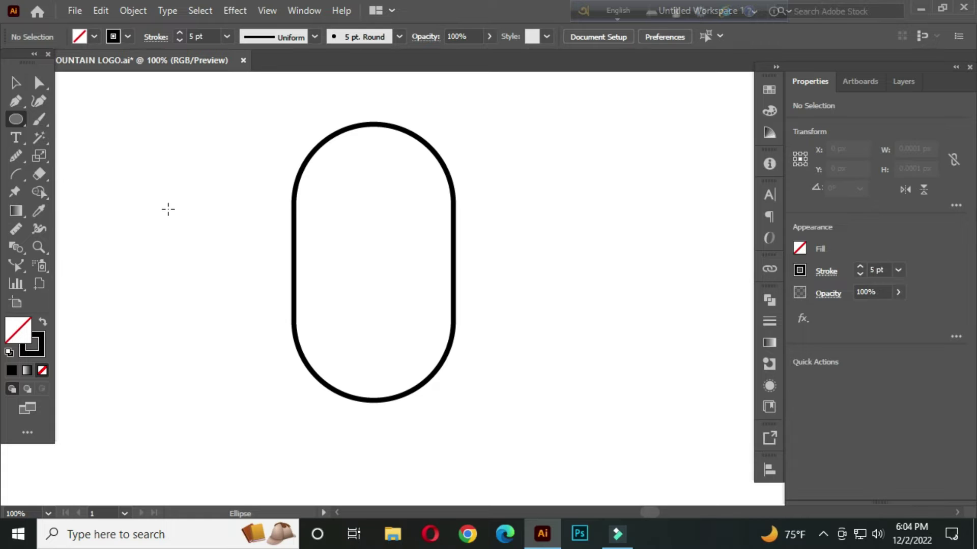
left_click_drag(168, 209, 265, 240)
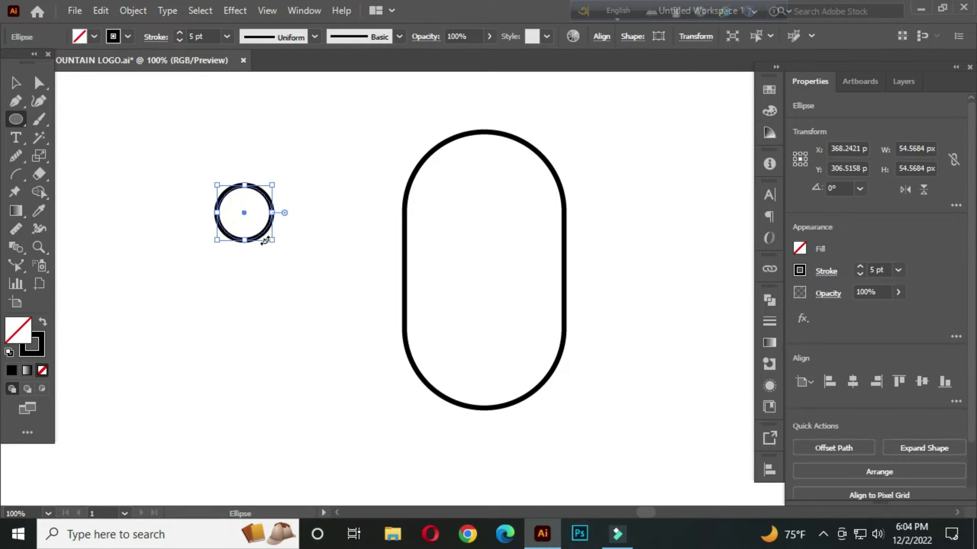
left_click(16, 83)
left_click(136, 121)
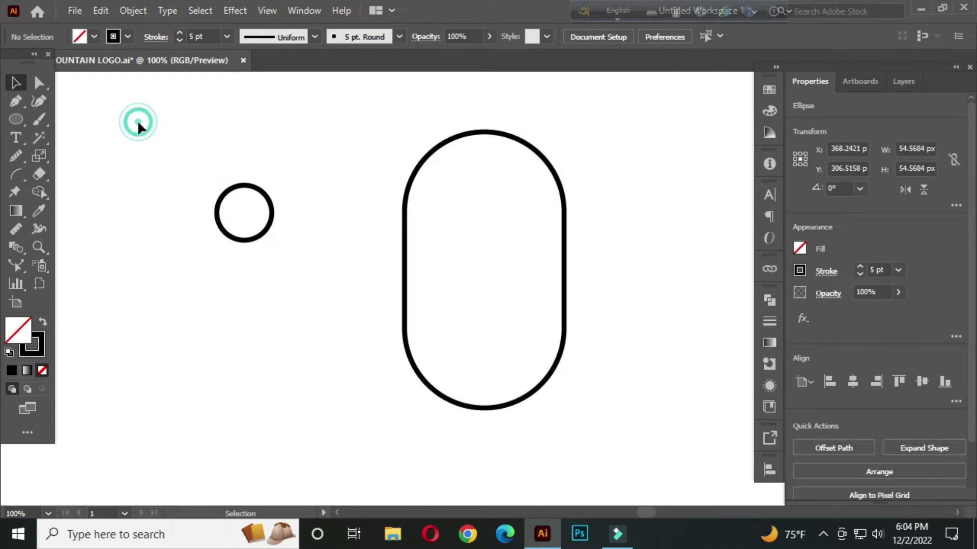
Add two larger concentric copies around the circle, about 95 px and about 146 px in diameter
left_click_drag(209, 168, 259, 216)
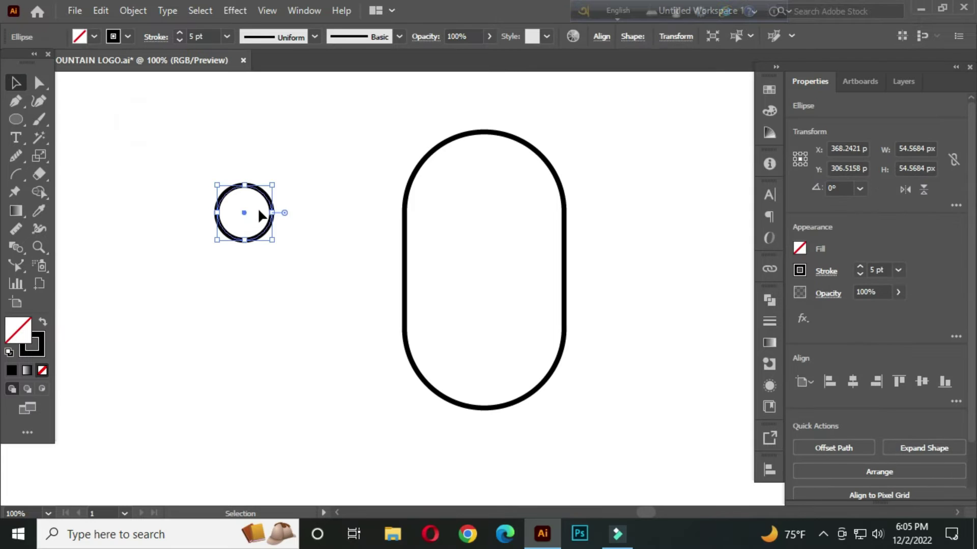
key("a")
key("v")
left_click_drag(273, 242, 292, 266)
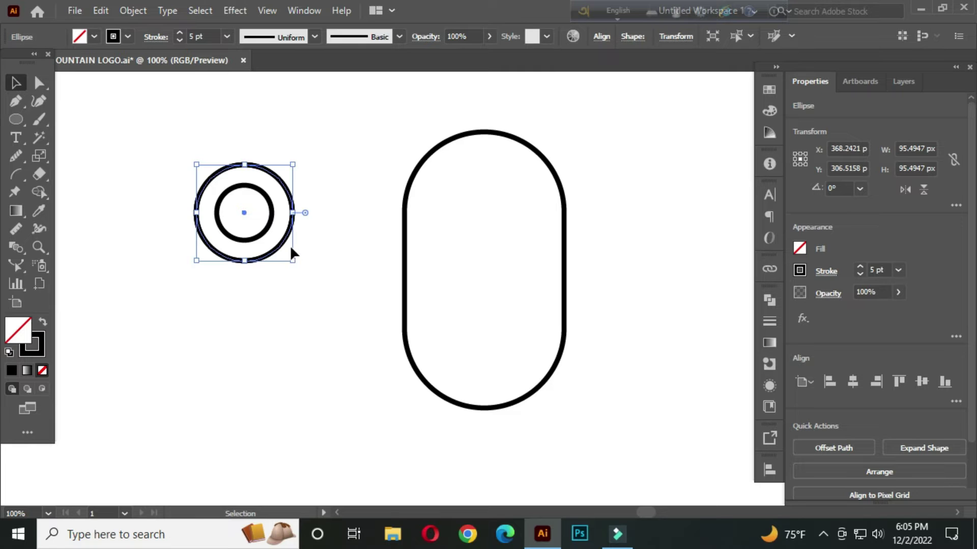
left_click_drag(293, 261, 318, 280)
left_click(350, 191)
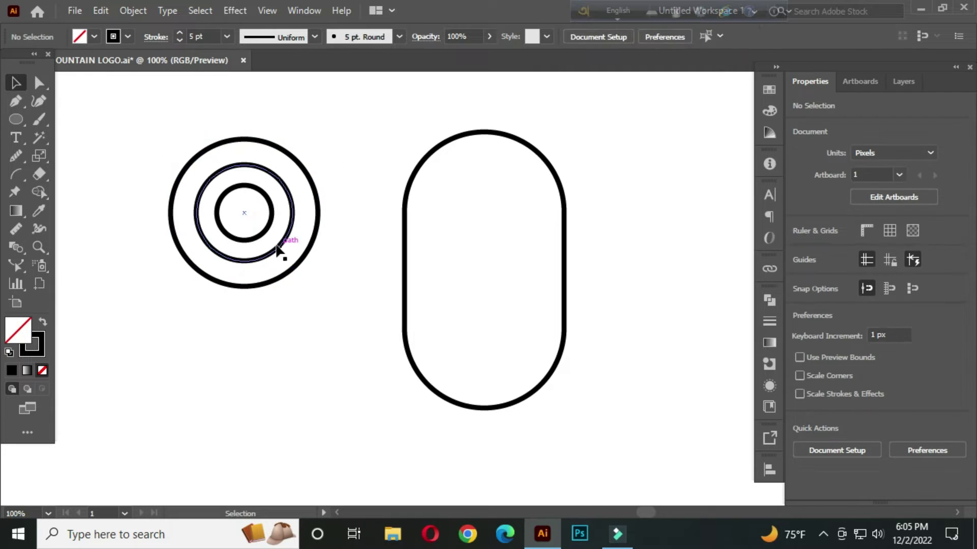
Move the three concentric circles together so they overlap the capsule's upper-left curve
left_click_drag(154, 140, 320, 290)
left_click_drag(289, 240, 453, 204)
left_click(248, 157)
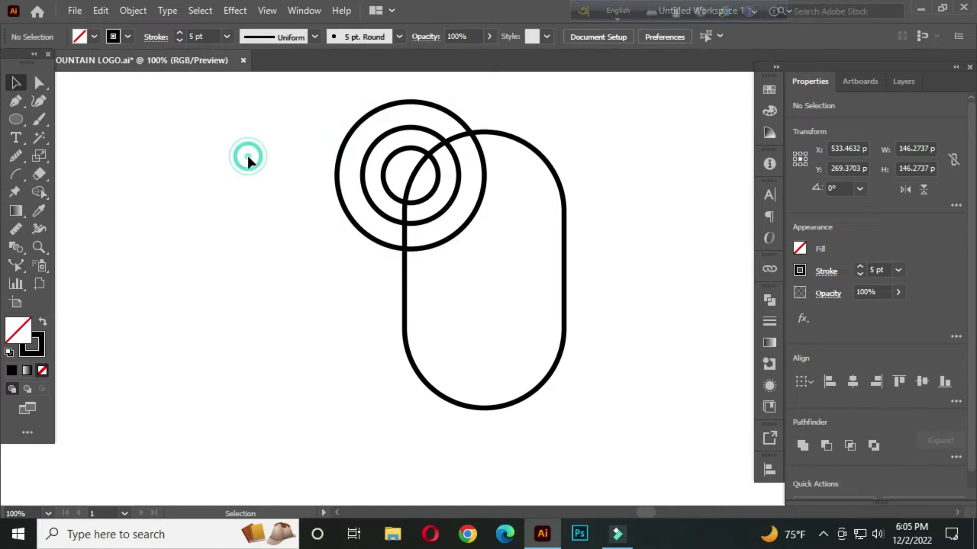
left_click_drag(465, 243, 413, 242)
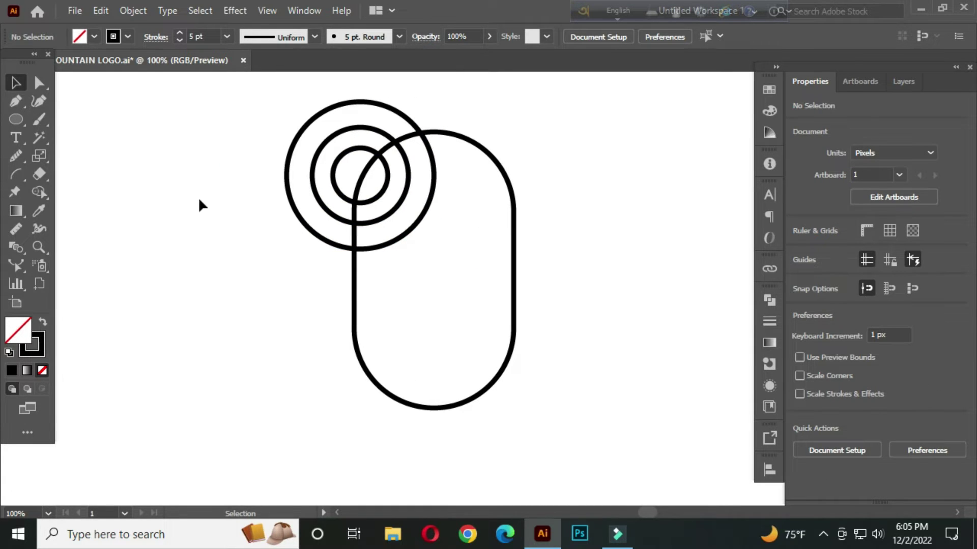
Draw a horizontal line about 39 px long inside the upper-right part of the capsule
left_click_drag(17, 121, 106, 192)
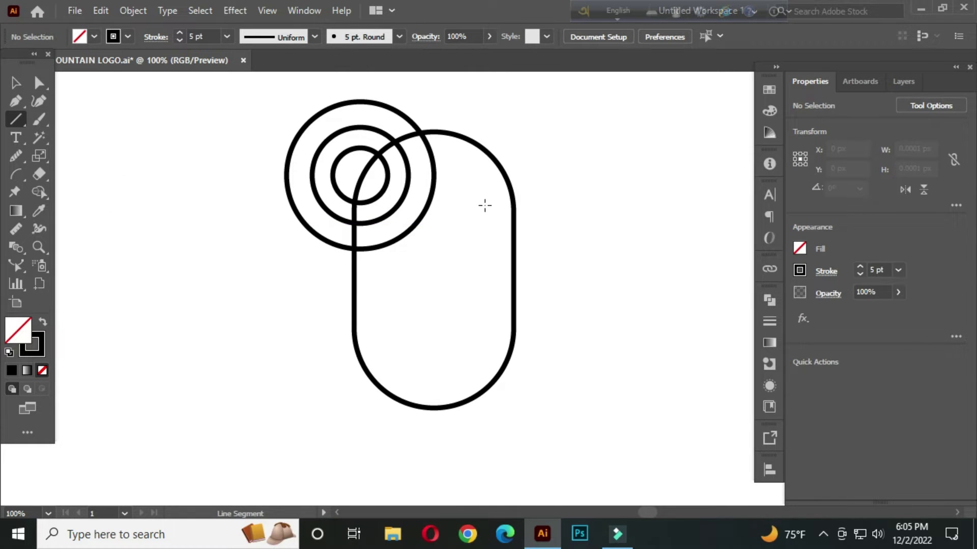
scroll(485, 206, "up", 2)
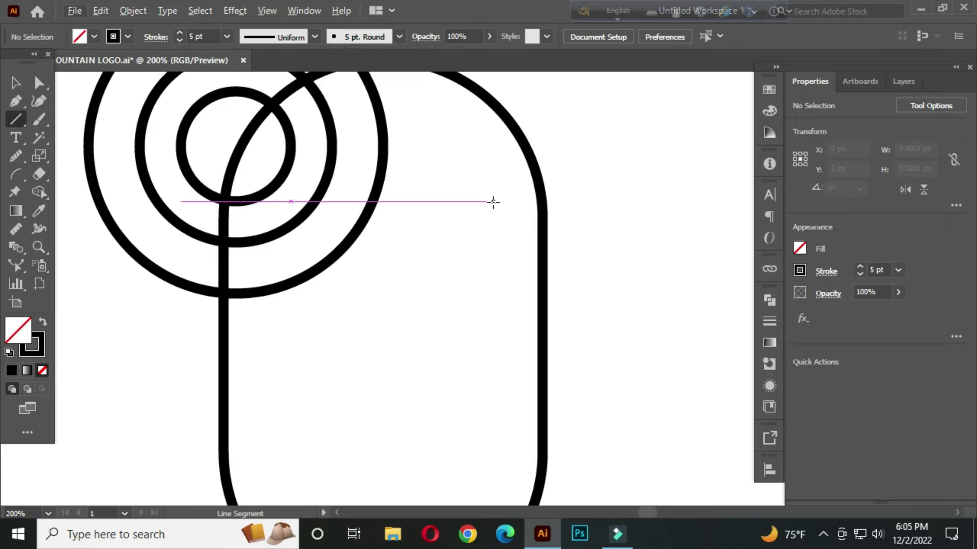
left_click_drag(493, 202, 412, 201)
left_click(15, 83)
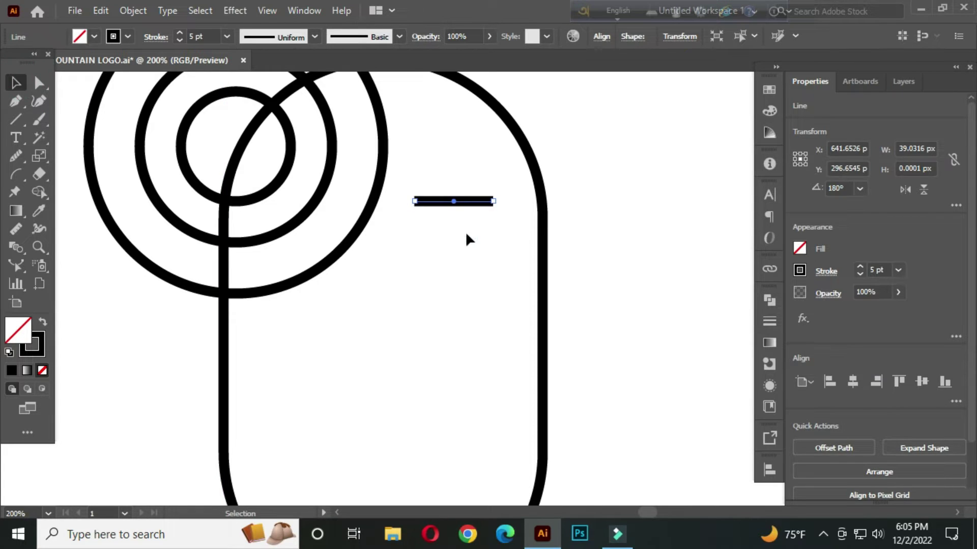
left_click(467, 236)
Shift the line toward the capsule's right edge, duplicate it about 11 px below, and extend the copy's left end to about 46 px long
left_click(446, 200)
left_click_drag(461, 200, 494, 229)
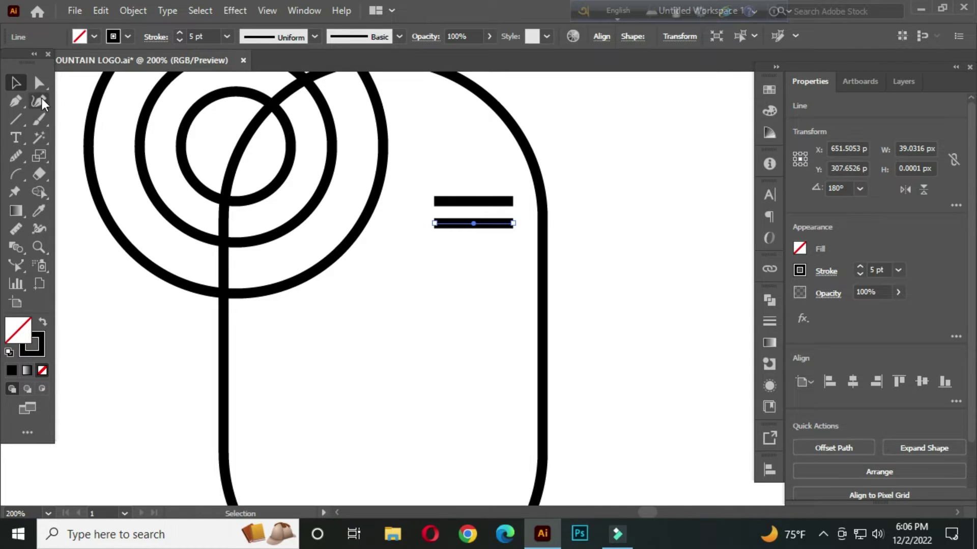
left_click(38, 86)
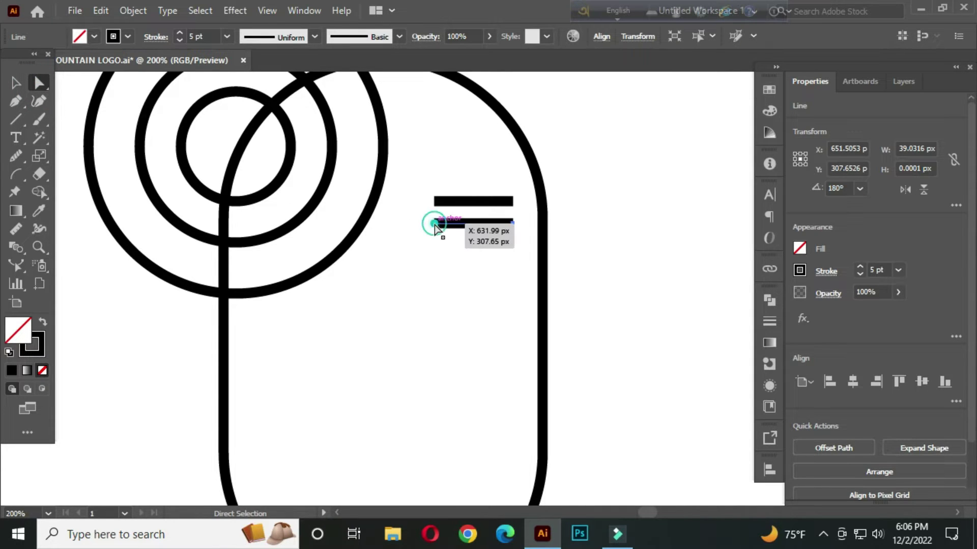
left_click_drag(433, 224, 420, 227)
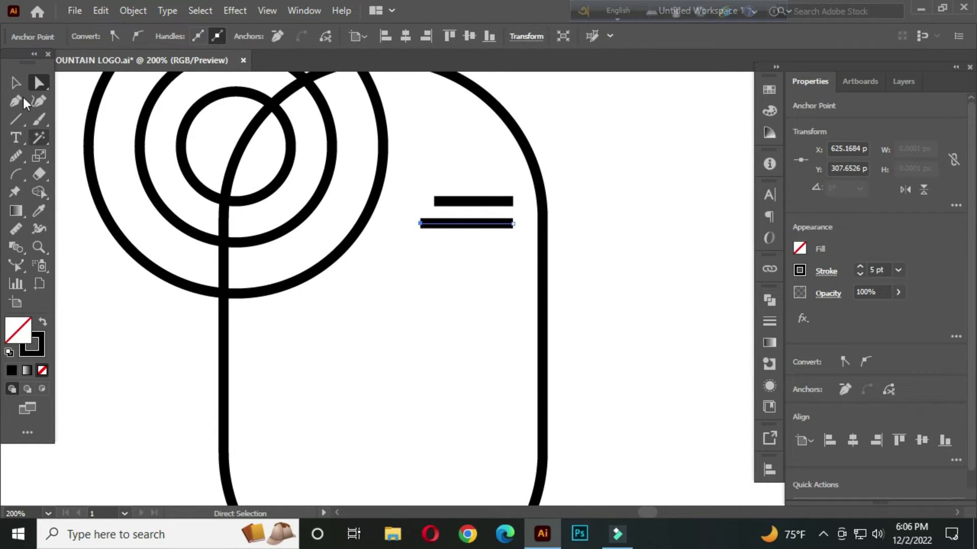
left_click(20, 80)
left_click(499, 282)
Duplicate the second line below itself and extend the copy's left end to make a longer third line
left_click(478, 226)
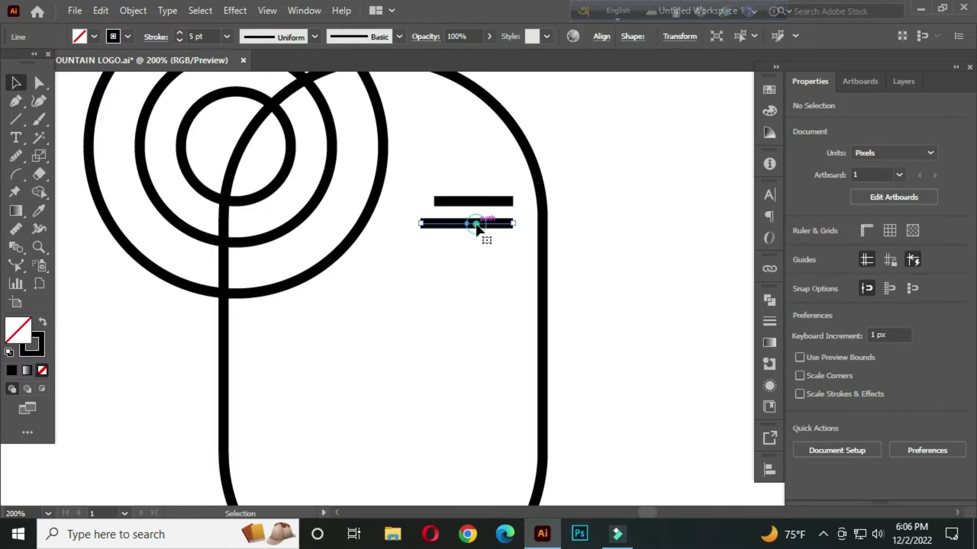
mouse_move(478, 227)
left_mouse_down()
mouse_move(468, 225)
mouse_move(475, 249)
mouse_move(403, 246)
mouse_move(447, 297)
mouse_move(457, 327)
mouse_move(451, 279)
mouse_move(502, 261)
mouse_move(479, 235)
left_mouse_up()
left_click(38, 82)
left_click(407, 275)
left_click(16, 83)
scroll(138, 170, "up", 2)
left_click(547, 176)
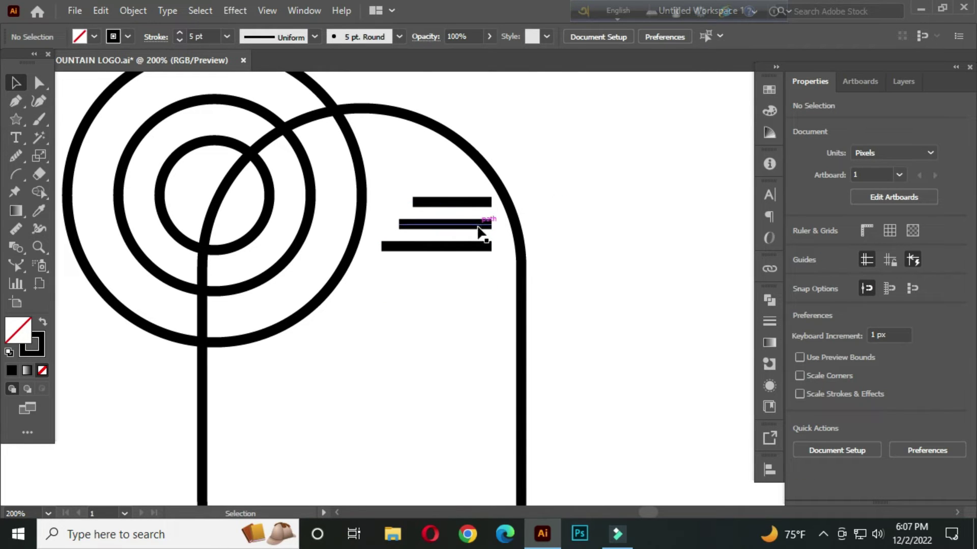
Scale the three stacked lines down proportionally so the longest is about 46 px wide, keeping their right ends aligned
left_click_drag(398, 178, 444, 264)
mouse_move(381, 228)
left_mouse_down()
mouse_move(394, 216)
mouse_move(399, 224)
left_mouse_up()
left_click(456, 280)
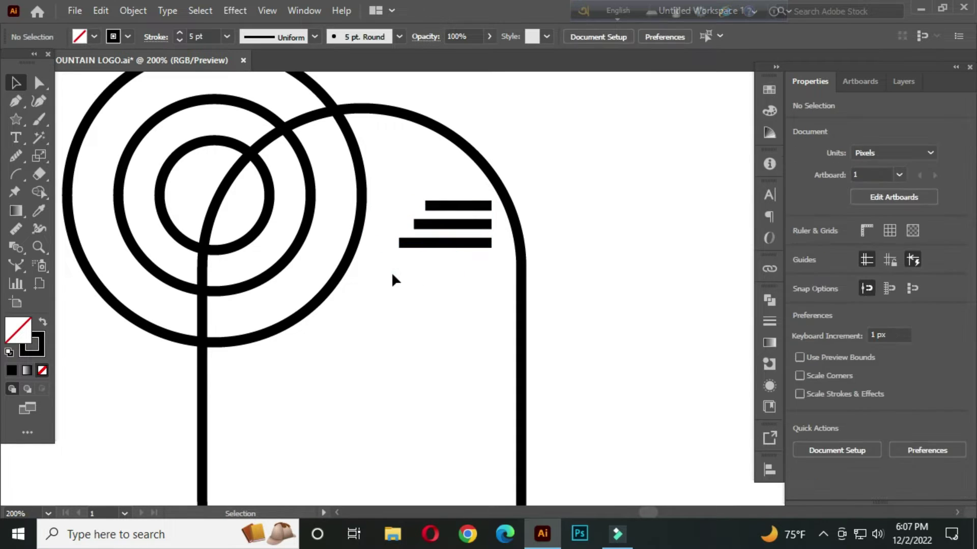
Copy the lower two lines of the stack and place the pair a short gap below it
left_click_drag(441, 273, 436, 305)
left_click(388, 271)
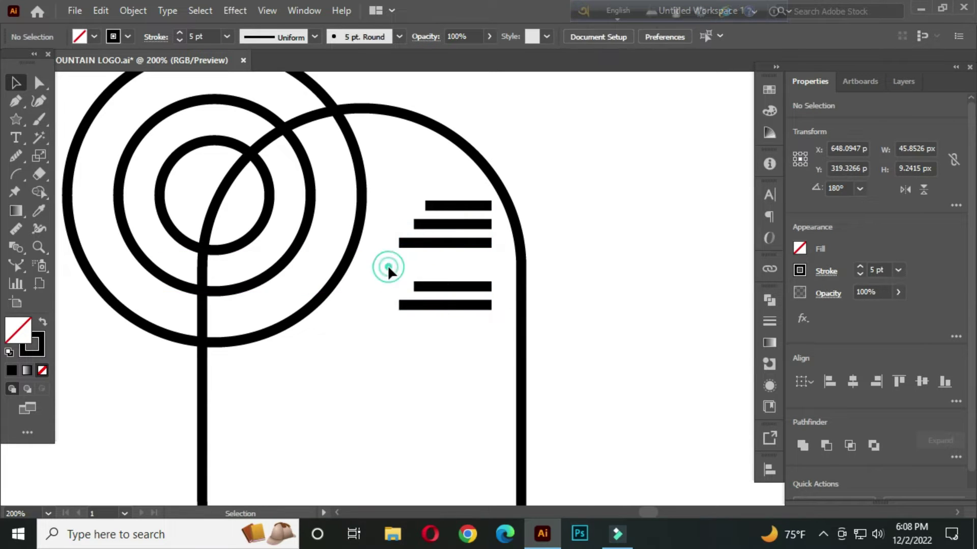
scroll(373, 287, "down", 2)
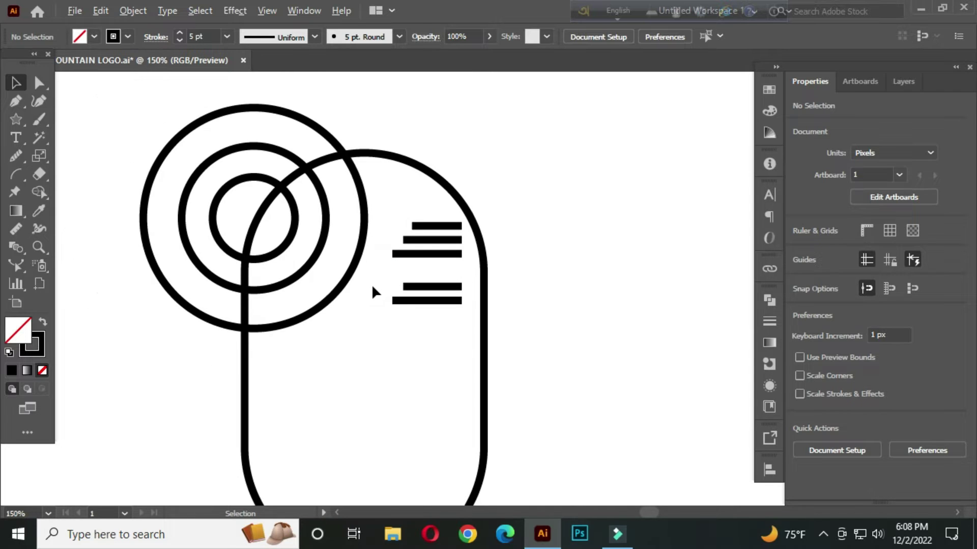
scroll(382, 362, "down", 2)
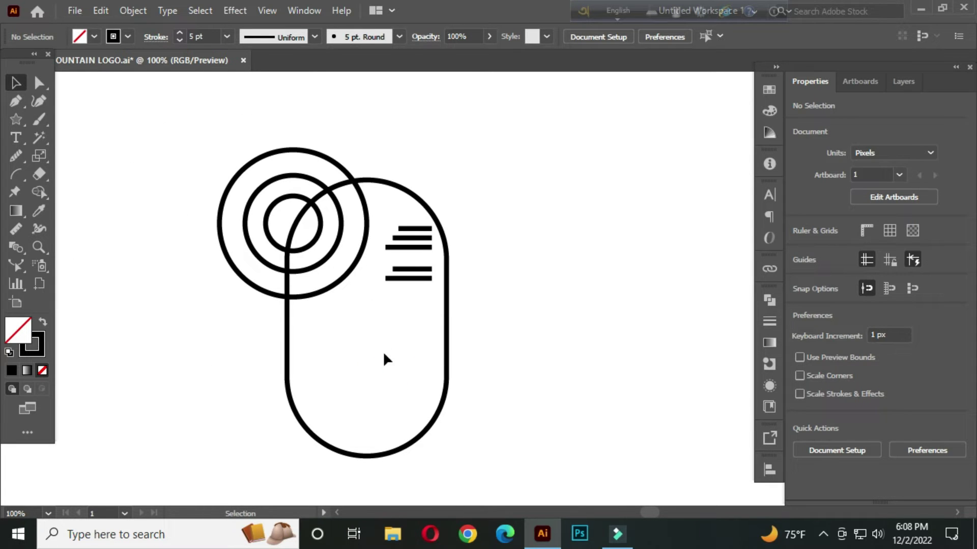
Create a 3-point star with radius 1 of 25 px and radius 2 of 50 px in the empty area right of the capsule
left_click(20, 118)
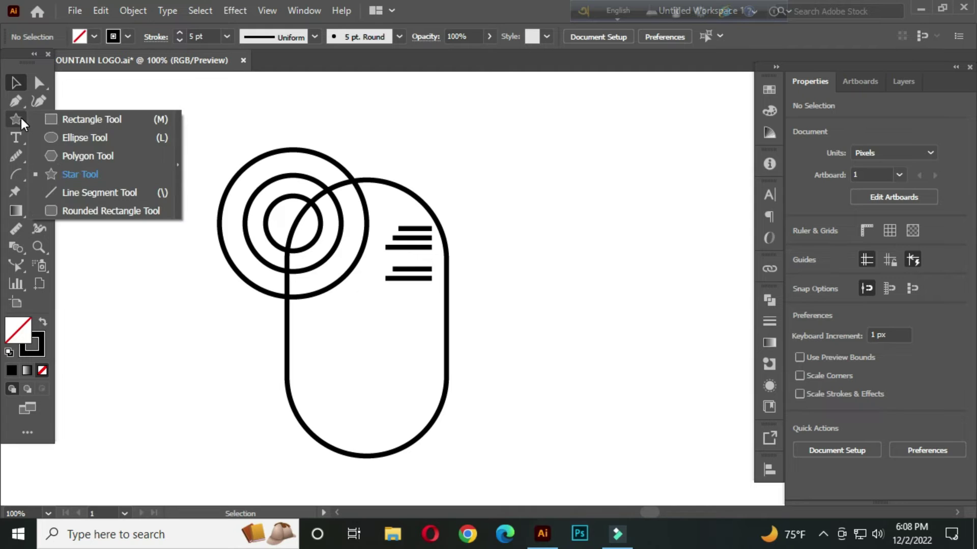
left_click(99, 172)
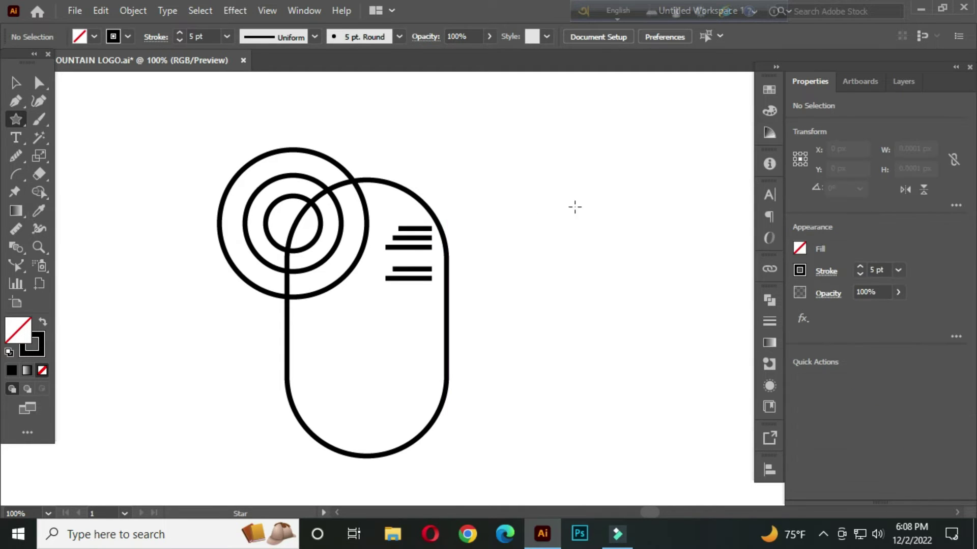
left_click(598, 209)
left_click(501, 276)
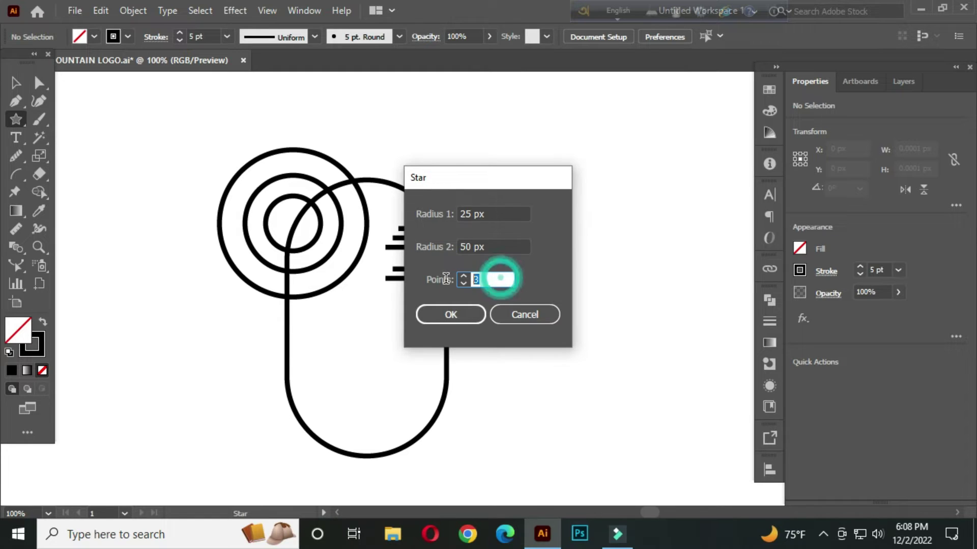
left_click(468, 315)
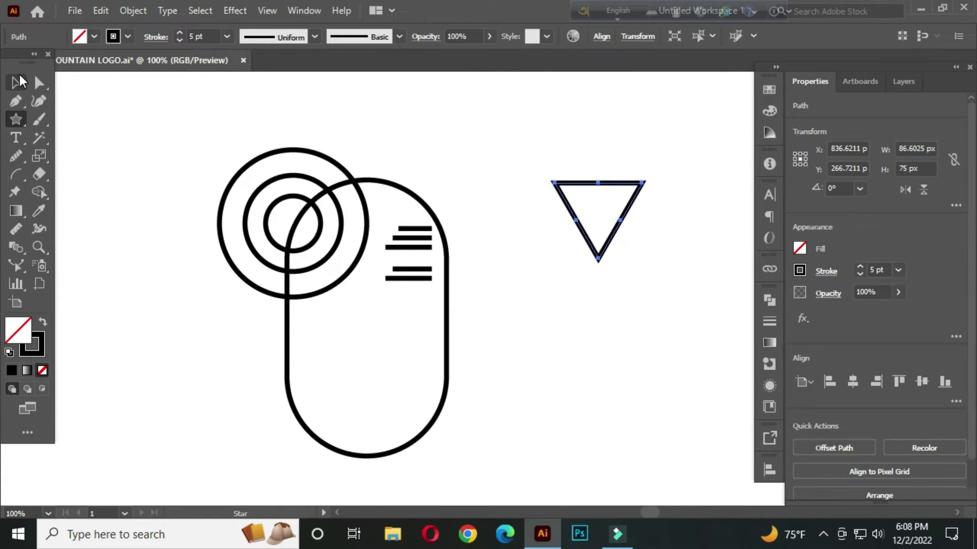
left_click(19, 81)
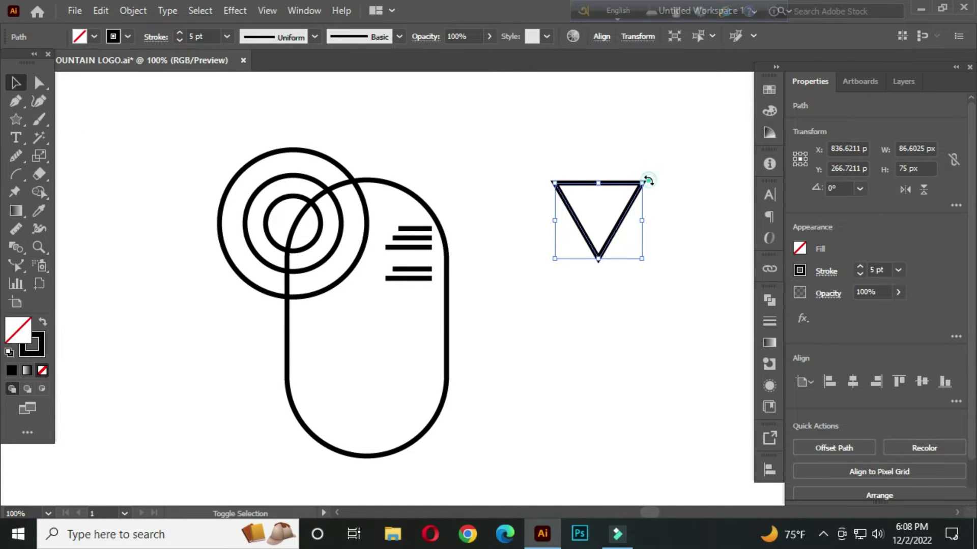
Rotate the triangle 180°, move it into the lower centre of the capsule and enlarge it to about 98 by 85 px
left_click_drag(646, 182, 545, 237)
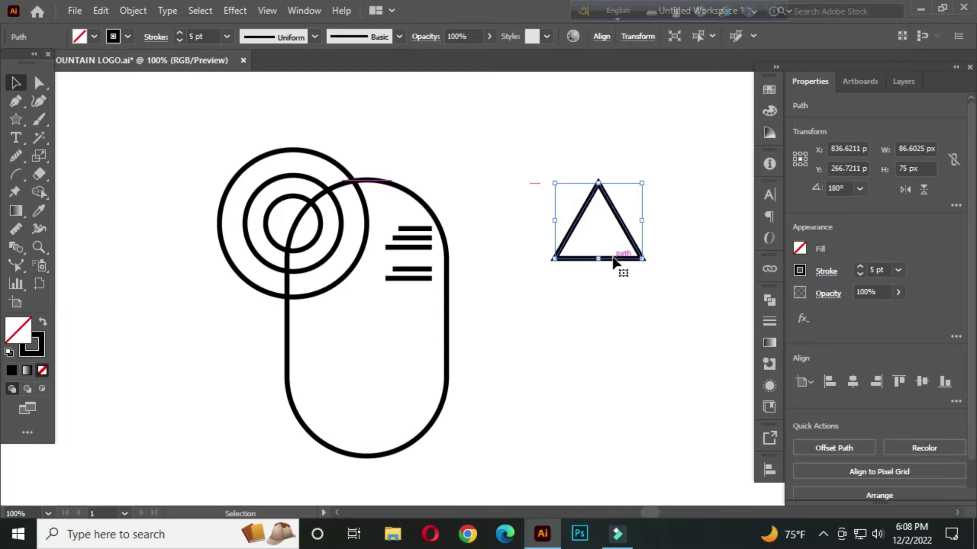
left_click_drag(616, 257, 382, 402)
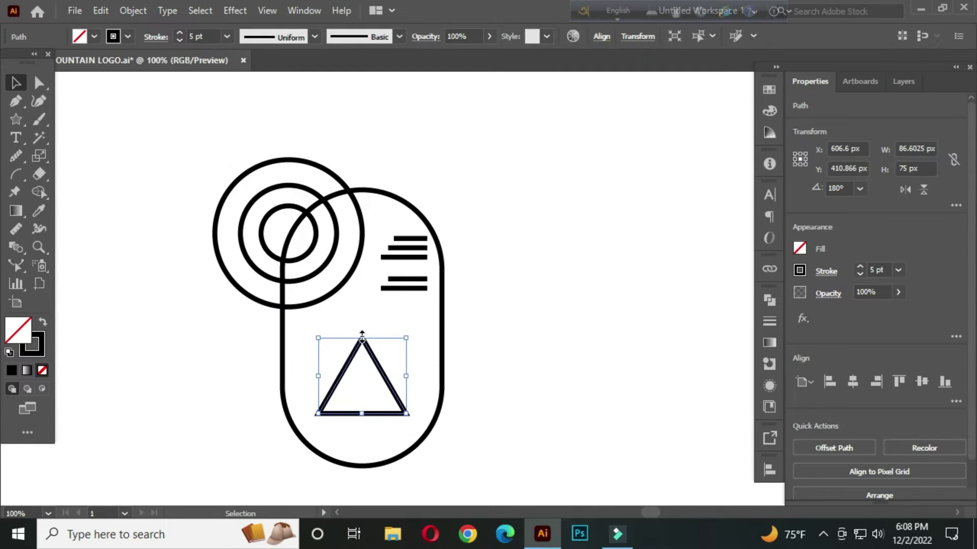
left_click_drag(360, 335, 362, 324)
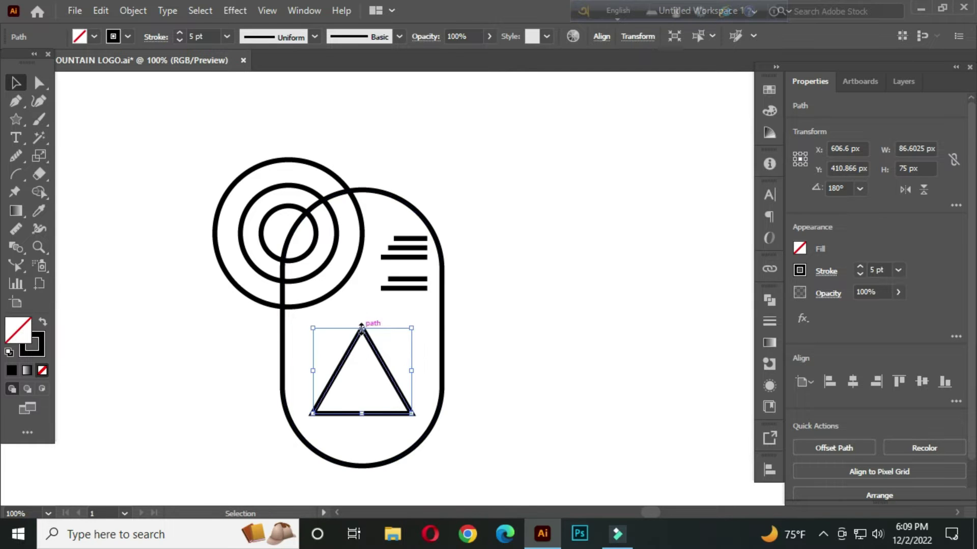
left_click(506, 316)
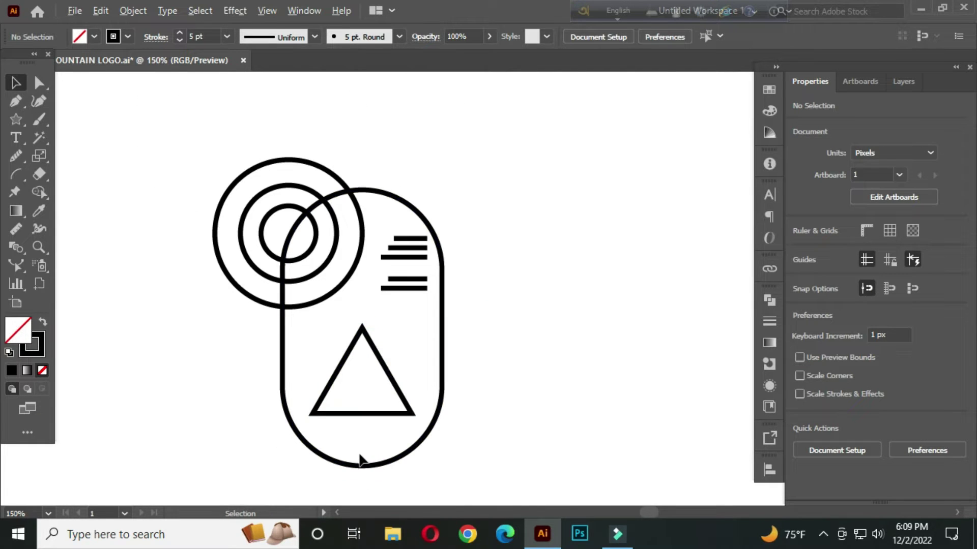
Draw a horizontal ground line about 149 px long along the triangle's base, centred on it and reaching both sides of the capsule
scroll(359, 454, "up", 2)
left_click_drag(360, 436, 362, 363)
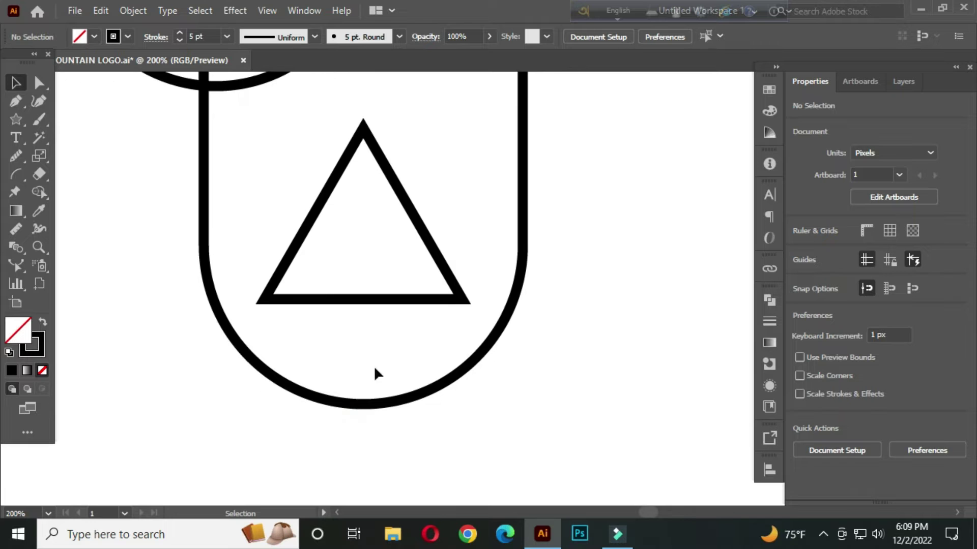
left_click(19, 121)
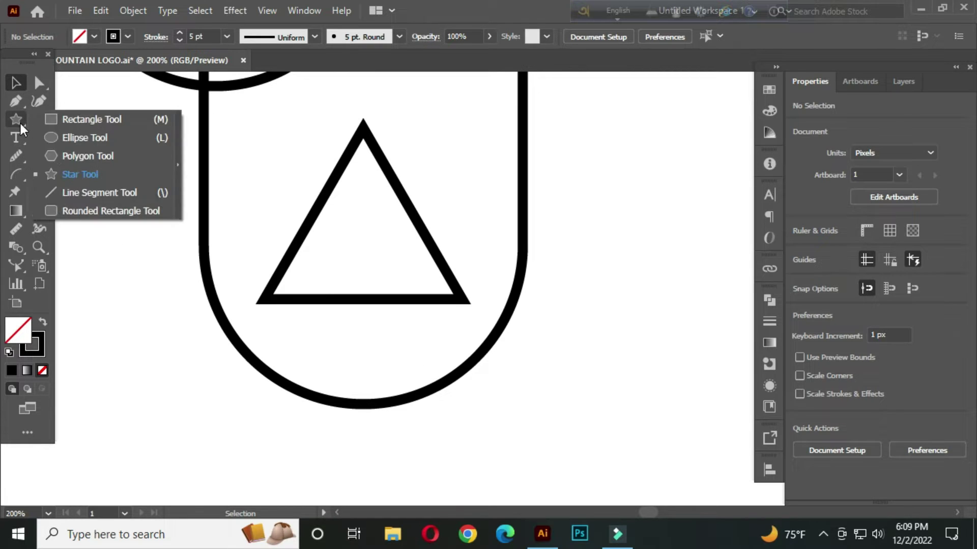
left_click(105, 196)
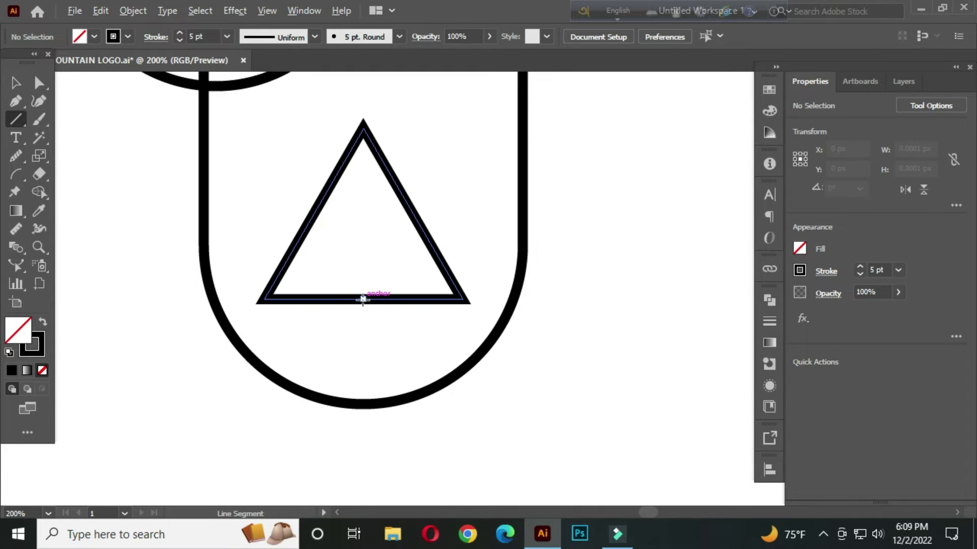
left_click_drag(362, 300, 513, 300)
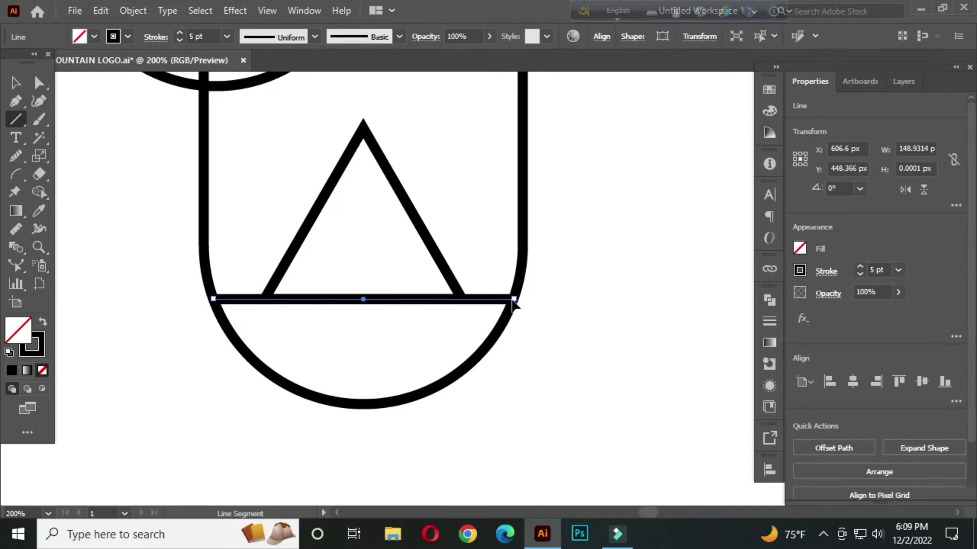
left_click(115, 212, "ctrl")
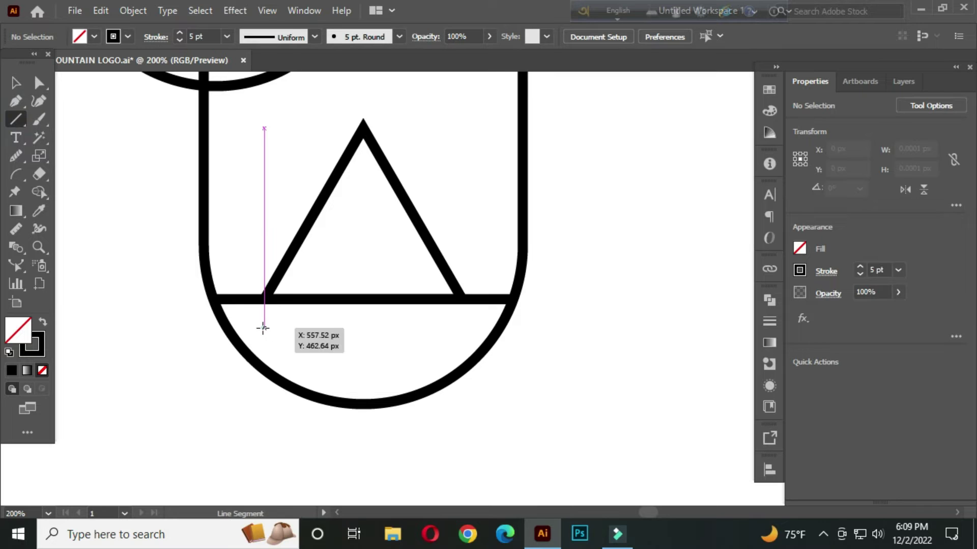
Draw two shorter horizontal lines below the ground line, about 102 px and 77 px long
left_click_drag(263, 329, 470, 323)
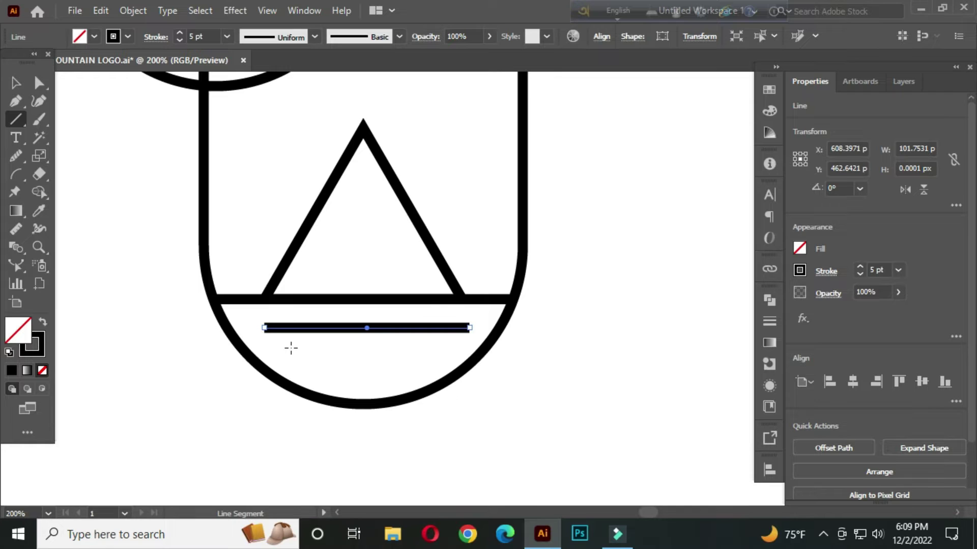
left_click_drag(291, 348, 445, 350)
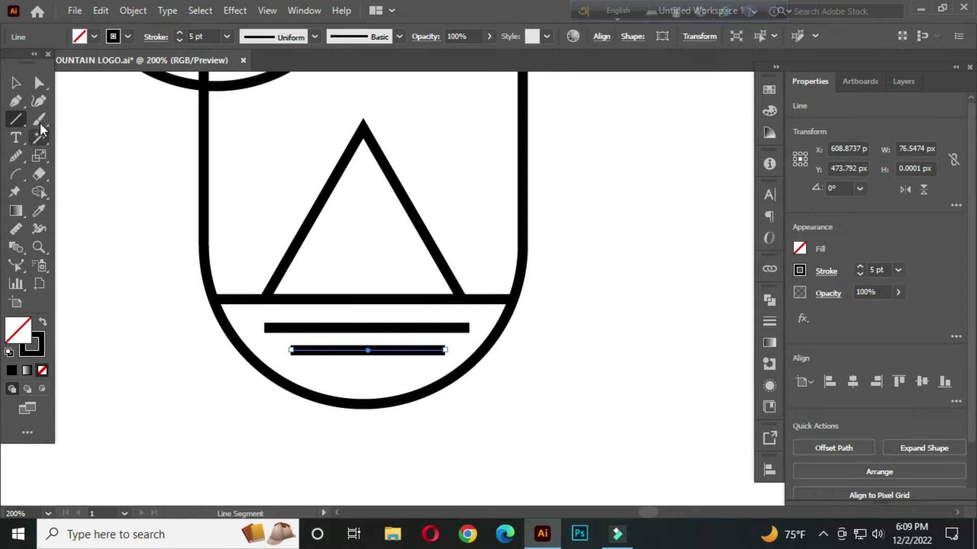
left_click(19, 82)
left_click(122, 188)
scroll(121, 183, "up", 2)
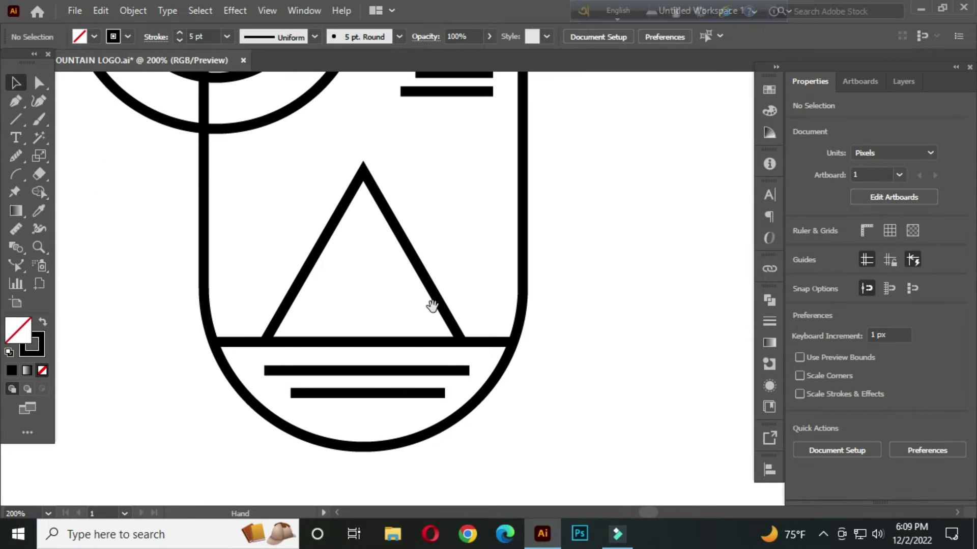
Draw a door rectangle about 20 by 26 px inside the triangle, standing on the ground line and centred under the peak
left_click(13, 115)
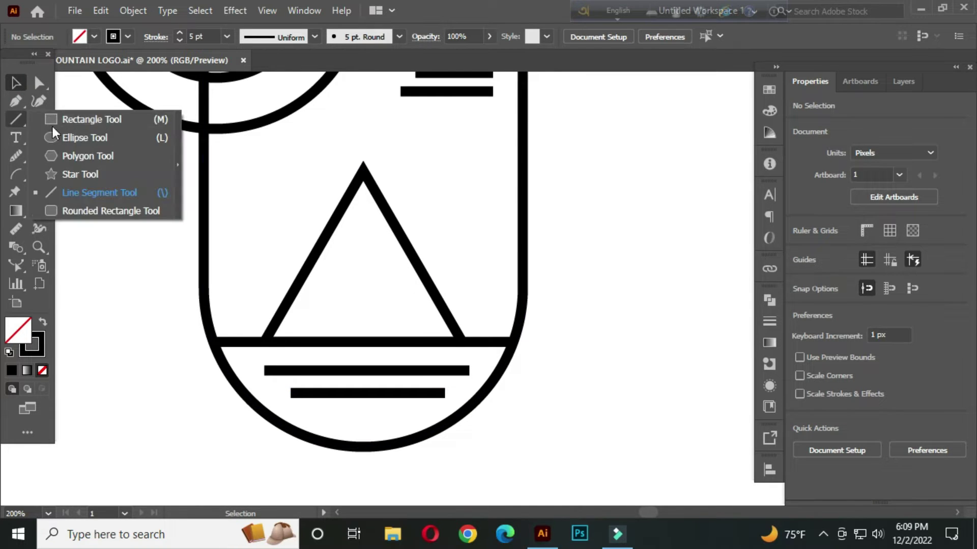
left_click(120, 122)
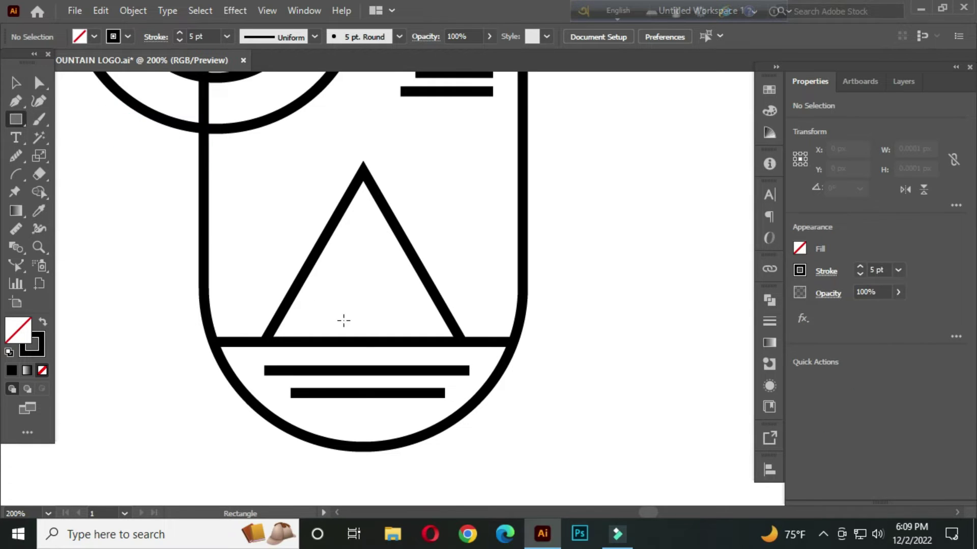
scroll(363, 320, "up", 1)
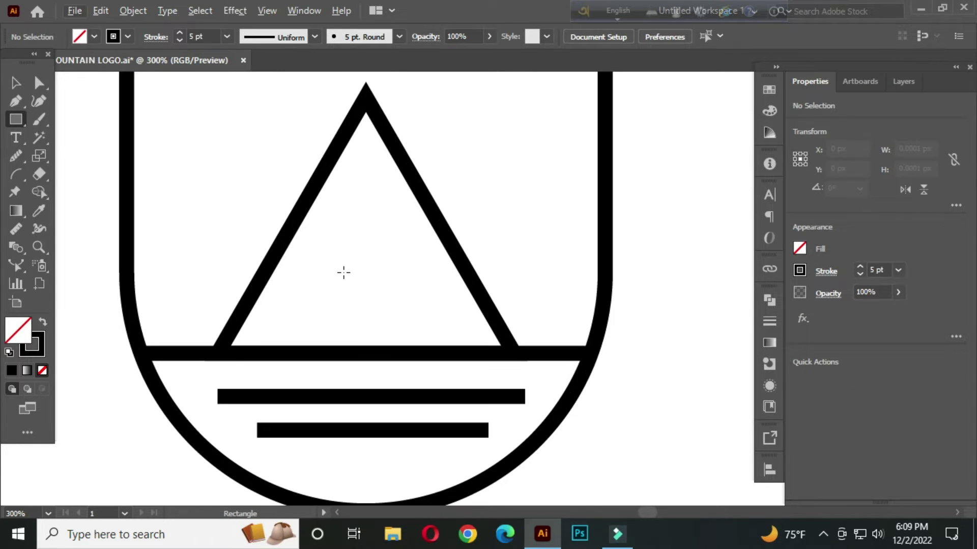
left_click_drag(345, 277, 405, 352)
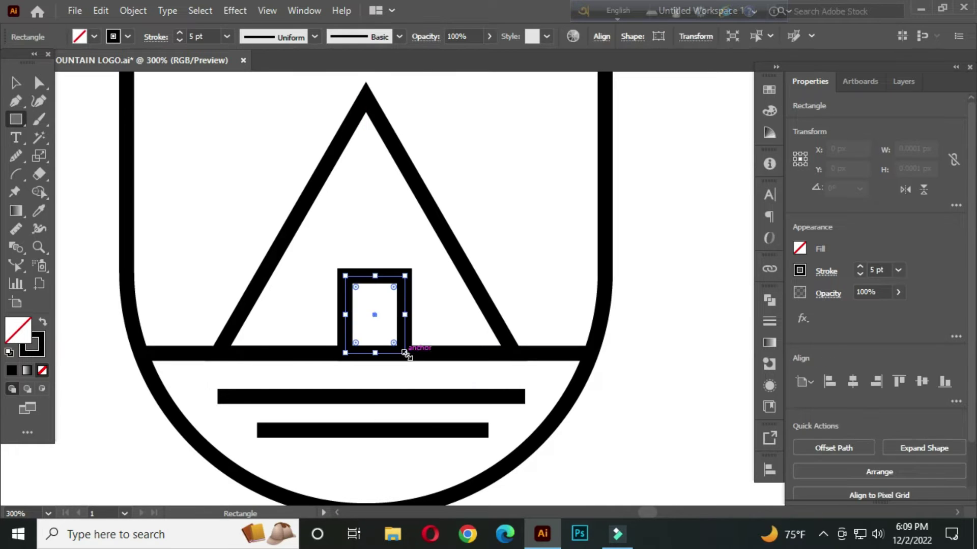
left_click(15, 83)
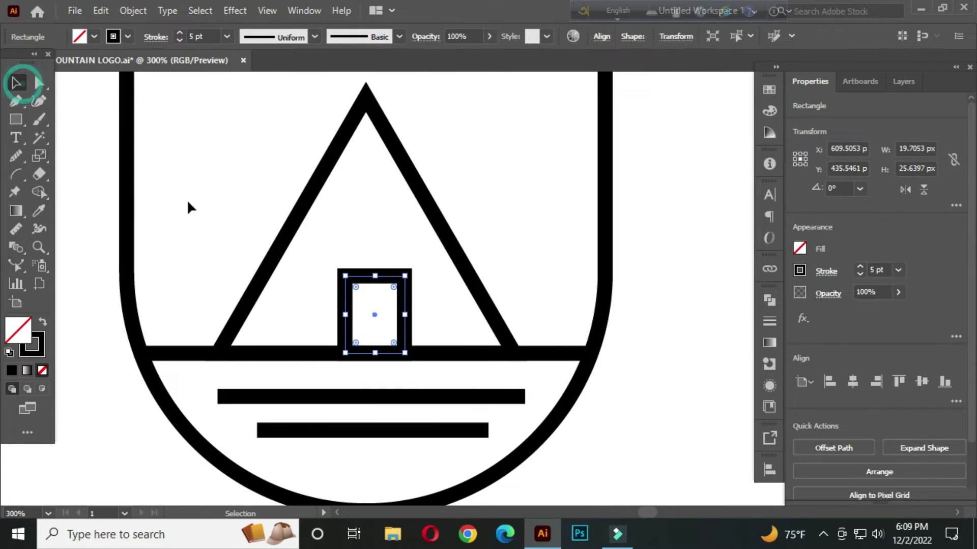
left_click_drag(389, 351, 377, 356)
left_click(383, 356)
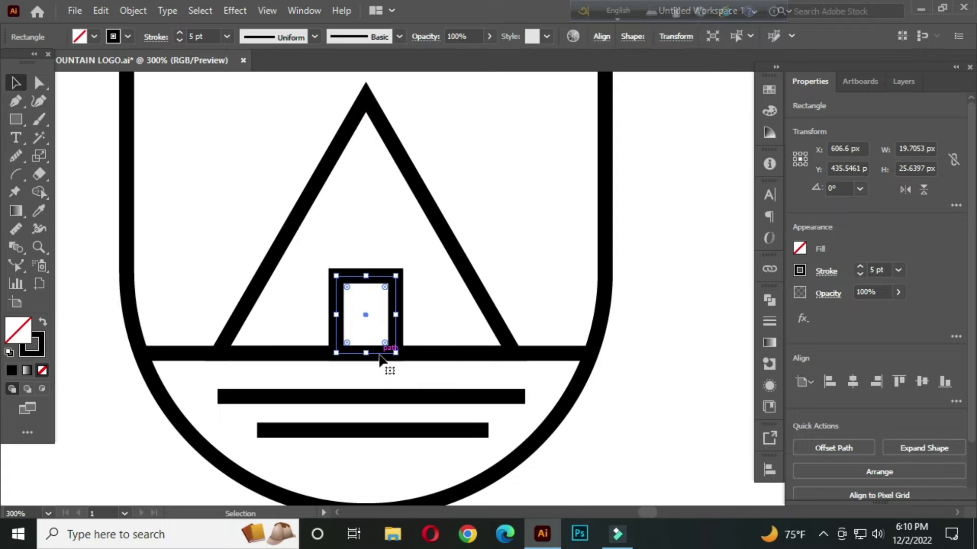
Set the door rectangle's stroke weight to 3 pt
left_click(202, 37)
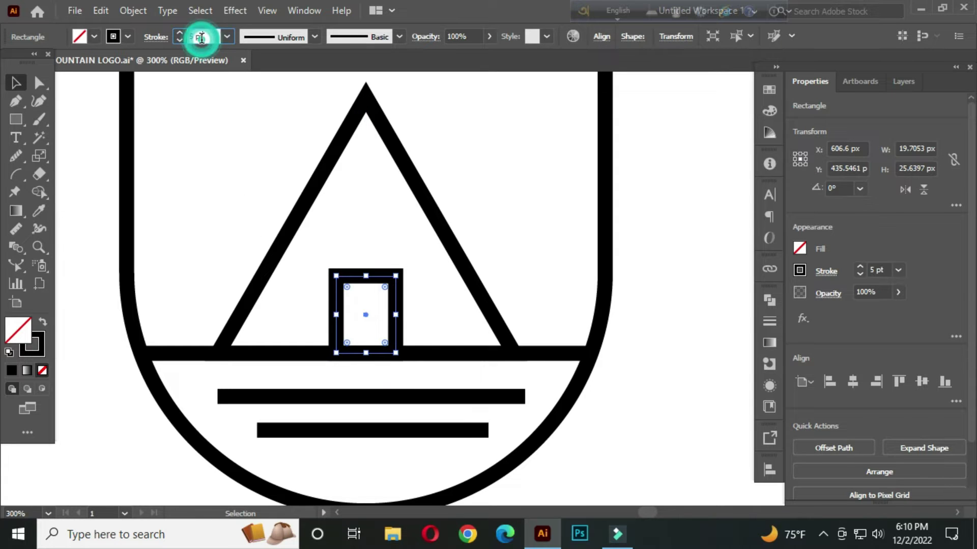
type("3")
key("Return")
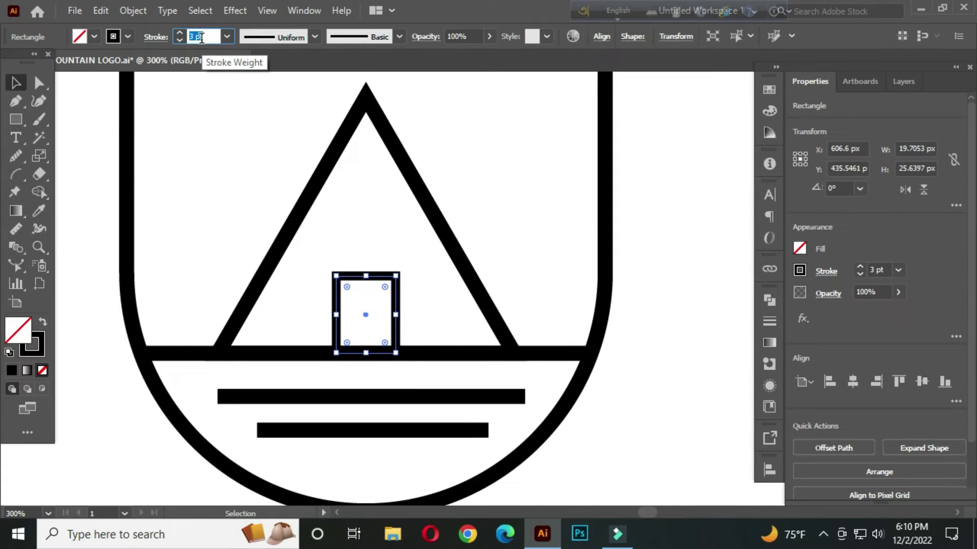
left_click(200, 141)
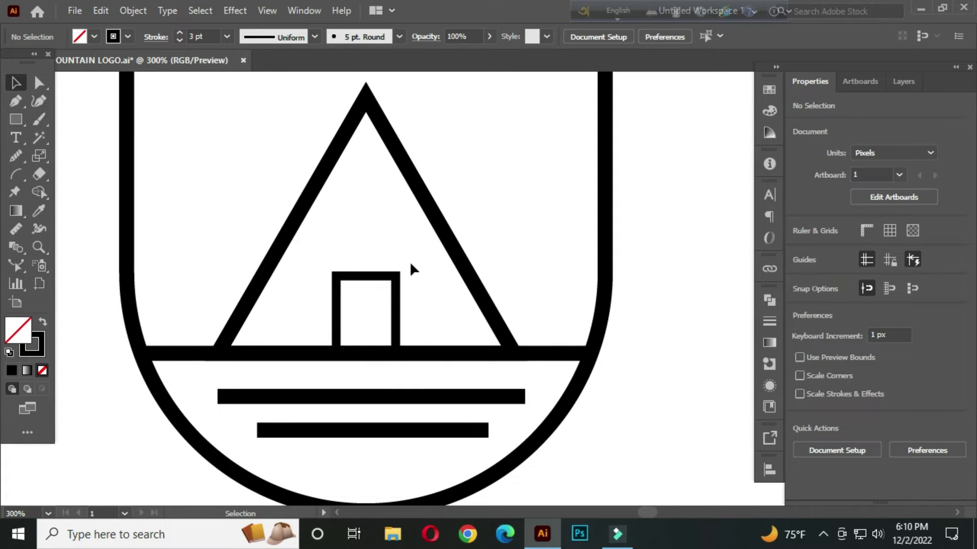
Reduce the stroke weight of the large triangle to 4 pt
left_click(303, 206)
left_click(200, 36)
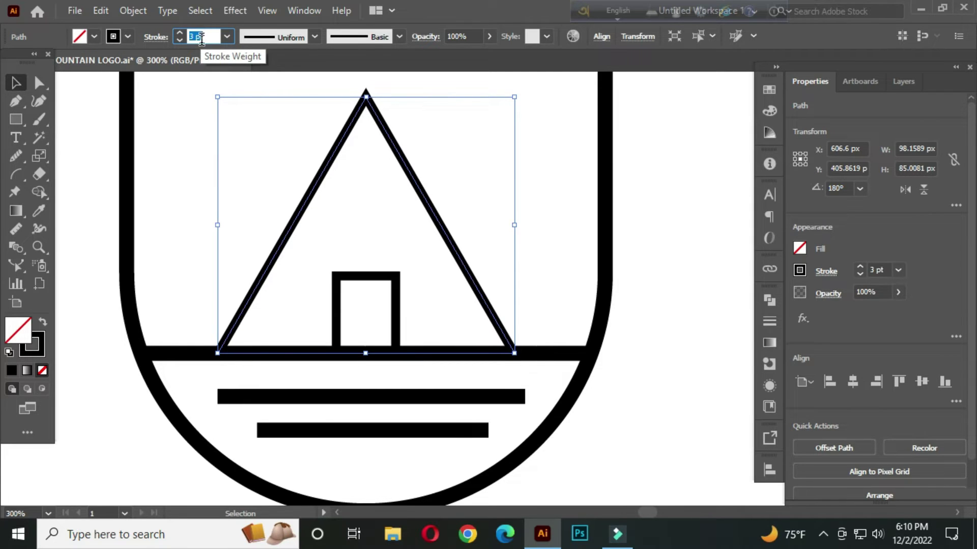
left_click(173, 120)
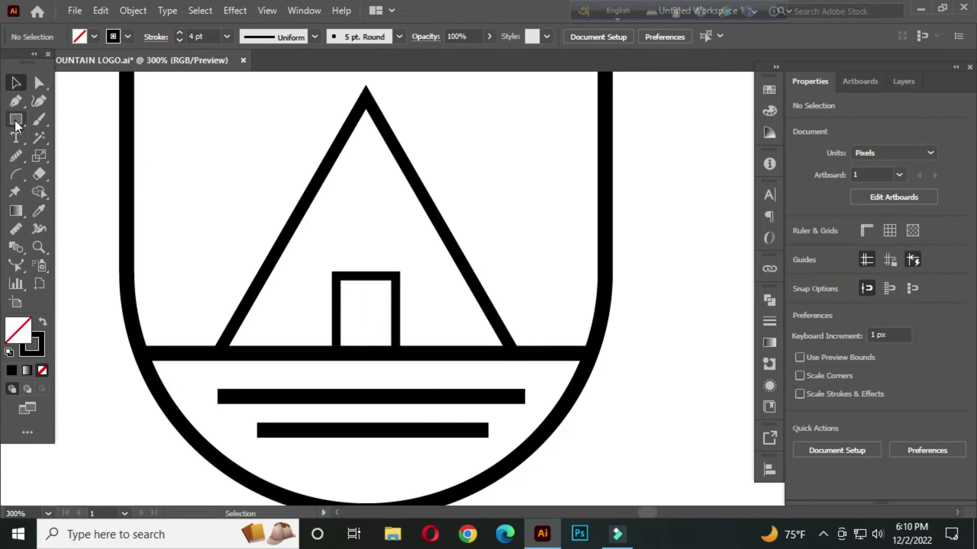
Draw a small circle about 5.6 px across inside the triangle, centred above the door
left_click_drag(14, 120, 93, 138)
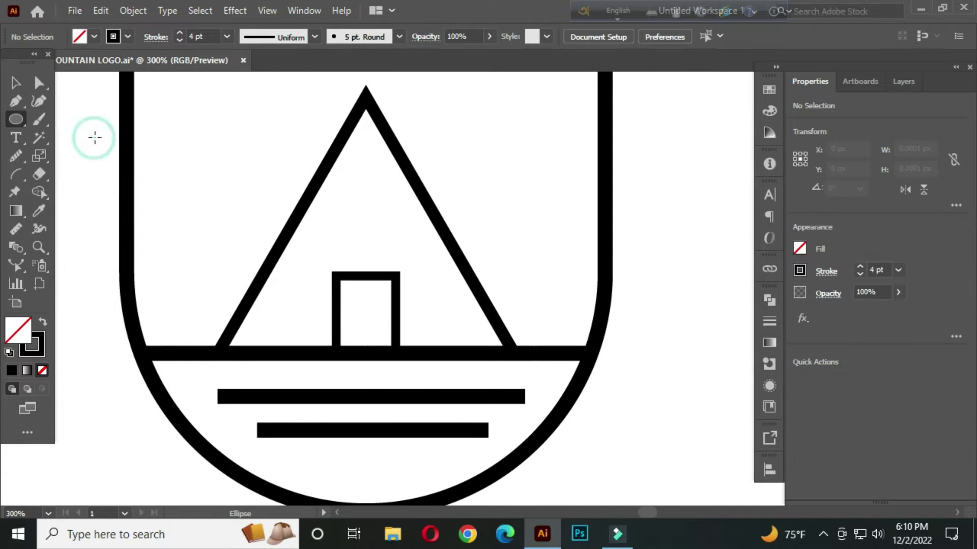
scroll(369, 217, "up", 2)
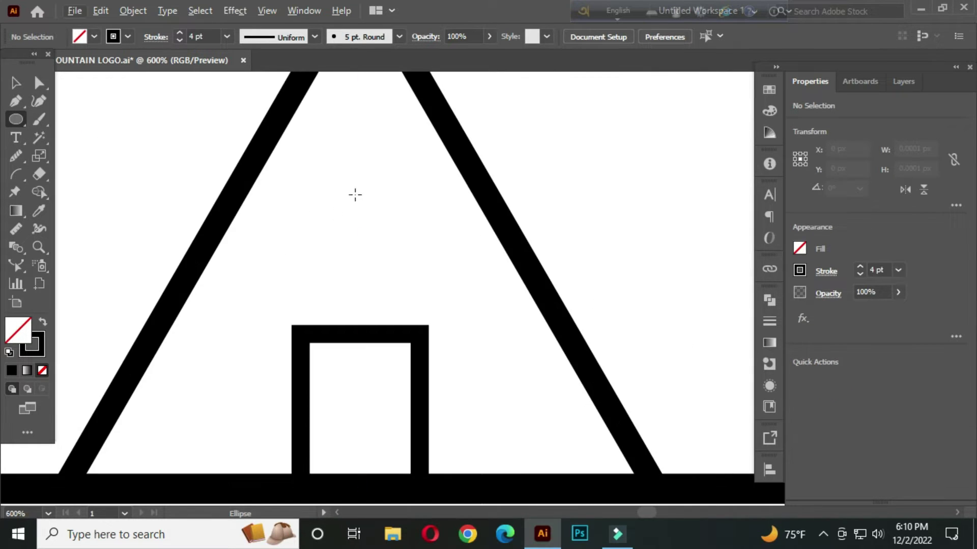
mouse_move(361, 158)
left_mouse_down()
mouse_move(377, 174)
mouse_move(365, 176)
left_mouse_up()
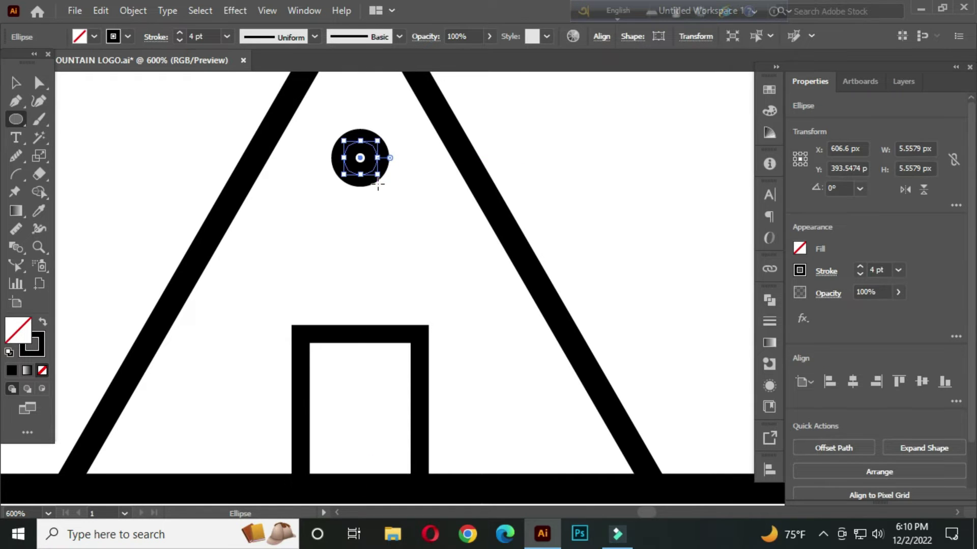
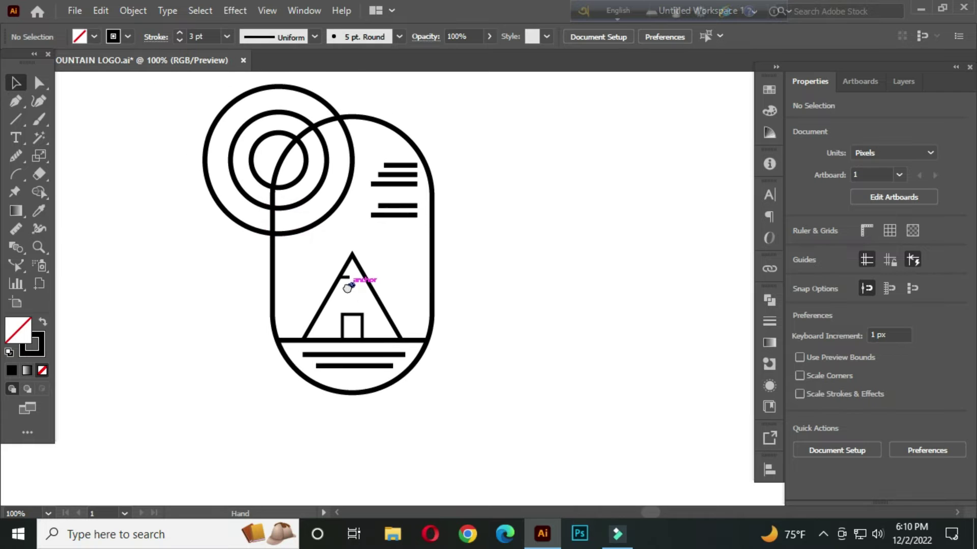
Draw a vertical line about 85 px tall in the empty area left of the capsule, level with the triangle's peak and base
left_click_drag(16, 117, 117, 197)
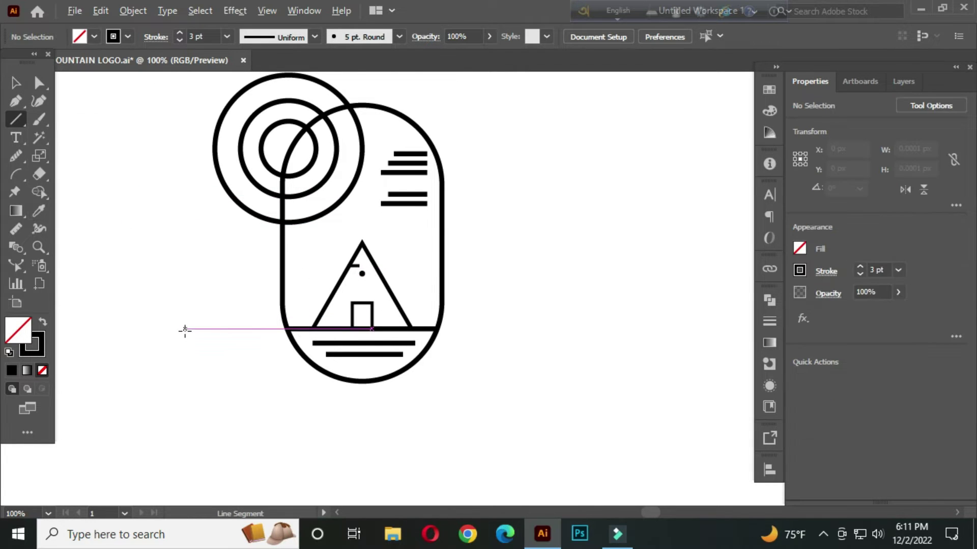
scroll(185, 331, "up", 2)
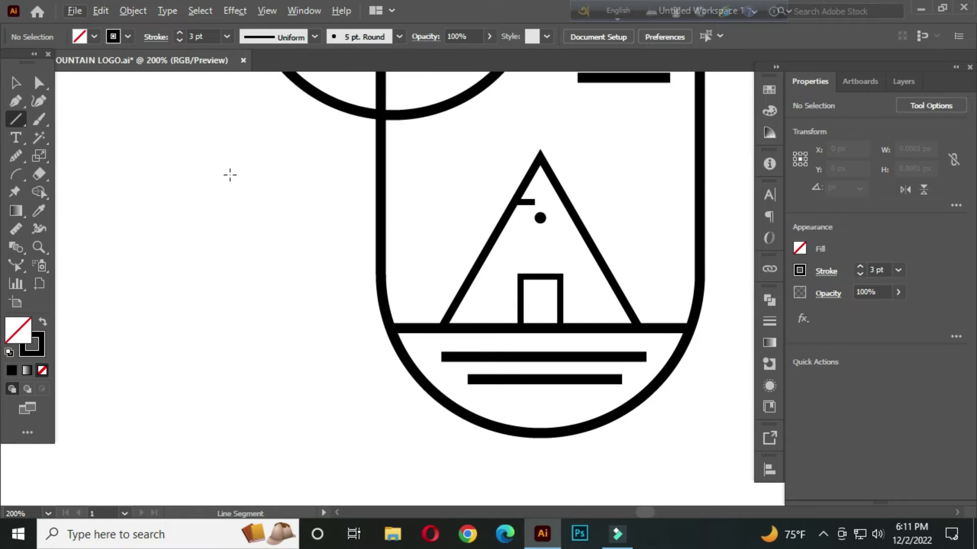
left_click_drag(230, 157, 230, 327)
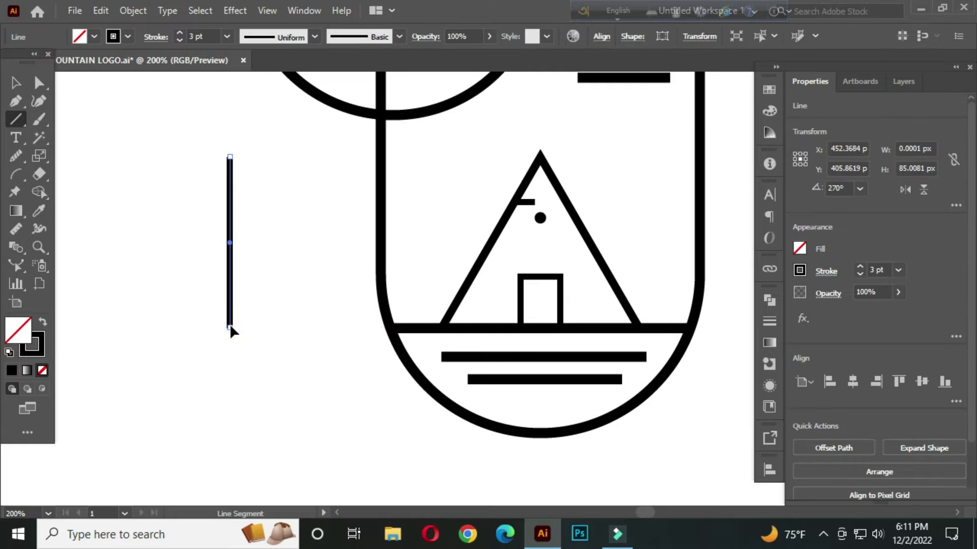
left_click(15, 84)
left_click(140, 137)
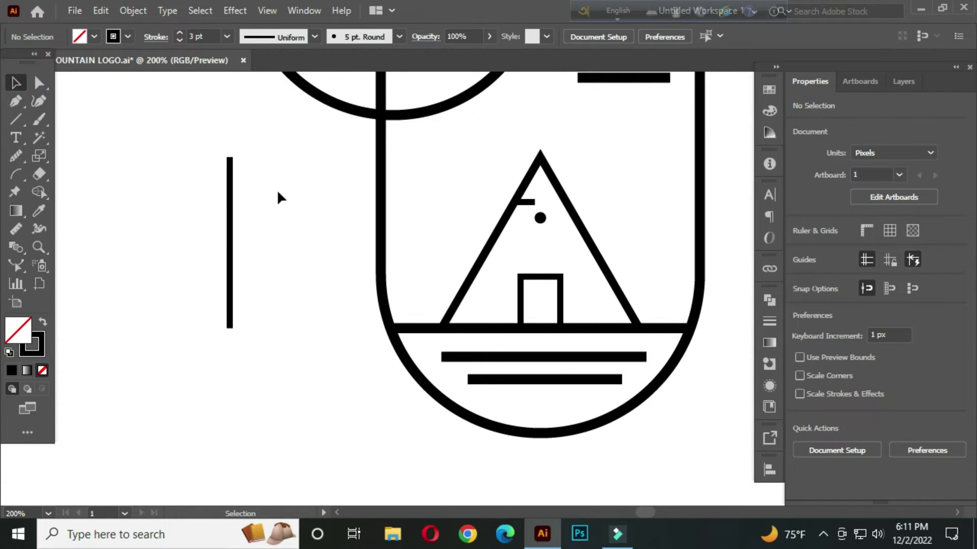
Create a 3-point star with radii 25 px and 50 px beside the vertical line and scale it down to about 24 px wide
right_click(18, 118)
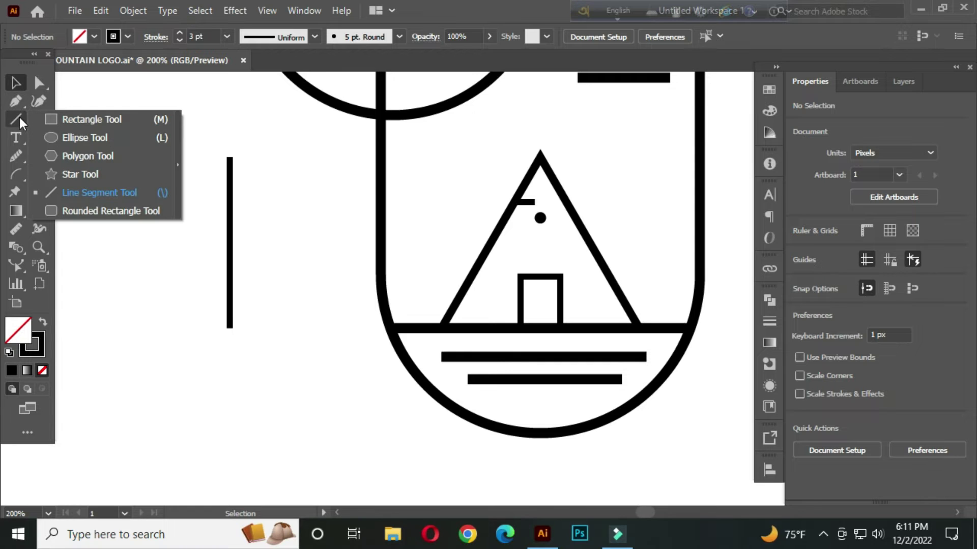
left_click(105, 175)
left_click(173, 190)
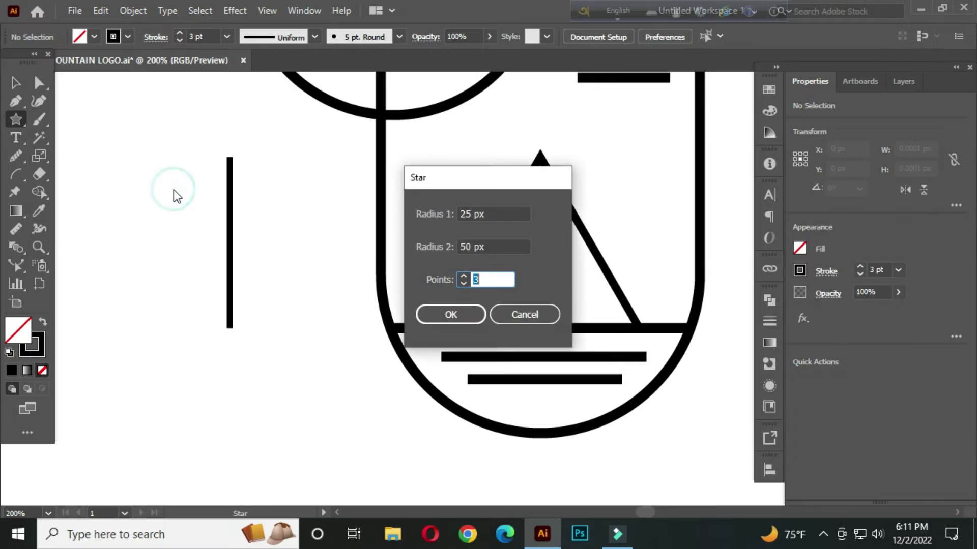
type("3")
left_click(437, 316)
key("v")
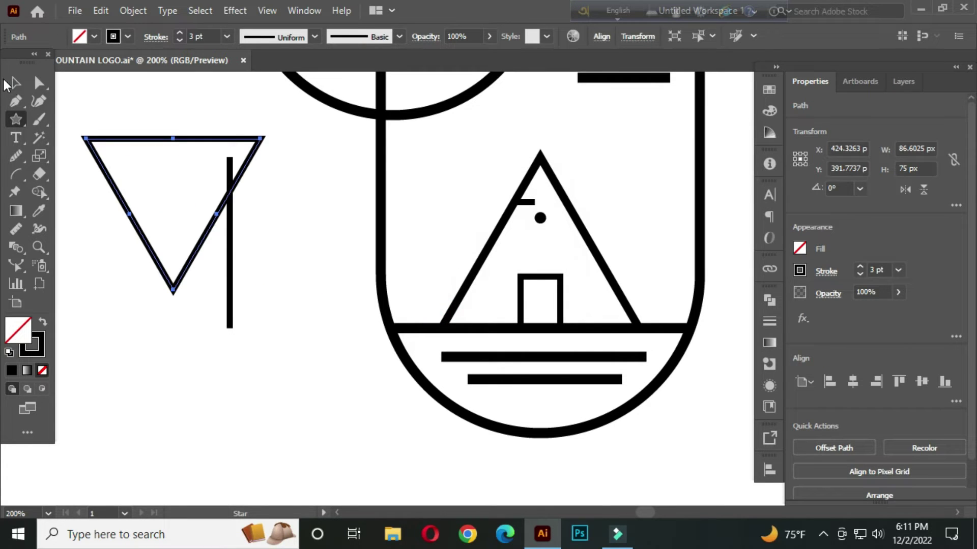
left_click_drag(262, 138, 202, 192)
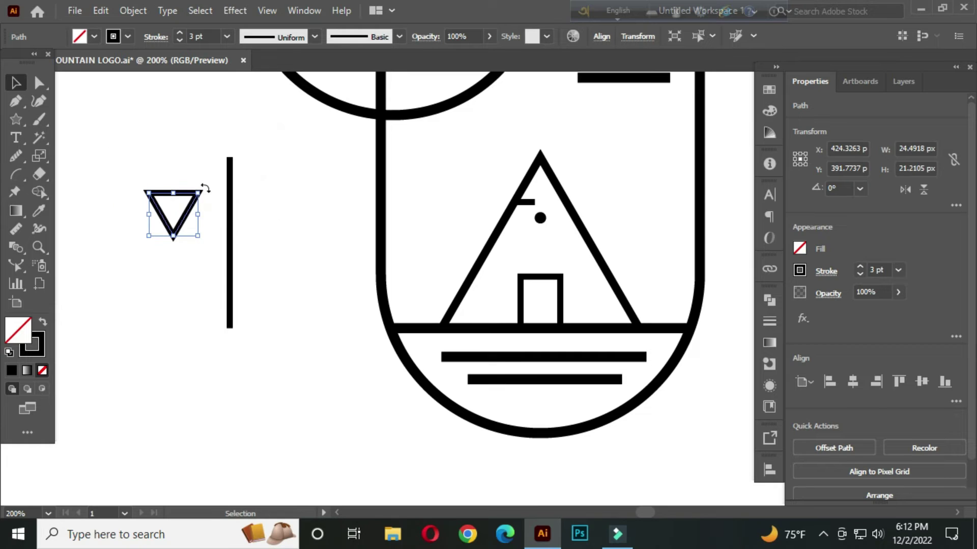
Rotate the small triangle 180° to point upward, centre it on the top of the vertical line, and make it solid black without stroke
left_click(192, 224)
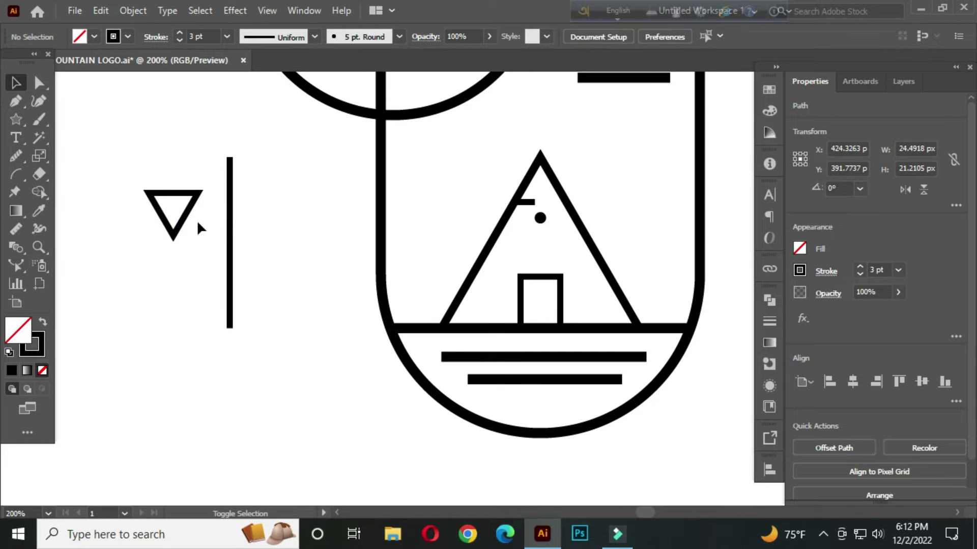
left_click(195, 202)
left_click_drag(201, 192, 242, 178)
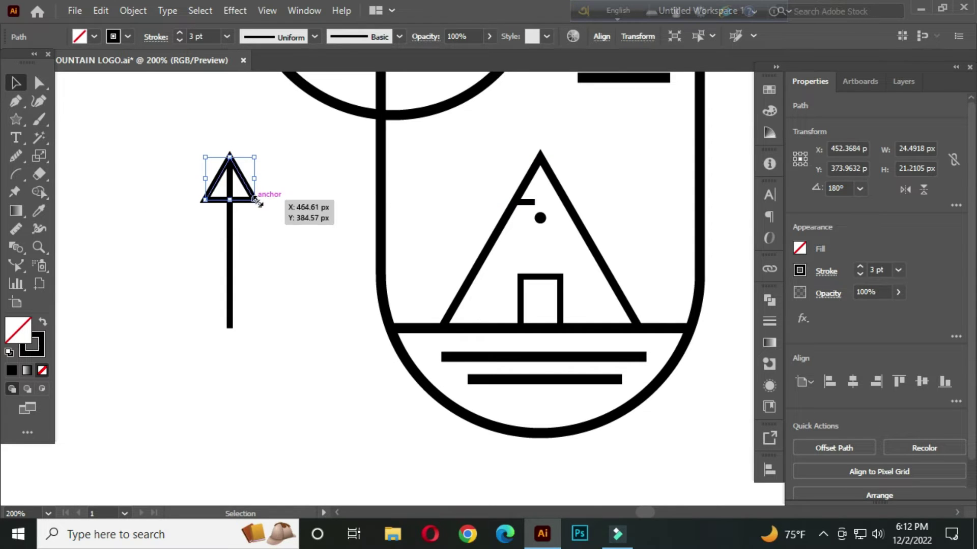
left_click(43, 323)
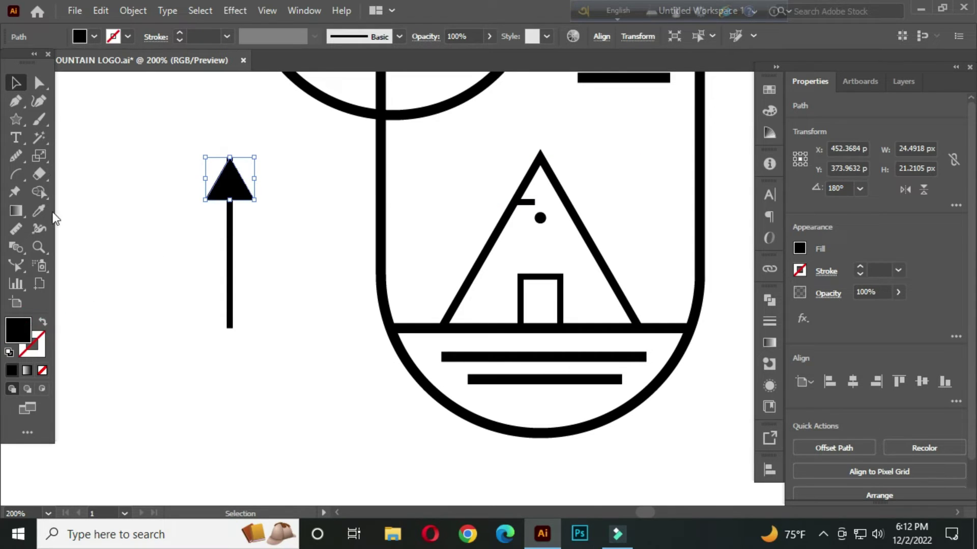
left_click(152, 162)
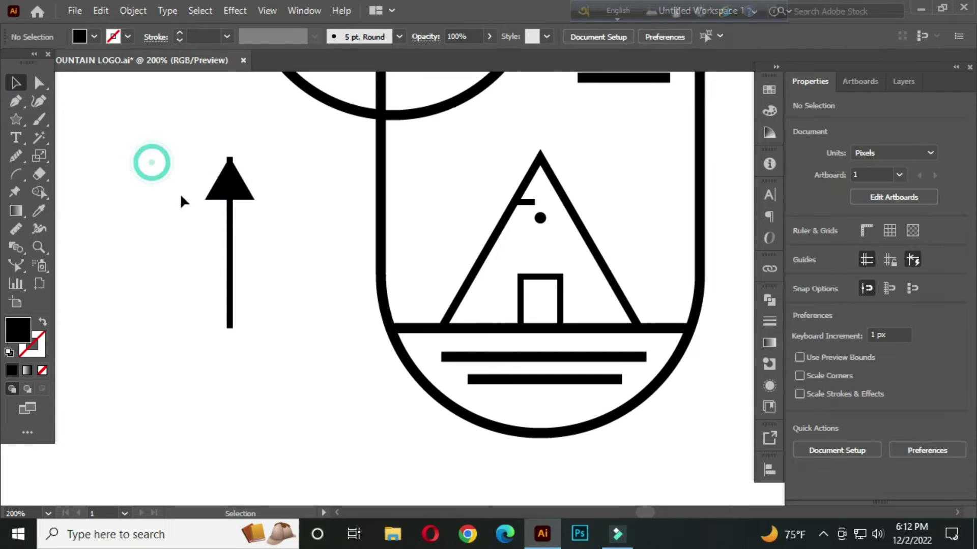
Stack three copies of the black triangle down the trunk, each overlapping and slightly wider, with the lowest about 34 px wide
scroll(237, 192, "up", 2)
left_click(237, 196)
left_click_drag(236, 189, 281, 227)
left_click_drag(235, 250, 228, 306)
left_click_drag(280, 282, 287, 282)
left_click_drag(236, 309, 236, 362)
left_click_drag(287, 337, 292, 338)
left_click(324, 306)
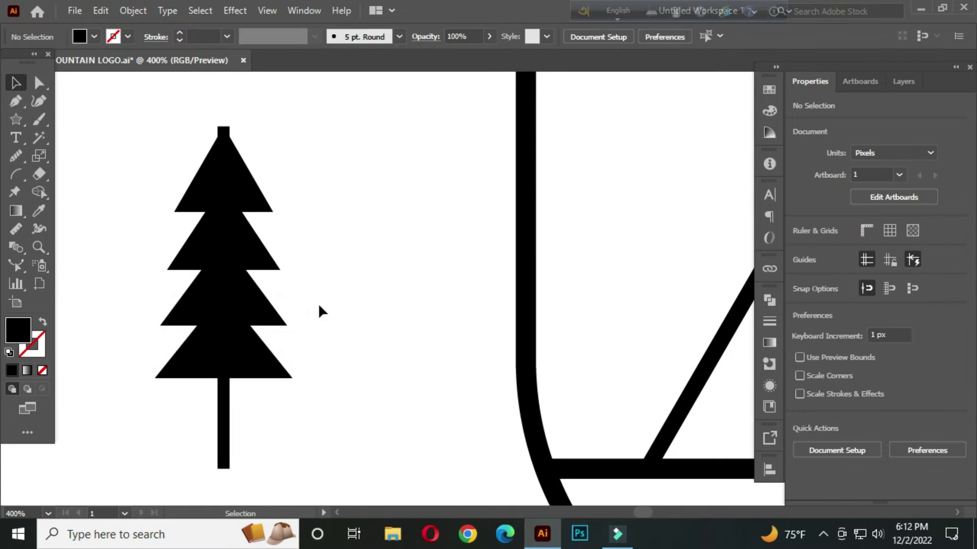
Expand the fill and stroke of the whole tree, including its trunk line
scroll(312, 295, "down", 1)
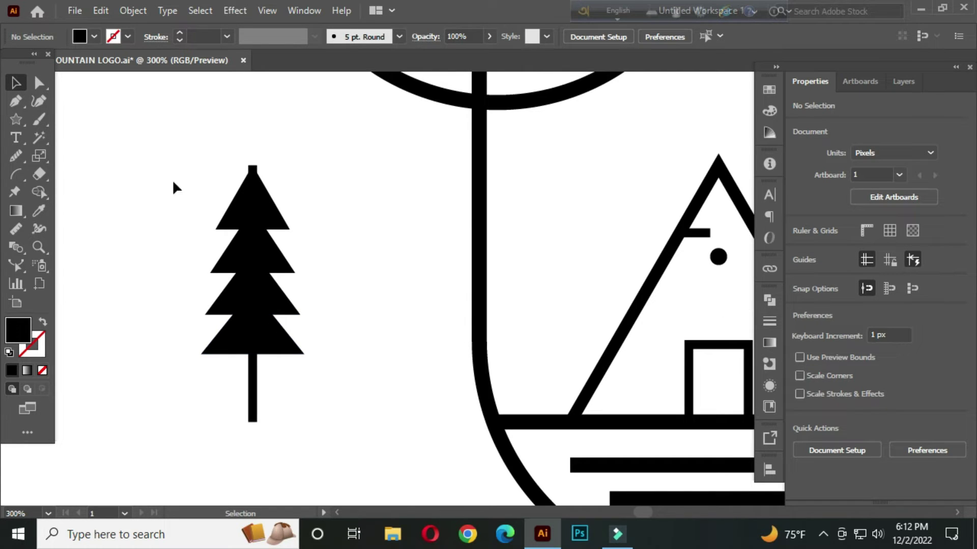
left_click_drag(155, 159, 358, 417)
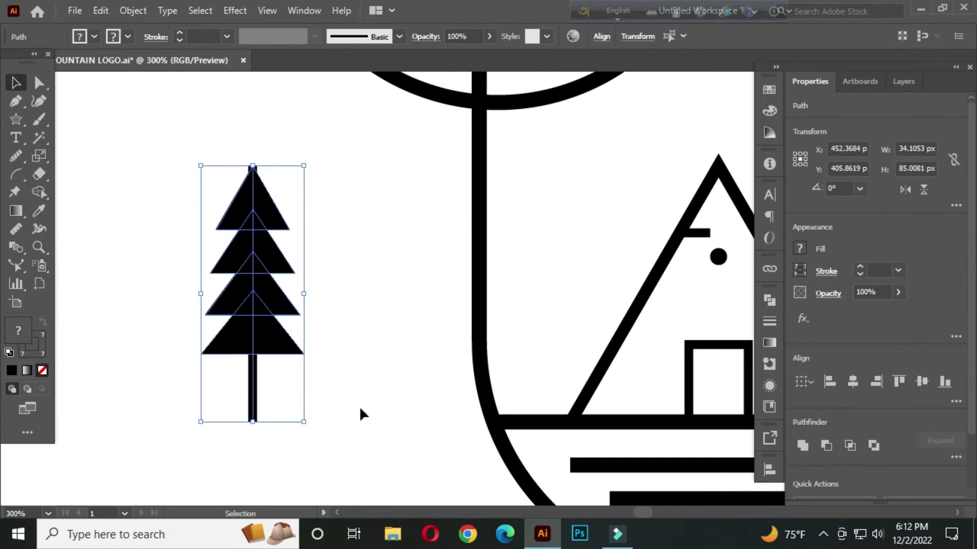
left_click(133, 10)
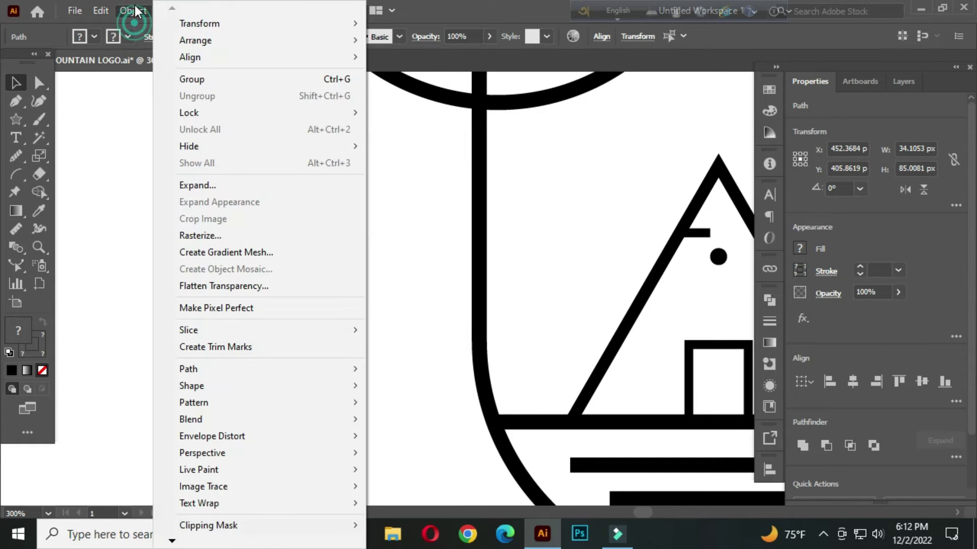
left_click(230, 186)
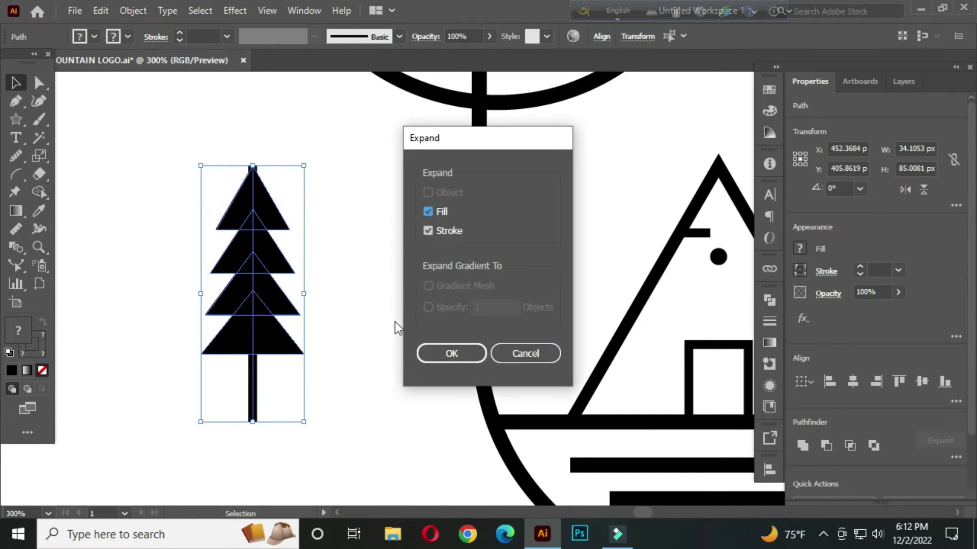
left_click(449, 356)
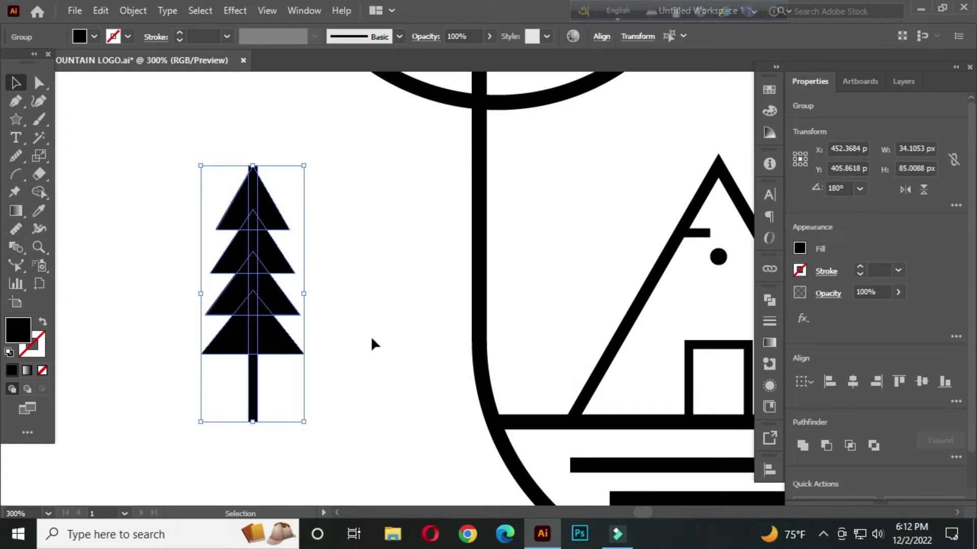
Remove the trunk tip protruding above the tree's peak with the Shape Builder tool
left_click_drag(40, 191, 102, 194)
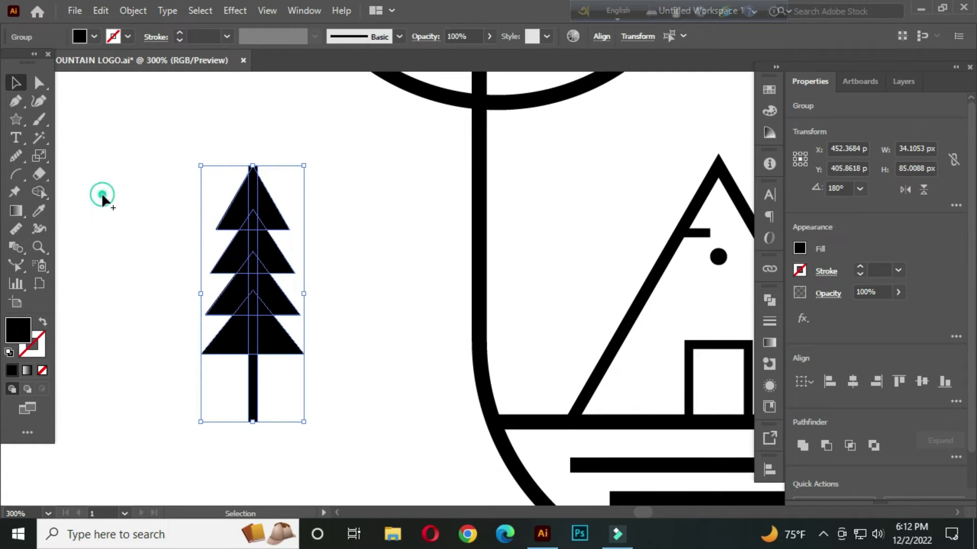
scroll(265, 171, "up", 4)
left_click(242, 208)
scroll(242, 208, "down", 4)
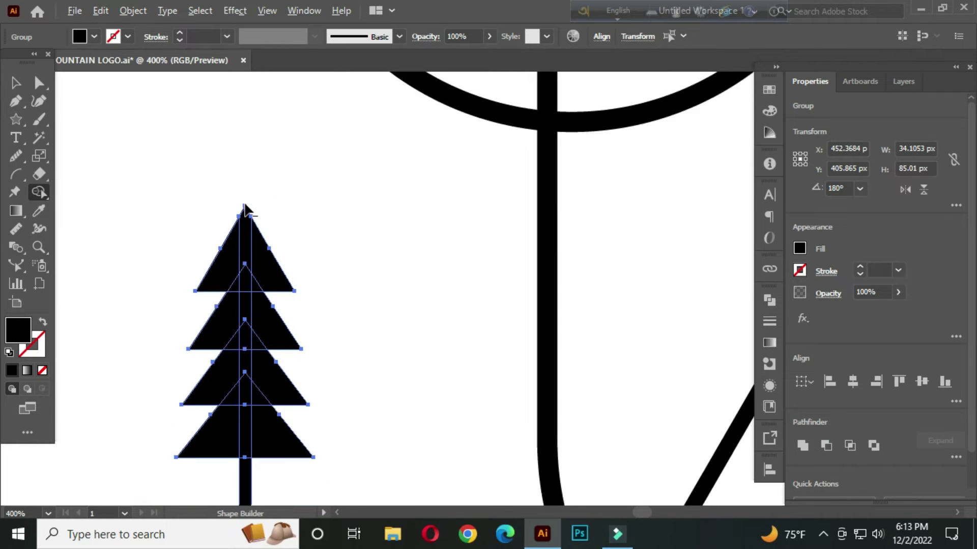
left_click(15, 83)
left_click(287, 177)
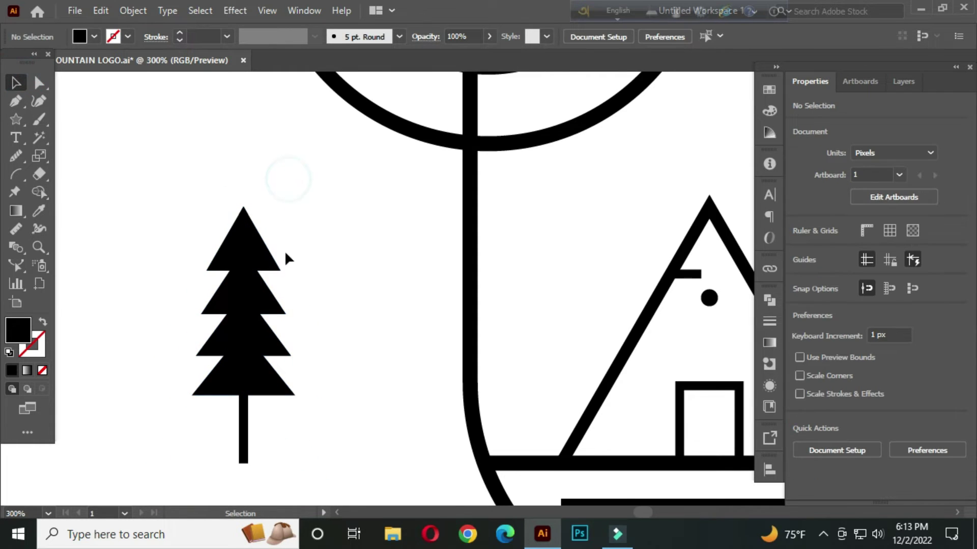
Move the whole tree into the capsule, standing on the ground line between the left edge and the cabin
left_click_drag(161, 216, 306, 451)
left_click_drag(250, 382, 538, 381)
left_click_drag(606, 343, 508, 346)
left_click_drag(440, 349, 324, 330)
left_click(557, 244)
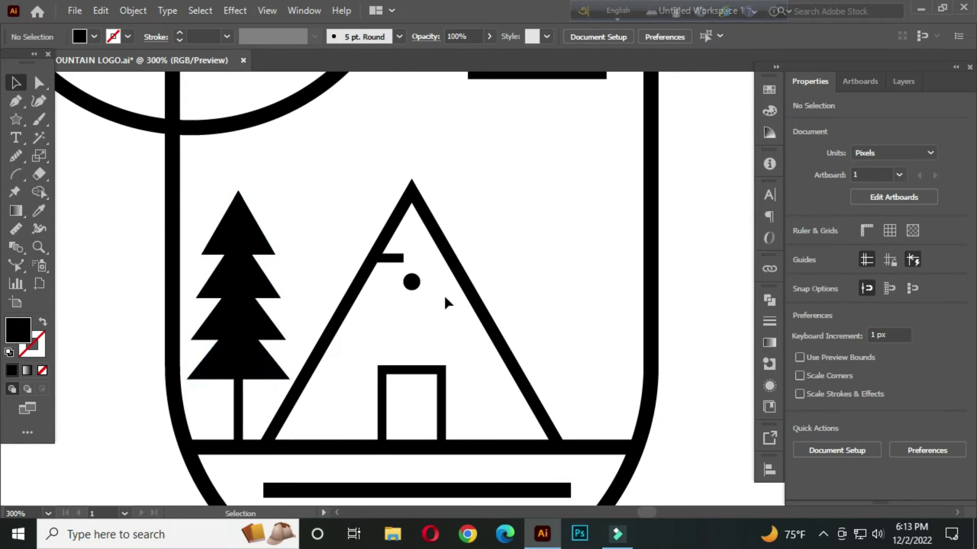
Duplicate the tree at the same height to the cabin's right side, between the cabin and the capsule's edge
left_click_drag(248, 233, 235, 426)
left_click_drag(241, 305, 592, 308)
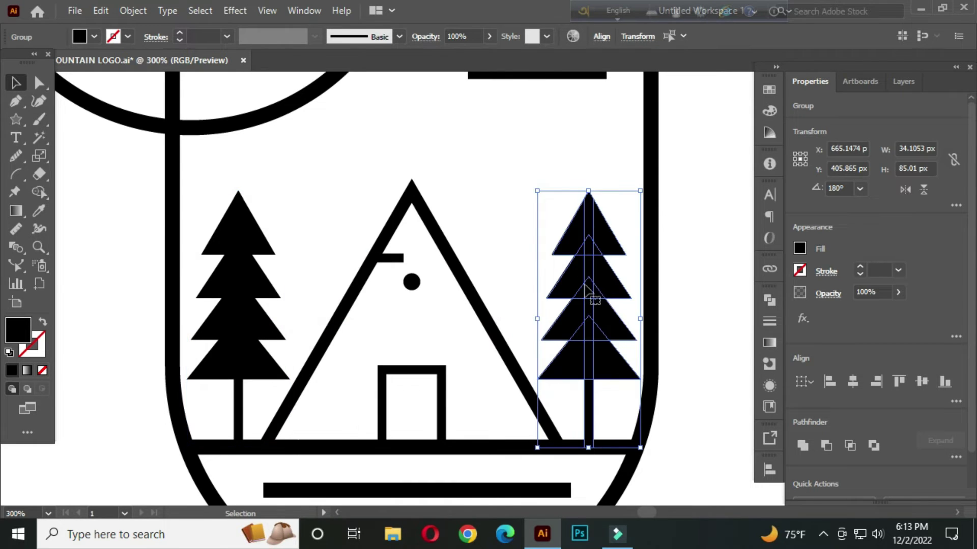
left_click(722, 204)
scroll(420, 307, "down", 3)
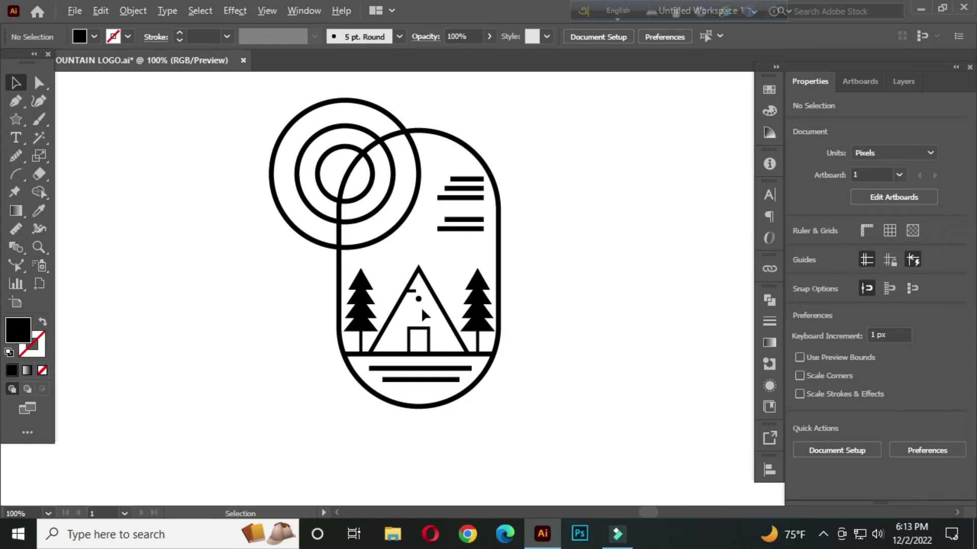
left_click_drag(475, 266, 457, 295)
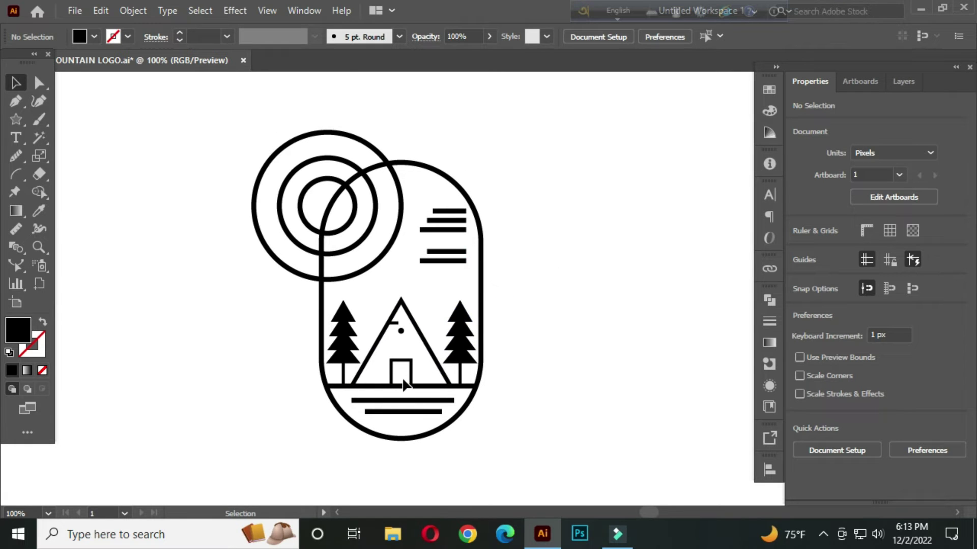
scroll(402, 385, "up", 2)
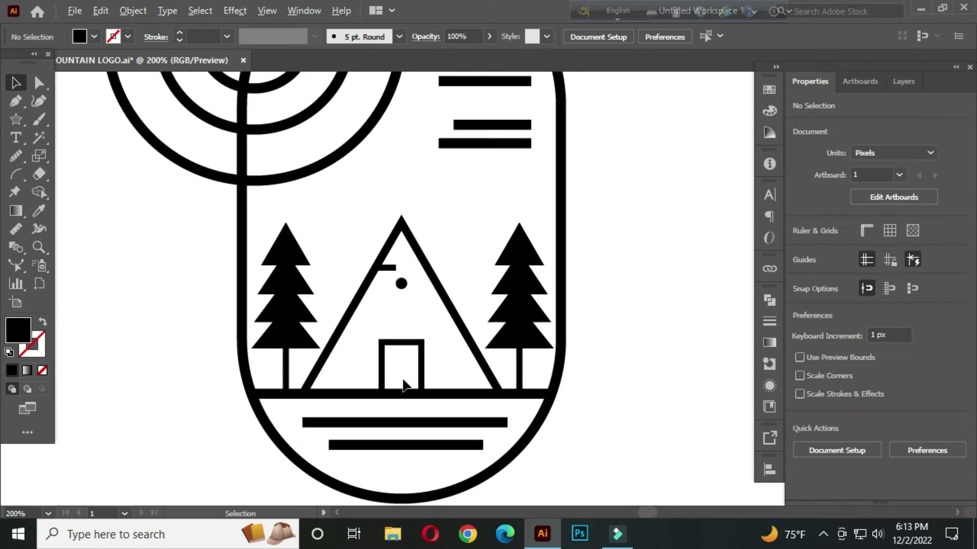
Draw a horizontal line about 16 px long from the cabin's left wall toward the door's upper part, with a 3 pt stroke
right_click(16, 118)
left_click(96, 192)
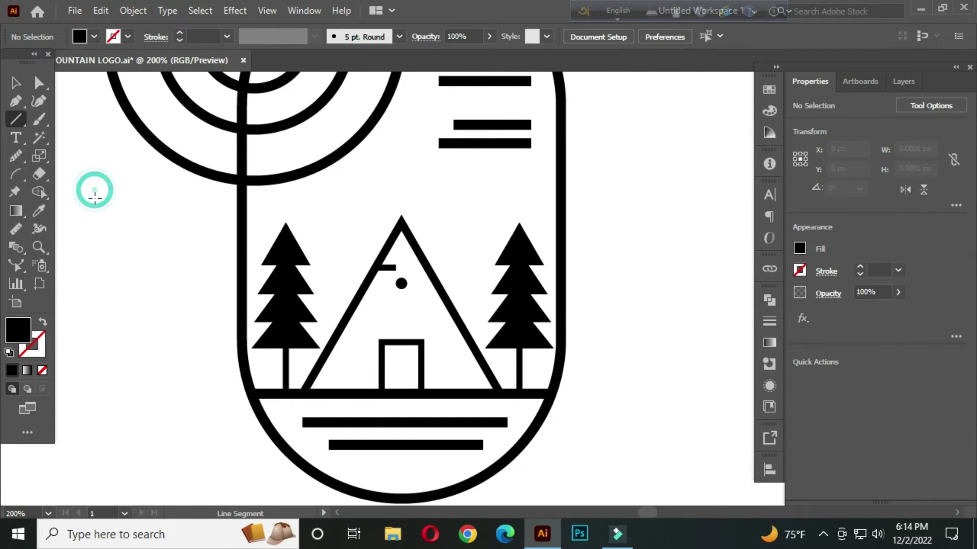
scroll(346, 377, "up", 2)
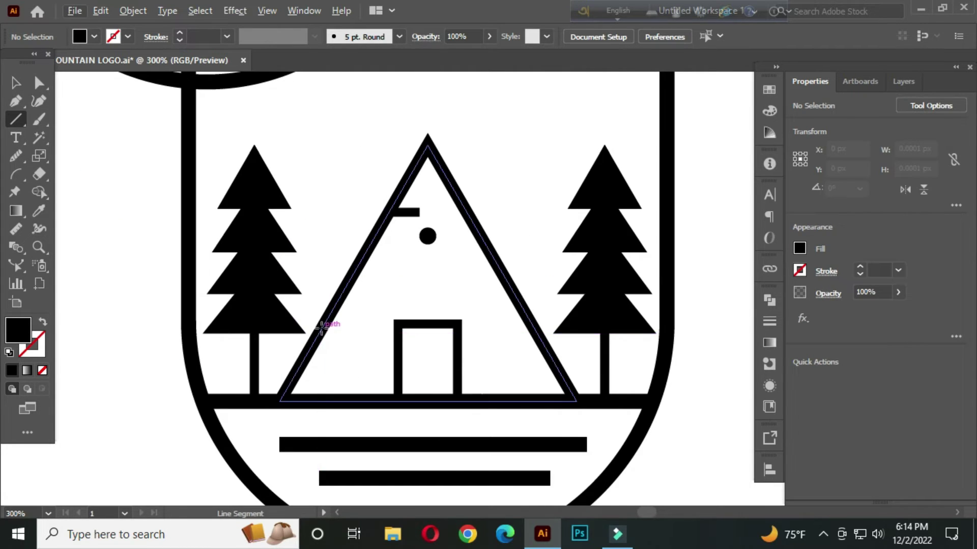
left_click_drag(326, 334, 375, 333)
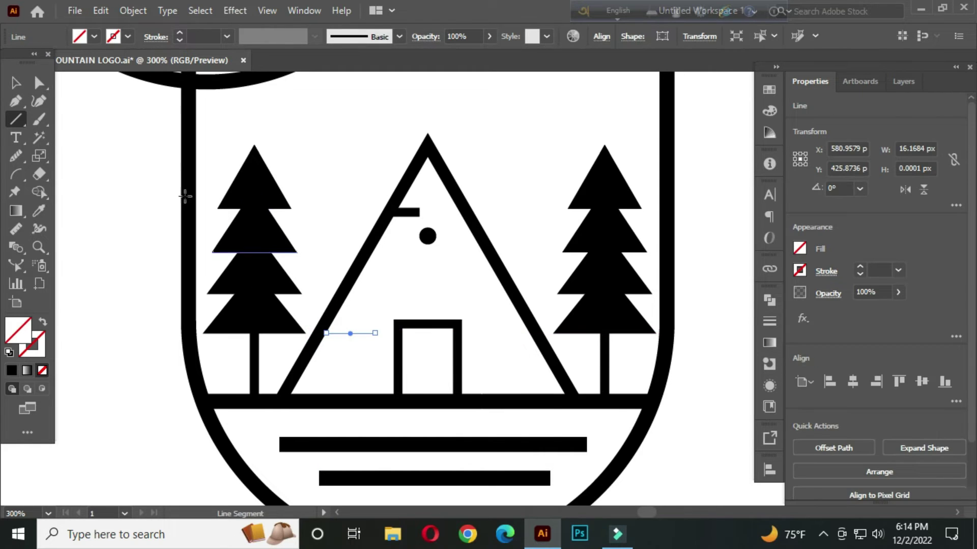
left_click(180, 40)
key("Up")
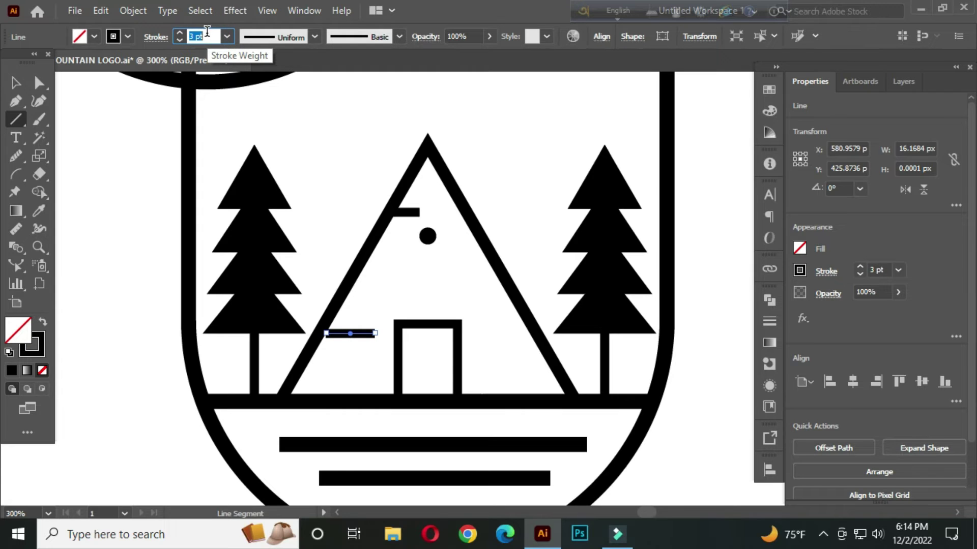
key("Down")
left_click(15, 82)
left_click(342, 364)
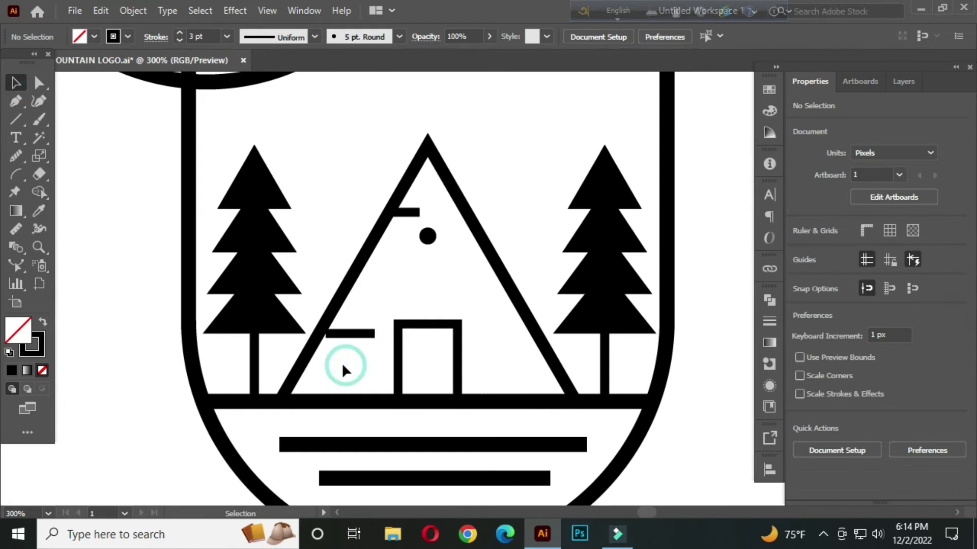
Shift the new short line about 1.5 px left so its end sits inside the cabin's sloping wall
scroll(338, 349, "up", 4)
left_click_drag(352, 326, 342, 325)
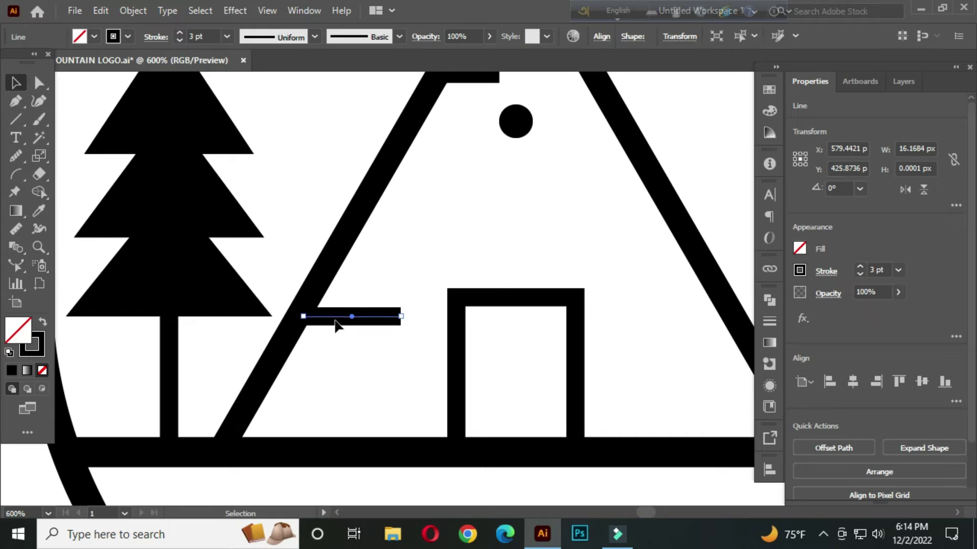
left_click(334, 323)
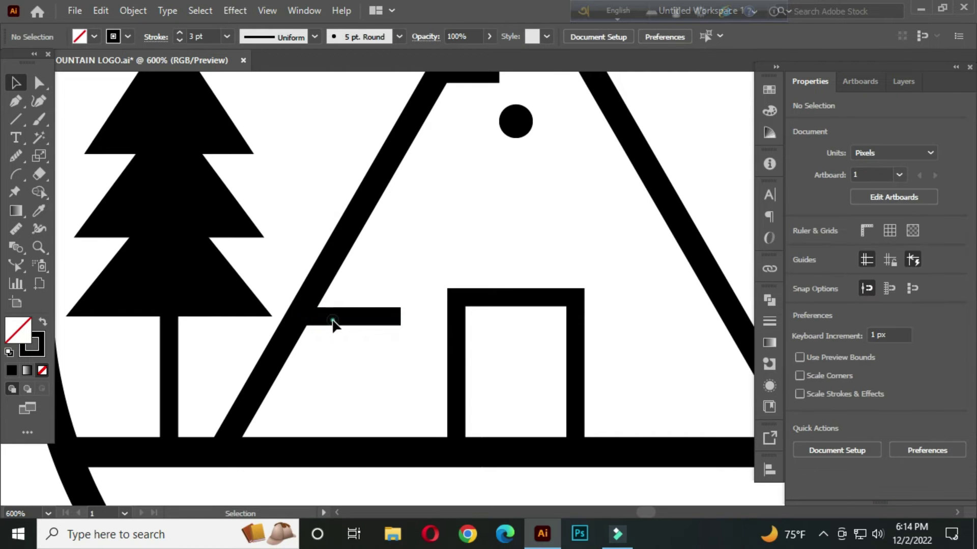
Copy the short line about 5.4 px below itself and extend both ends of the copy by about 3 px
left_click(333, 323)
left_click_drag(331, 321, 328, 350)
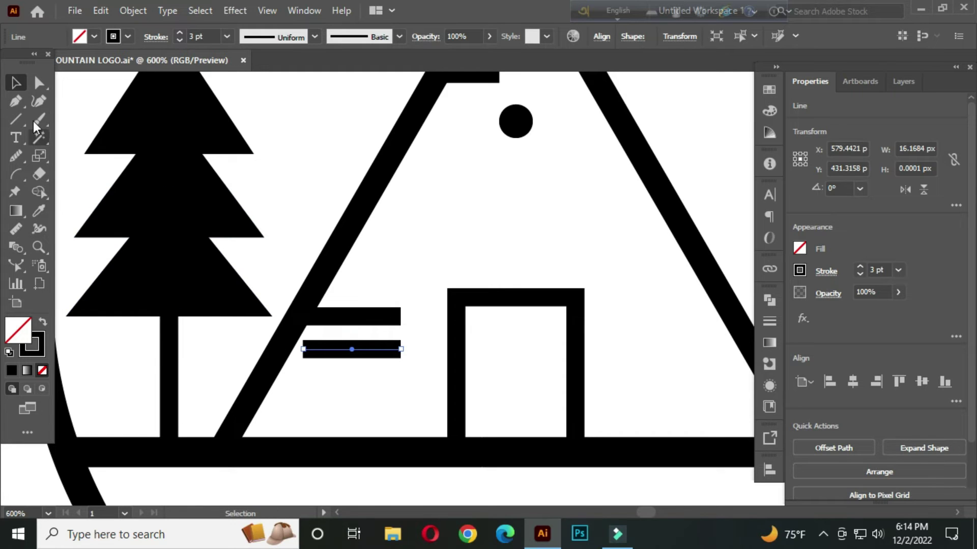
left_click(34, 81)
left_click_drag(303, 350, 284, 351)
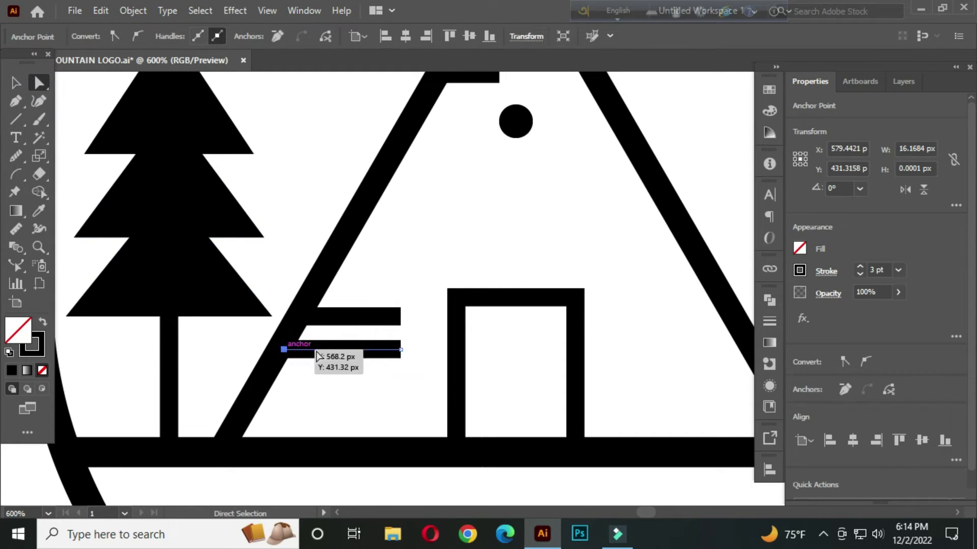
left_click(399, 350)
left_click_drag(400, 351, 420, 351)
left_click(403, 250)
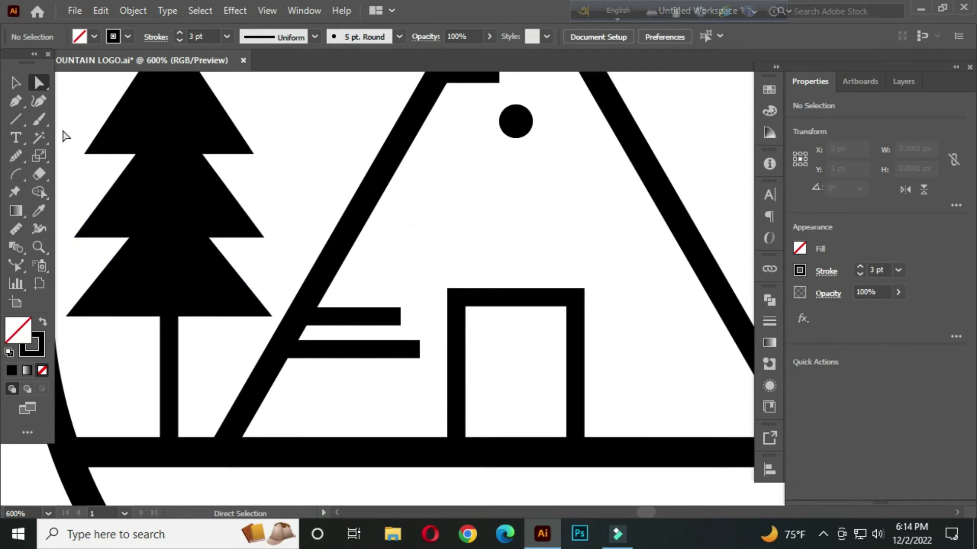
left_click(16, 83)
left_click(400, 244)
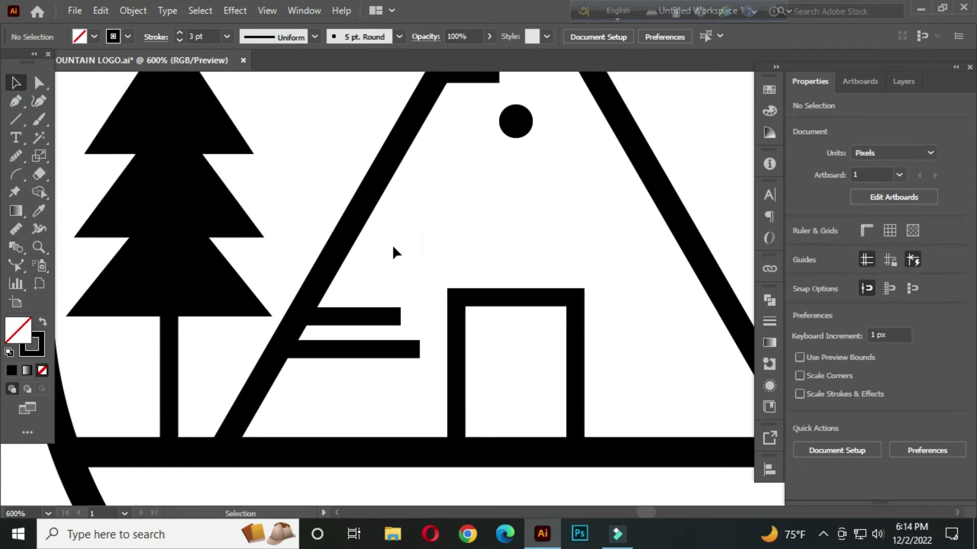
Select all the logo artwork and expand its fills and strokes
scroll(389, 228, "down", 4)
scroll(391, 227, "down", 2)
left_click_drag(405, 185, 387, 265)
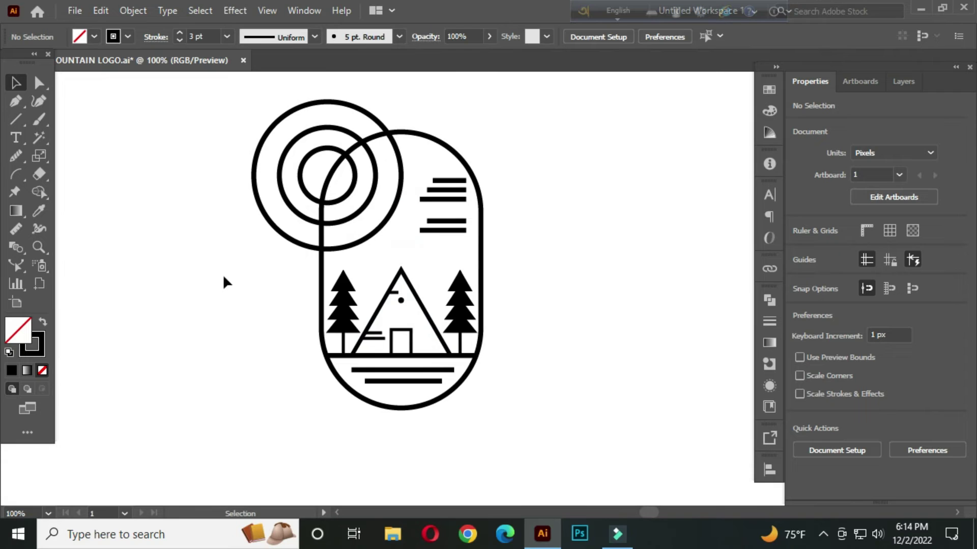
left_click_drag(234, 141, 541, 424)
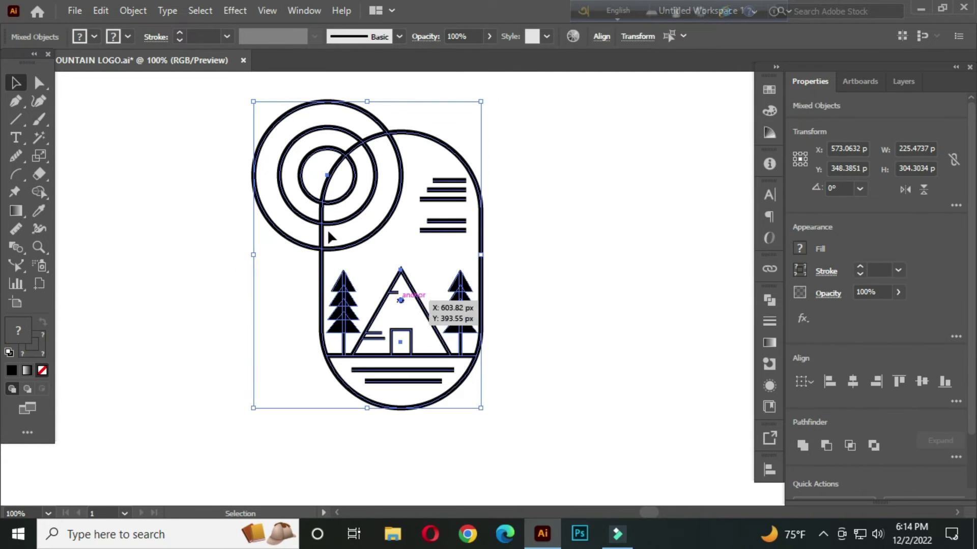
left_click(134, 10)
left_click(210, 185)
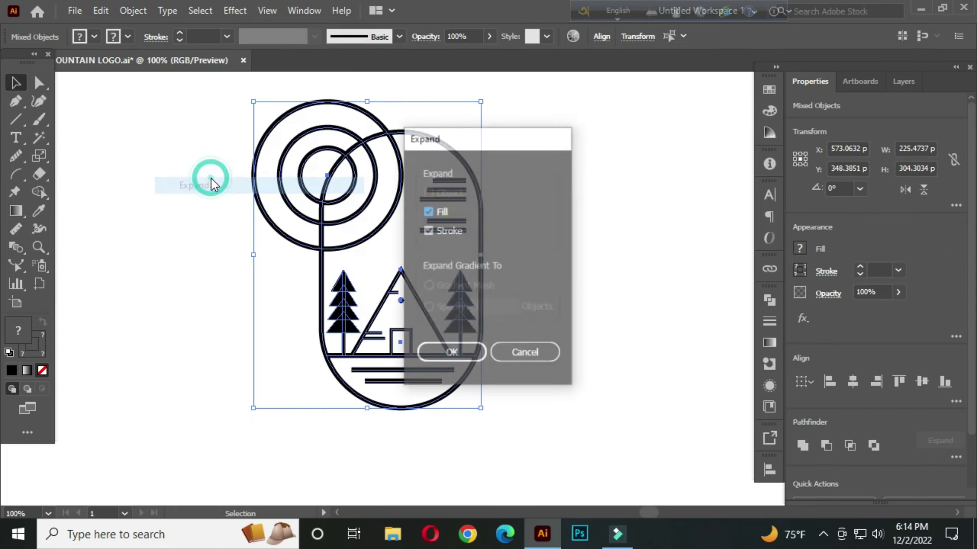
left_click(452, 353)
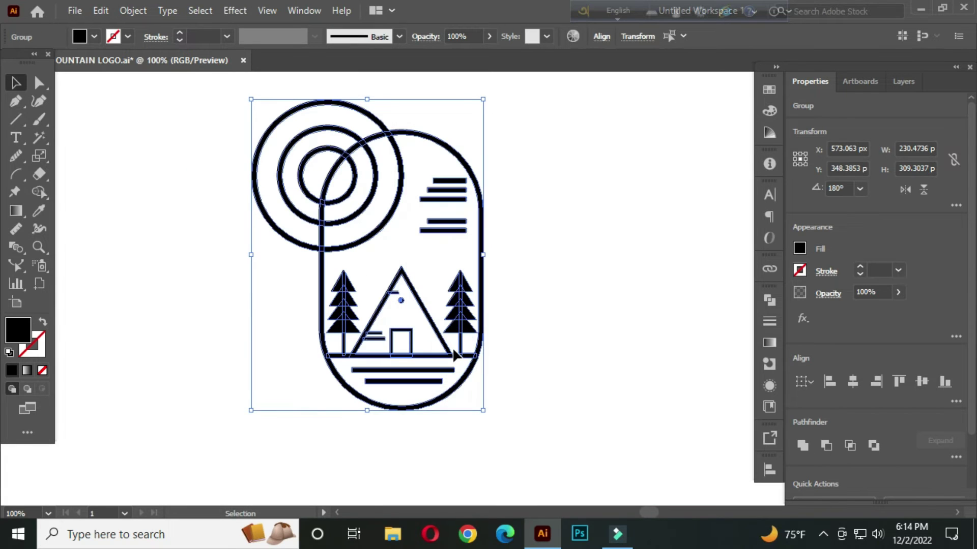
Remove all parts of the three sun circles outside the capsule frame with Shape Builder, then deselect the artwork
left_click(39, 193)
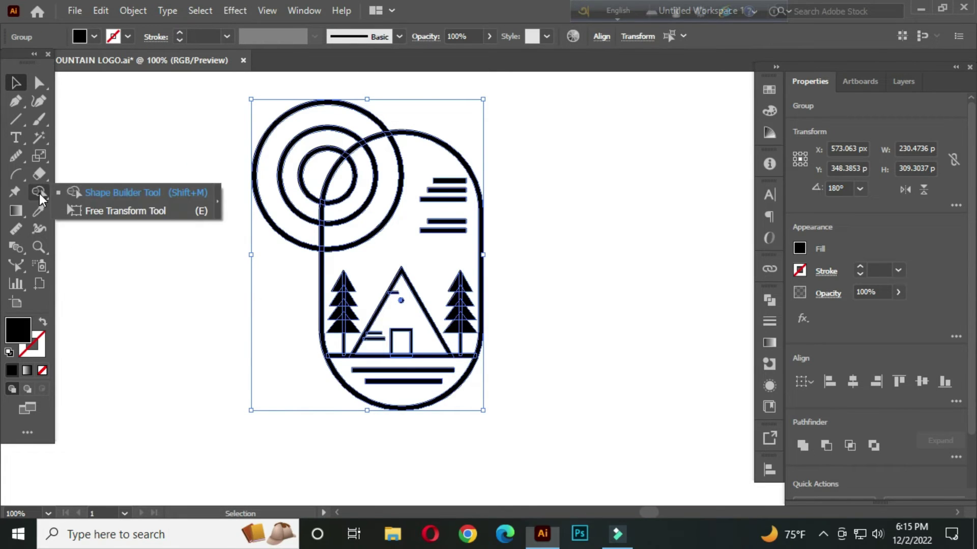
left_click(111, 194)
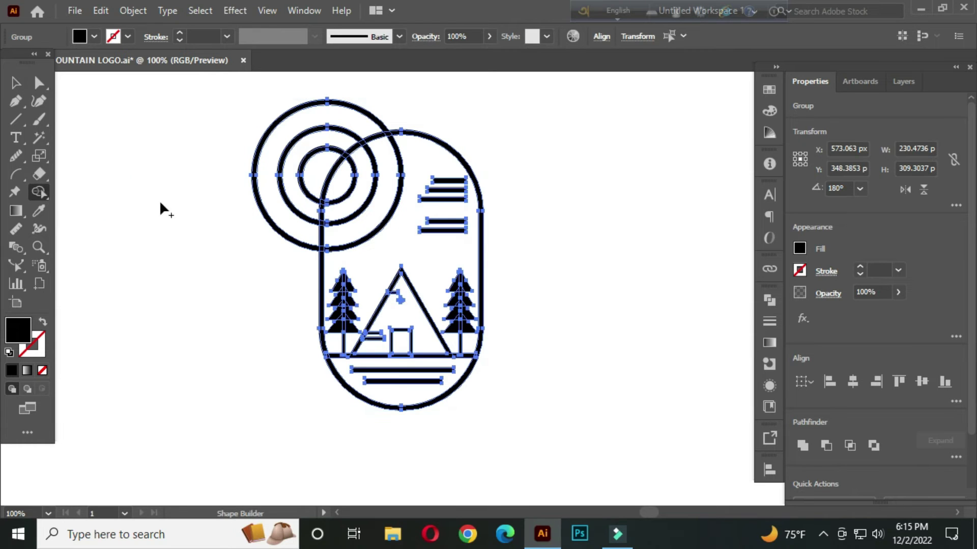
mouse_move(355, 187)
left_mouse_down()
mouse_move(305, 143)
mouse_move(366, 99)
mouse_move(277, 250)
left_mouse_up()
scroll(319, 211, "up", 3)
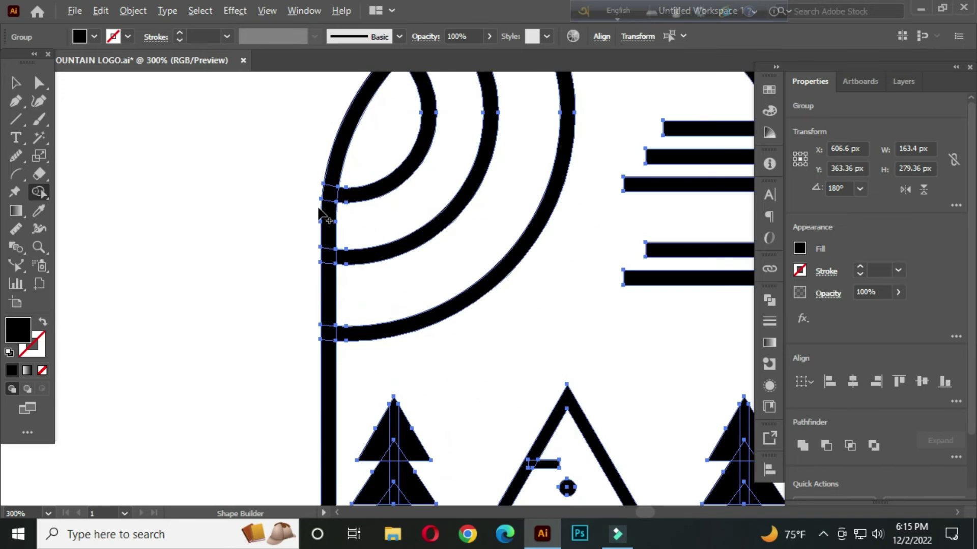
scroll(319, 212, "down", 3)
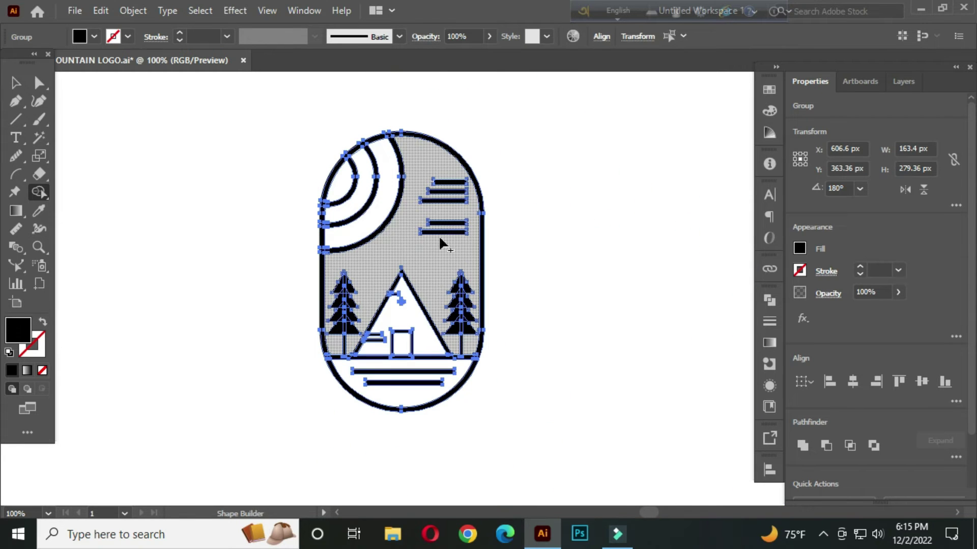
left_click(17, 84)
left_click(206, 237)
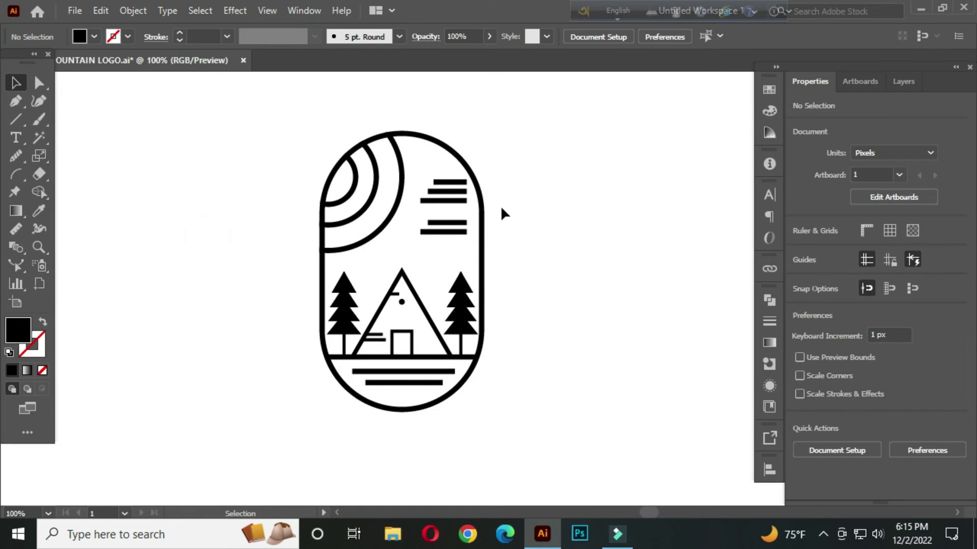
Round the ends of the five horizontal cloud lines with a 2.5 px corner radius
scroll(492, 186, "up", 3)
left_click_drag(278, 135, 367, 349)
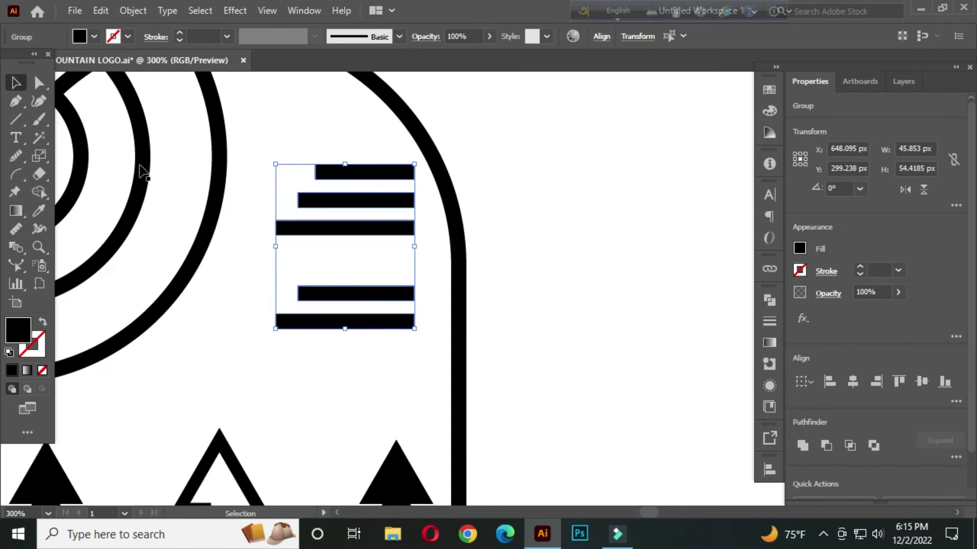
left_click(39, 83)
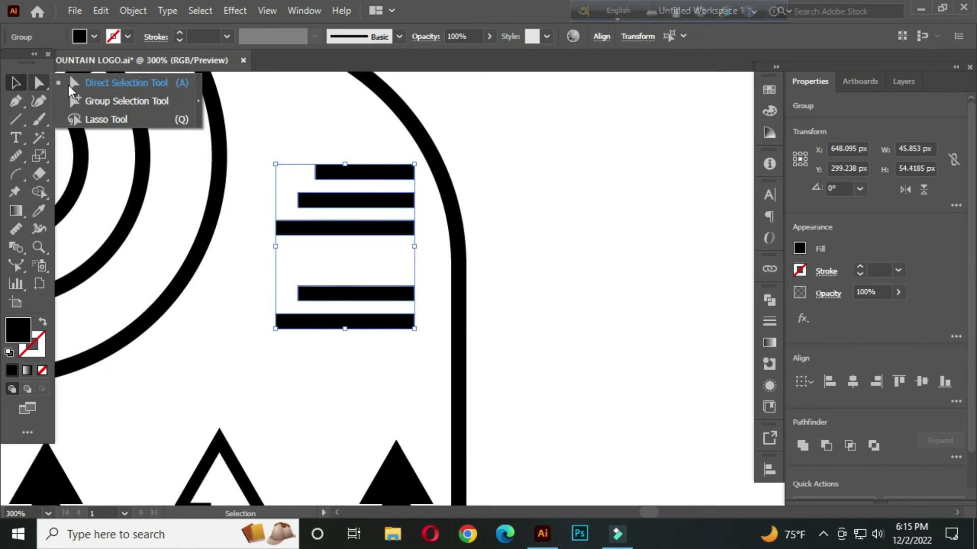
left_click(108, 86)
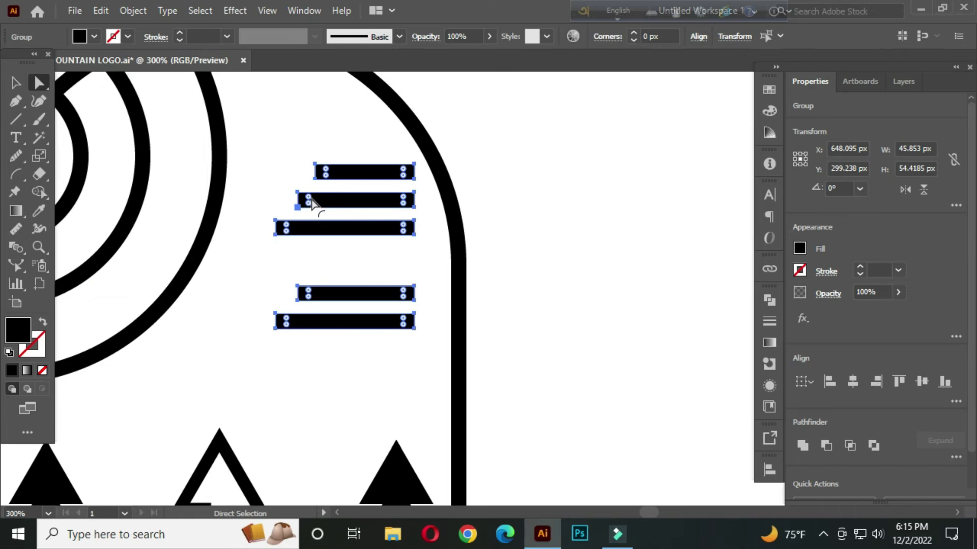
left_click_drag(309, 202, 420, 224)
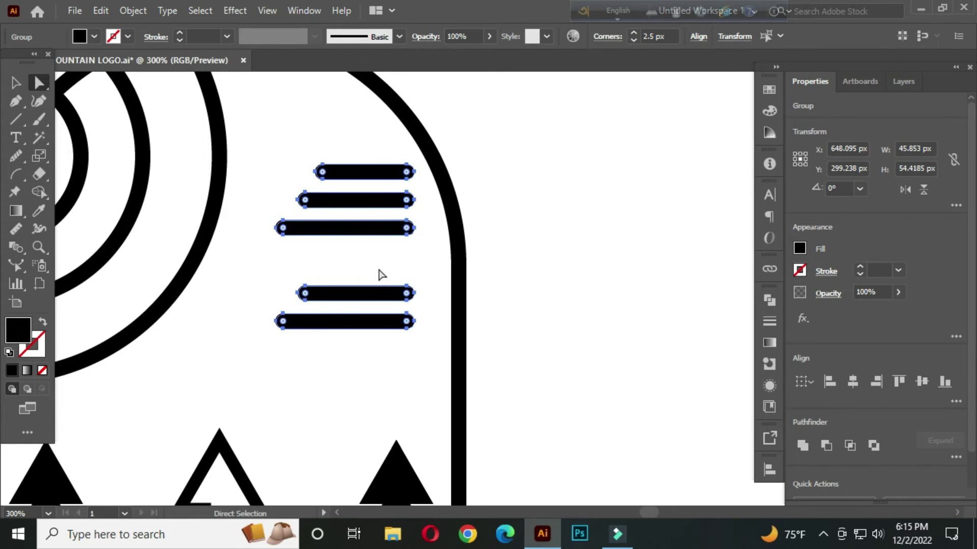
left_click(291, 249)
left_click(16, 85)
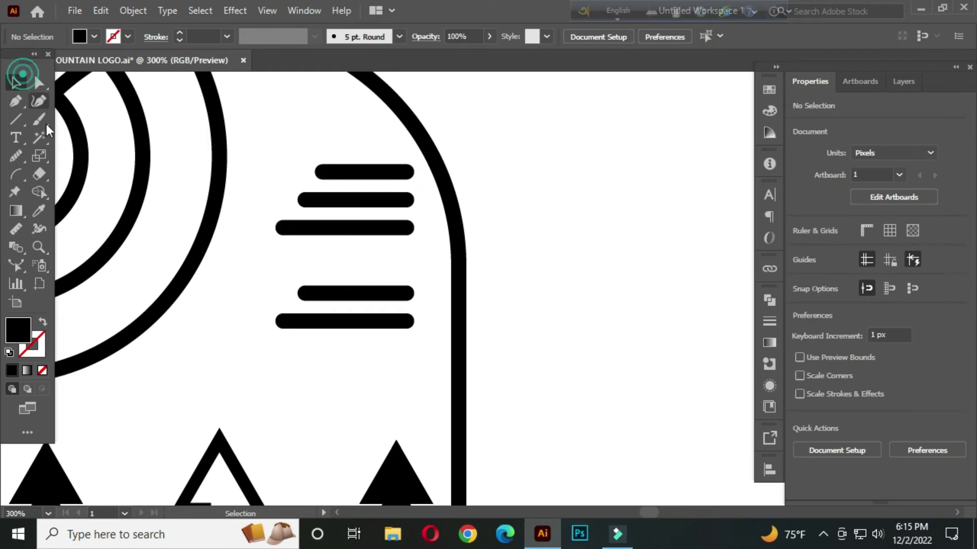
Round the ends of the two short lines beside the cabin door with a 1.5 px corner radius
left_click(208, 294)
scroll(240, 334, "down", 1)
left_click_drag(247, 452, 278, 287)
scroll(203, 403, "up", 1)
left_click_drag(218, 307, 231, 362)
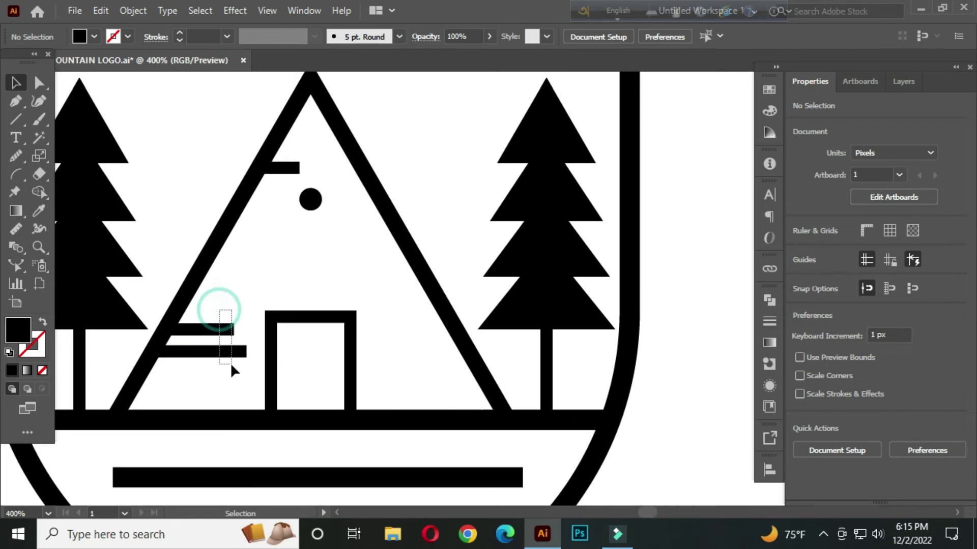
key("a")
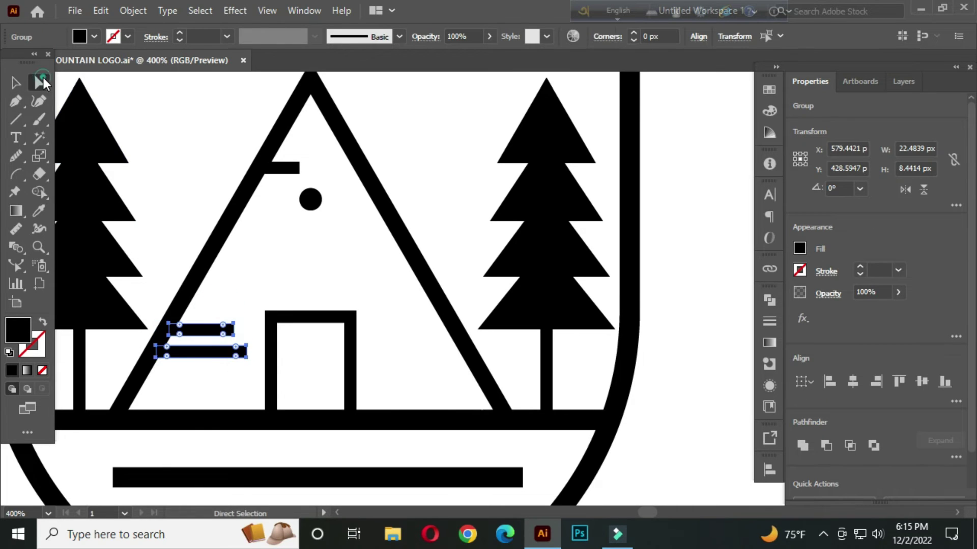
left_click(179, 338)
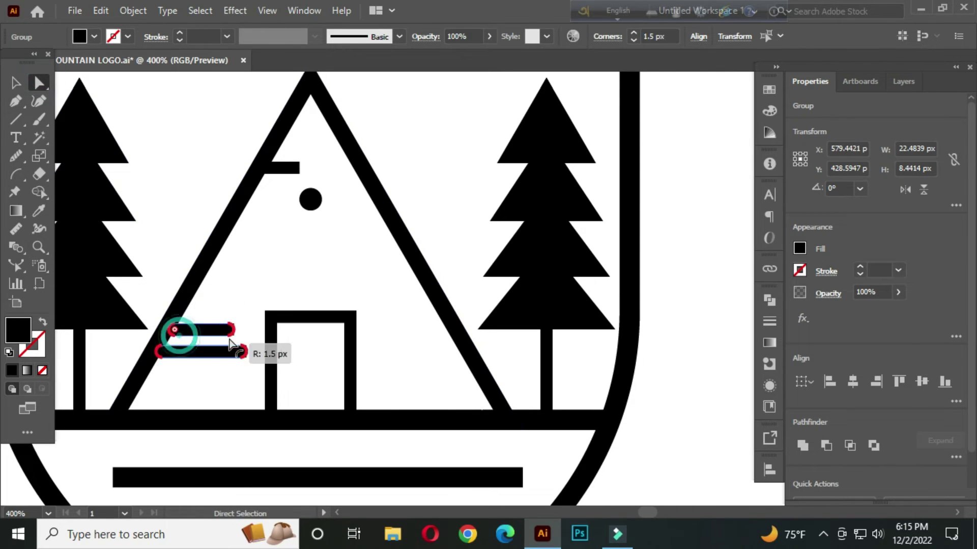
Fully round the ends of the short line near the cabin's peak and deselect it
left_click(283, 171)
left_click_drag(283, 173, 284, 183)
left_click(286, 371)
scroll(285, 374, "down", 2)
scroll(287, 429, "down", 3)
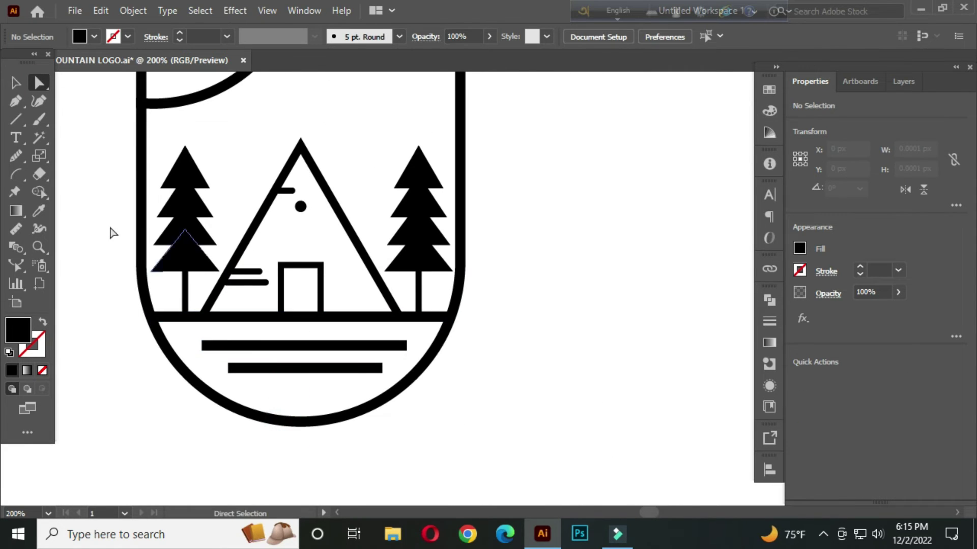
Fully round the ends of the two long horizontal lines below the ground line
key("v")
left_click(300, 389)
left_click_drag(344, 382, 344, 382)
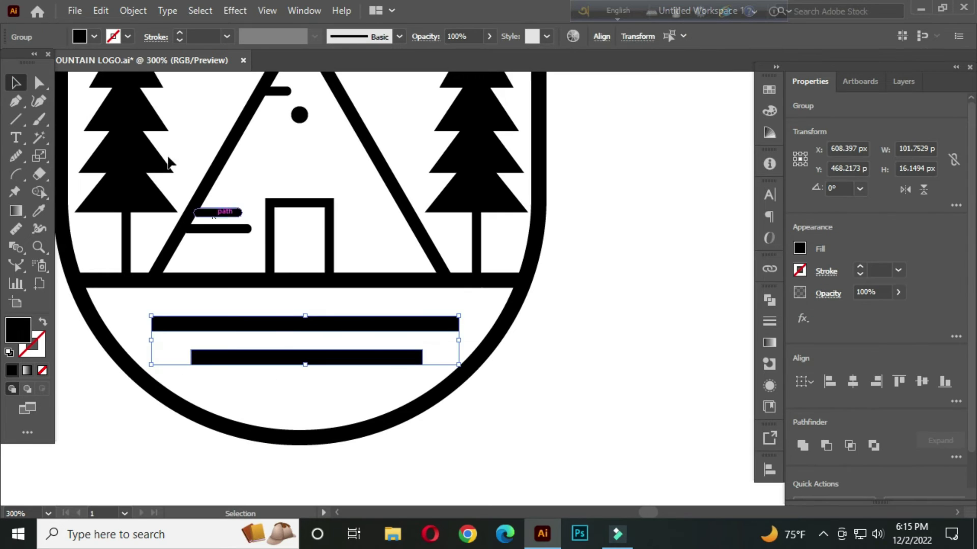
left_click(39, 82)
left_click_drag(158, 323, 244, 336)
left_click(273, 395)
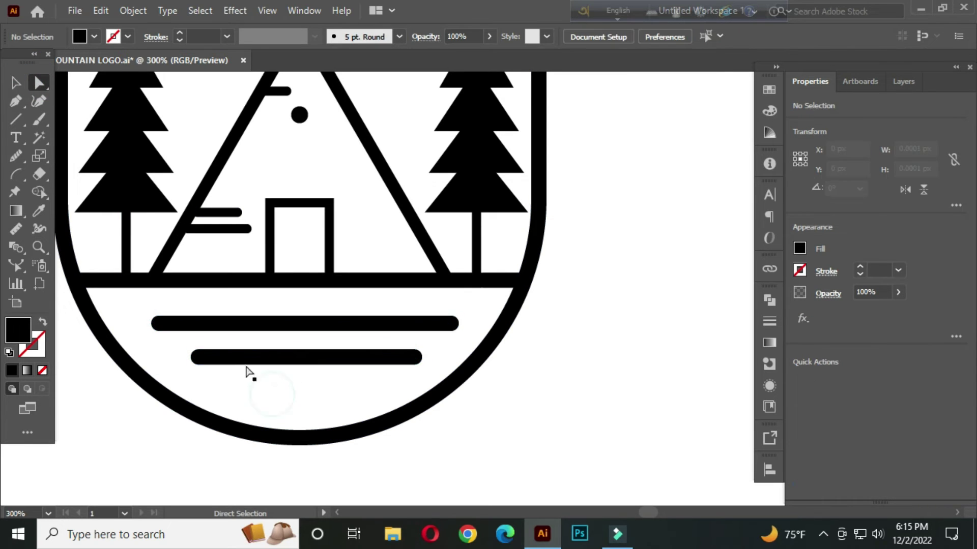
left_click(16, 83)
scroll(374, 227, "down", 5)
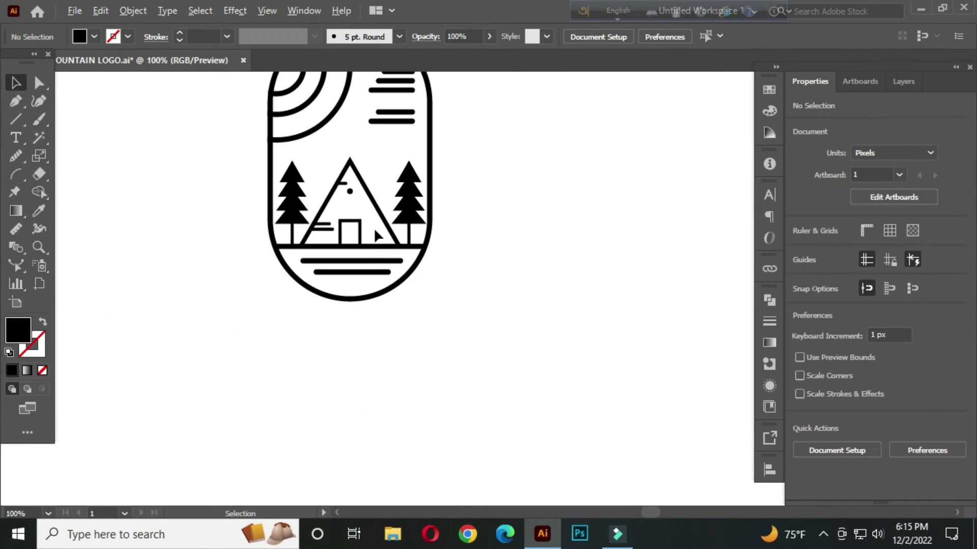
left_click_drag(375, 174, 425, 253)
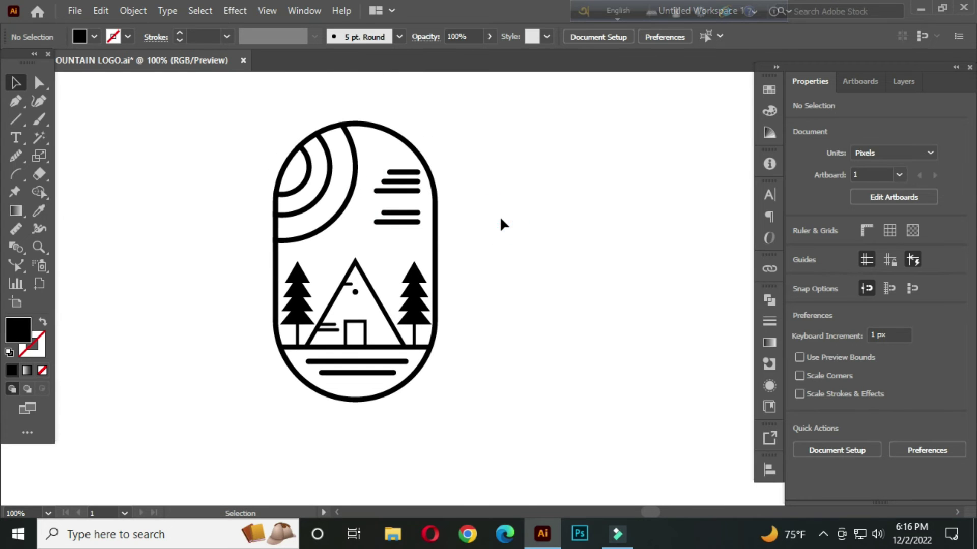
Enlarge the solid dot beneath the cabin's peak and deselect it
left_click(358, 294)
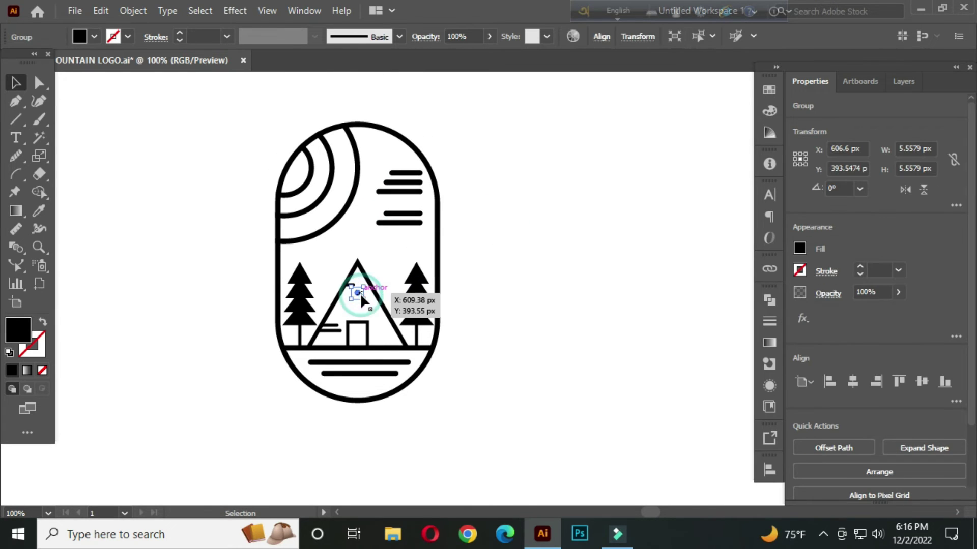
scroll(365, 301, "up", 2)
mouse_move(365, 301)
left_mouse_down()
mouse_move(374, 297)
mouse_move(367, 313)
left_mouse_up()
left_click(364, 319)
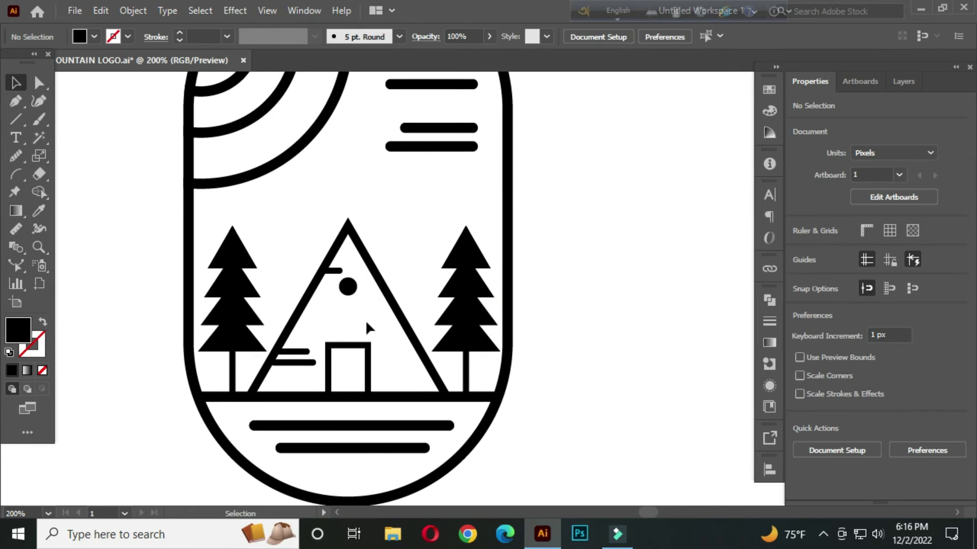
scroll(367, 319, "down", 2)
left_click(509, 221)
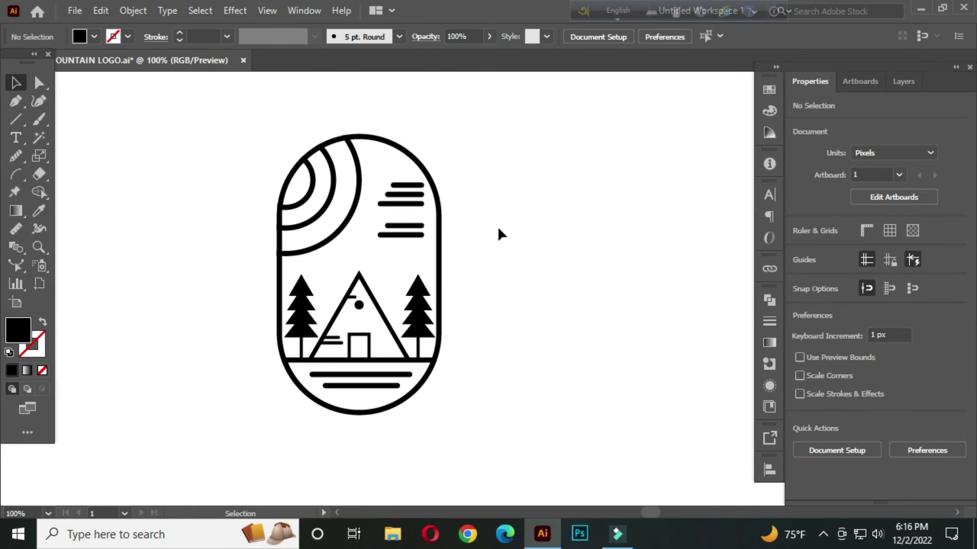
Draw a circle about 29.6 px in diameter in the empty area beside the capsule logo with the Ellipse tool
left_click_drag(7, 117, 80, 142)
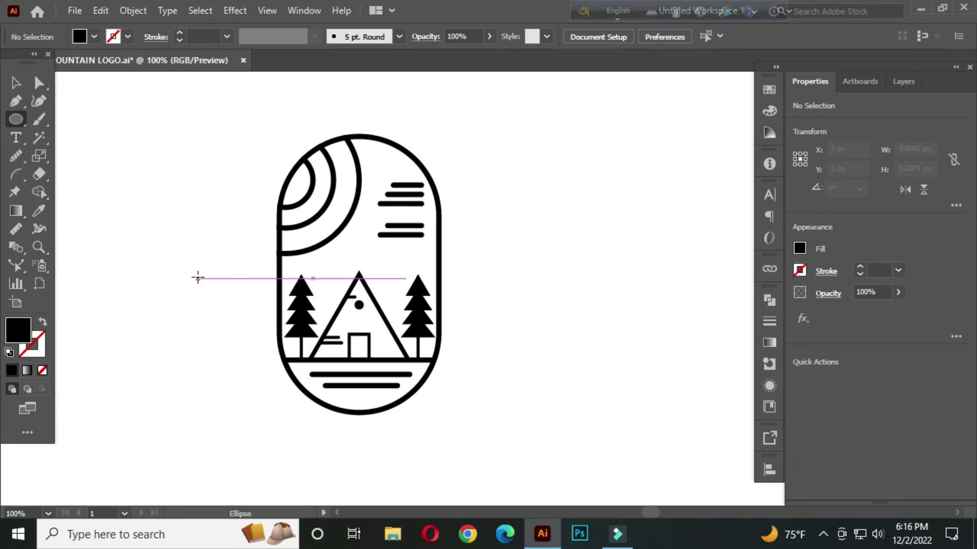
scroll(137, 283, "up", 1)
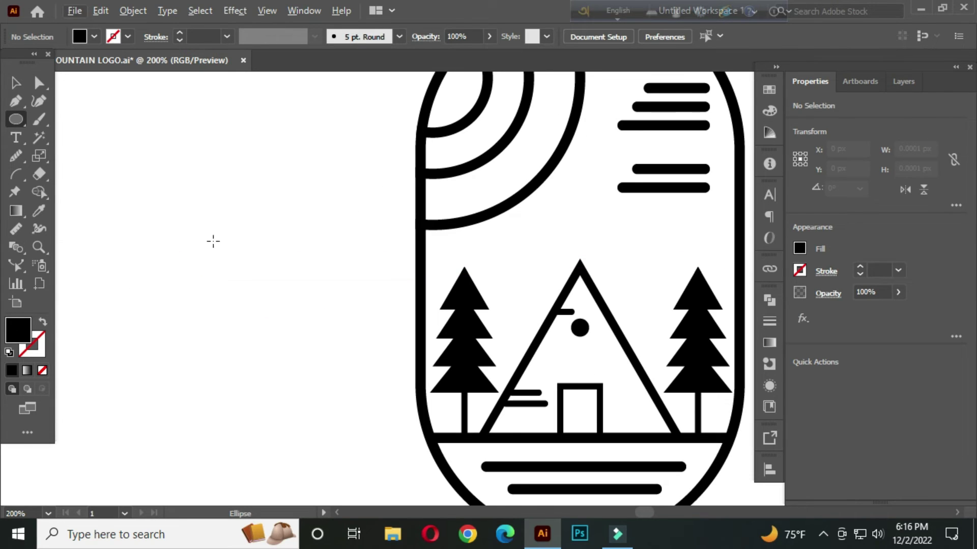
left_click_drag(191, 222, 214, 254)
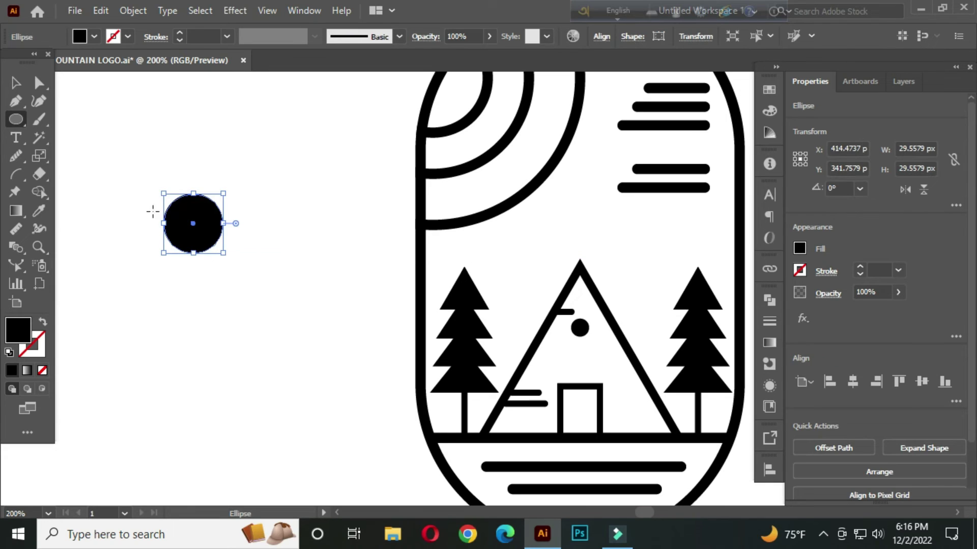
left_click(16, 85)
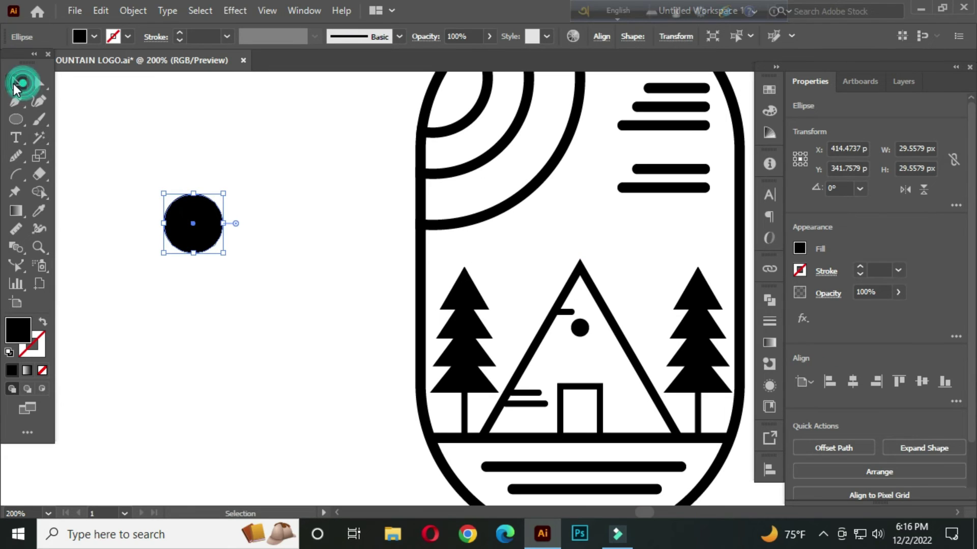
Swap the new circle's fill and stroke and set its black stroke to 3 pt
left_click(43, 321)
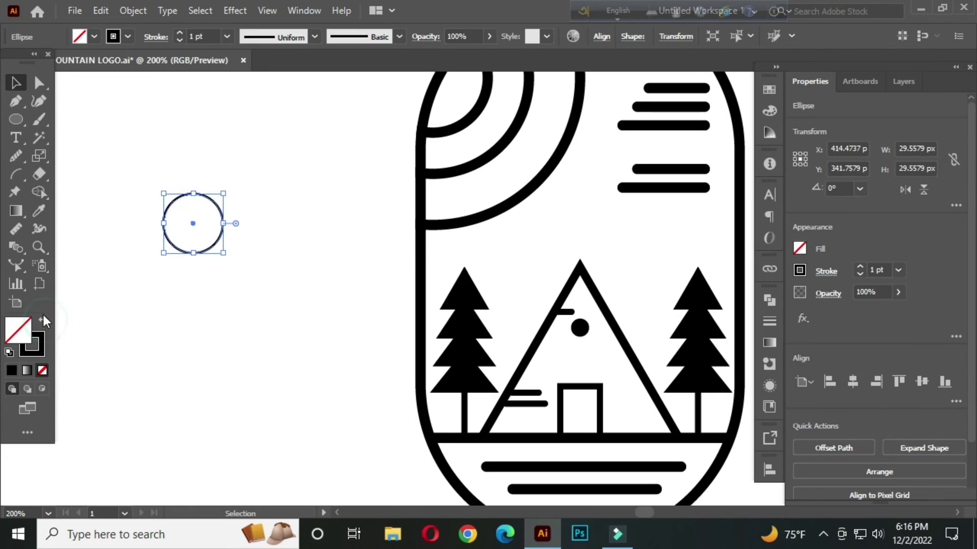
left_click(201, 36)
type("2")
key("Return")
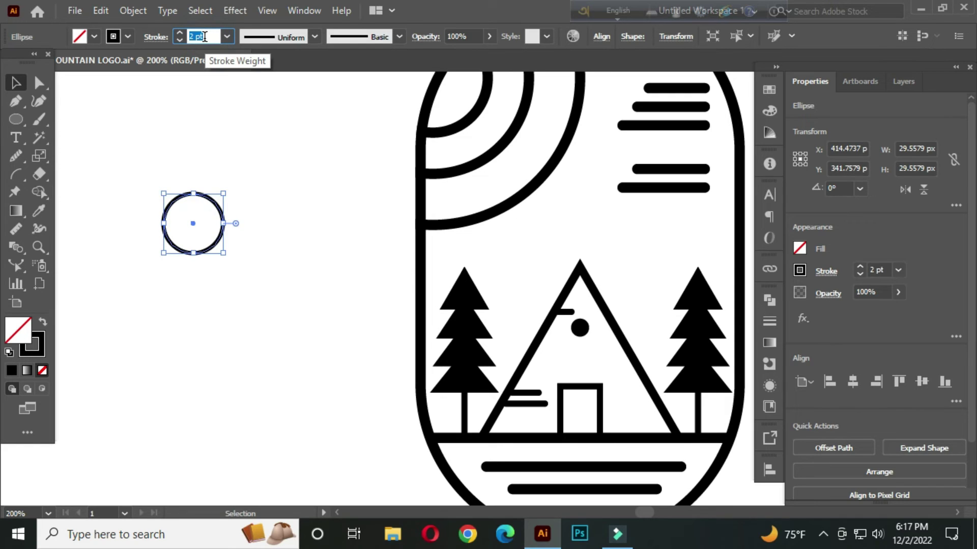
type("3")
key("Return")
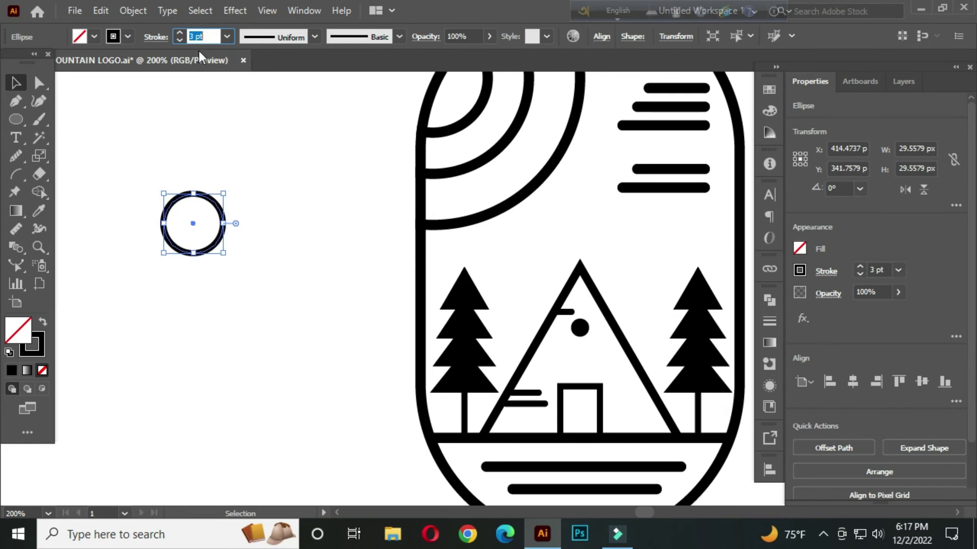
left_click(131, 154)
Draw a vertical line about 5.2 px long just above the circle, aligned with its centre
scroll(148, 189, "up", 2)
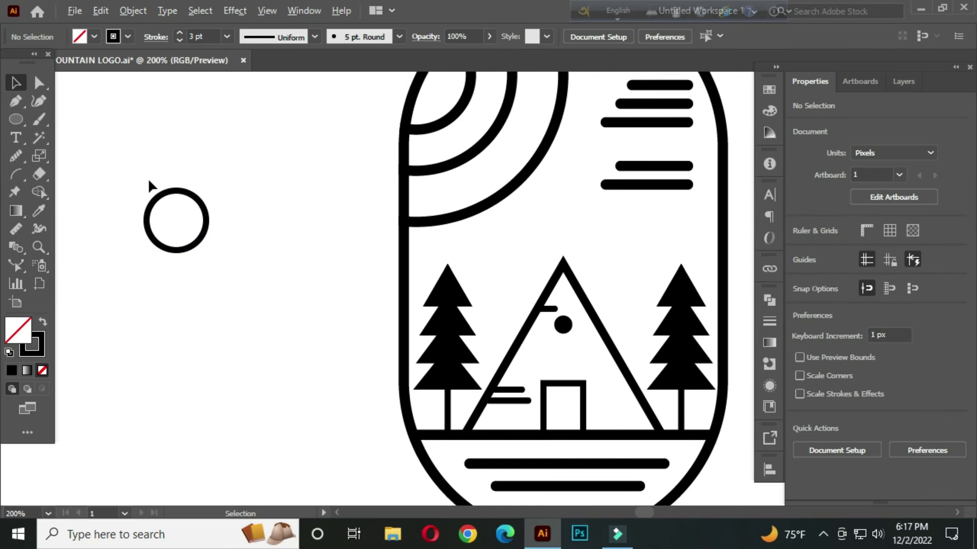
left_click_drag(10, 124, 99, 192)
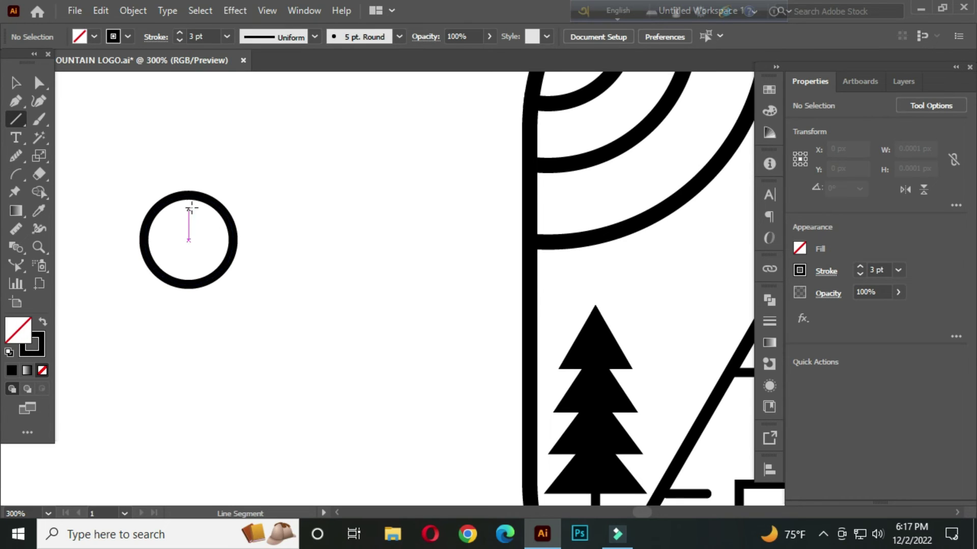
left_click_drag(189, 181, 189, 166)
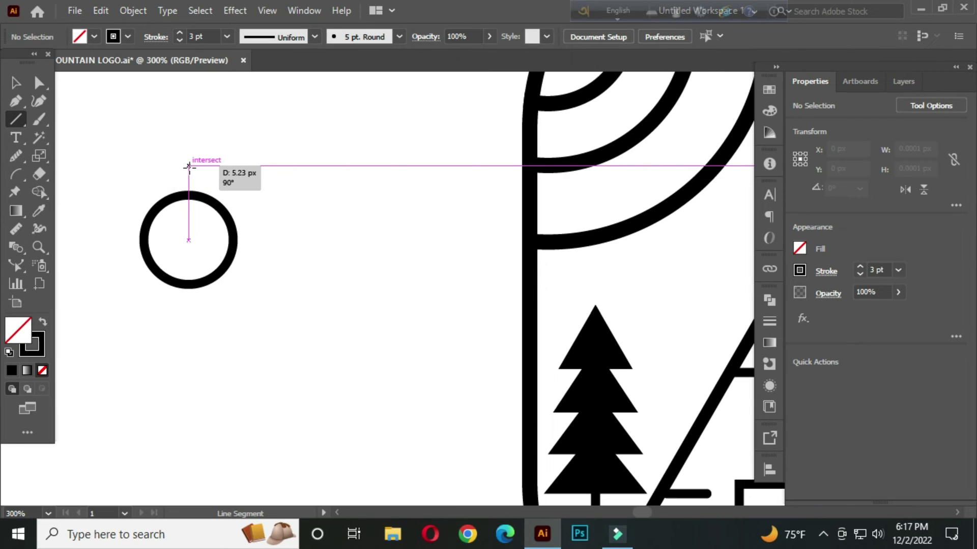
left_click_drag(188, 166, 188, 165)
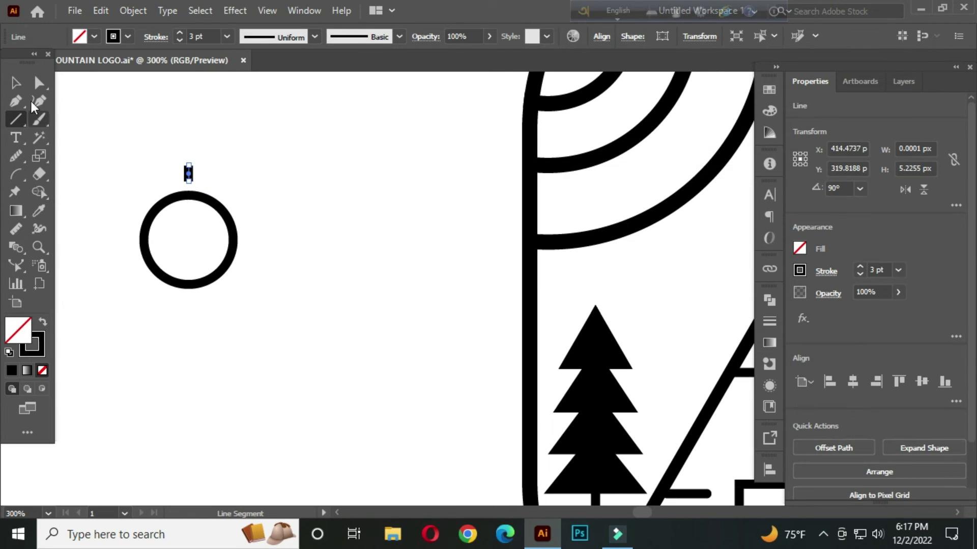
Set the short vertical line's stroke to 2 pt and select the line again
left_click(16, 83)
left_click(202, 36)
type("1")
key("Return")
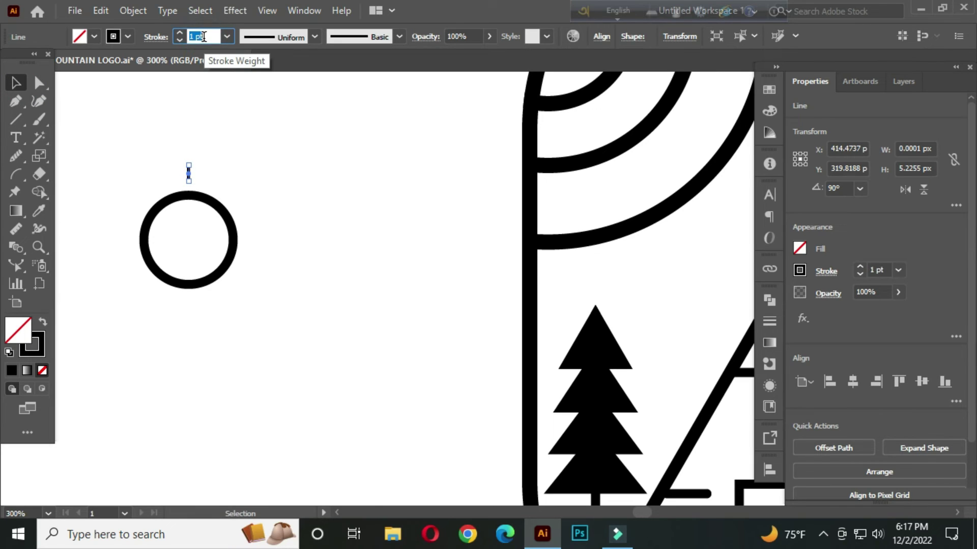
left_click(215, 160)
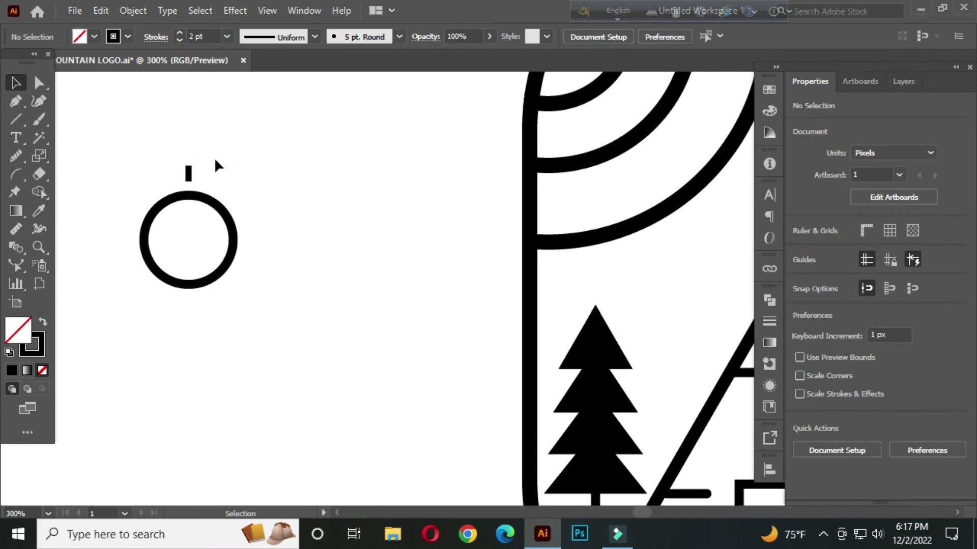
scroll(176, 191, "up", 1)
left_click_drag(174, 144, 216, 170)
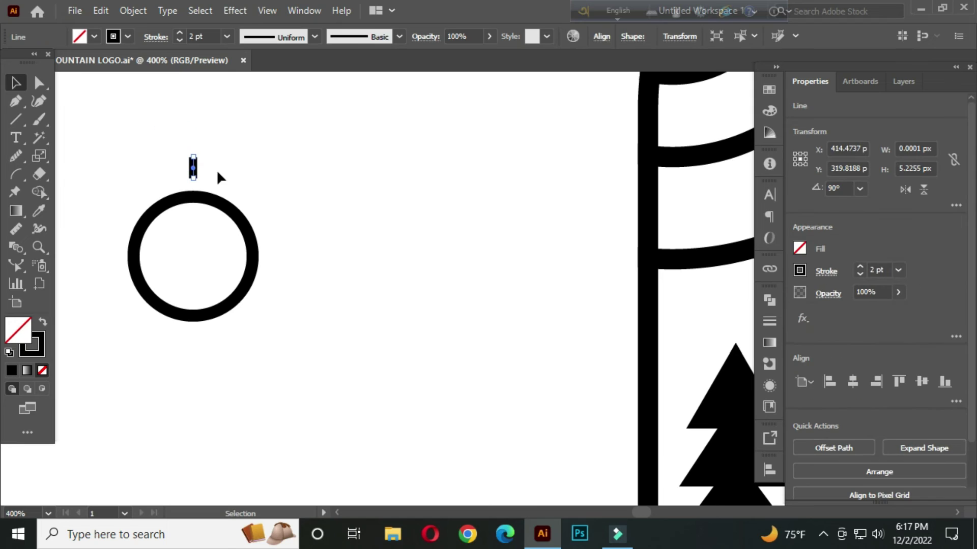
Make a copy of the short vertical line rotated 10° about the circle's centre with the Rotate tool
left_click(39, 158)
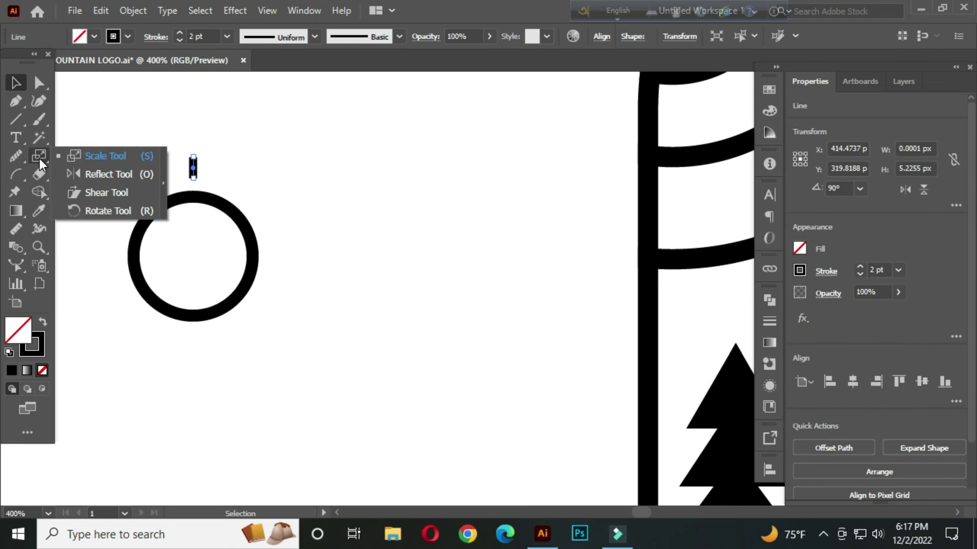
left_click(108, 211)
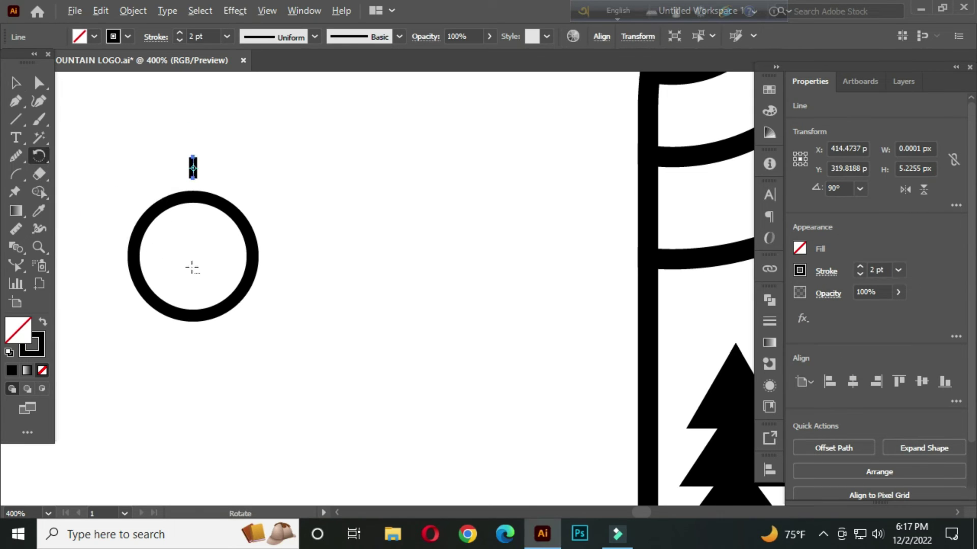
scroll(193, 262, "up", 1)
key("alt")
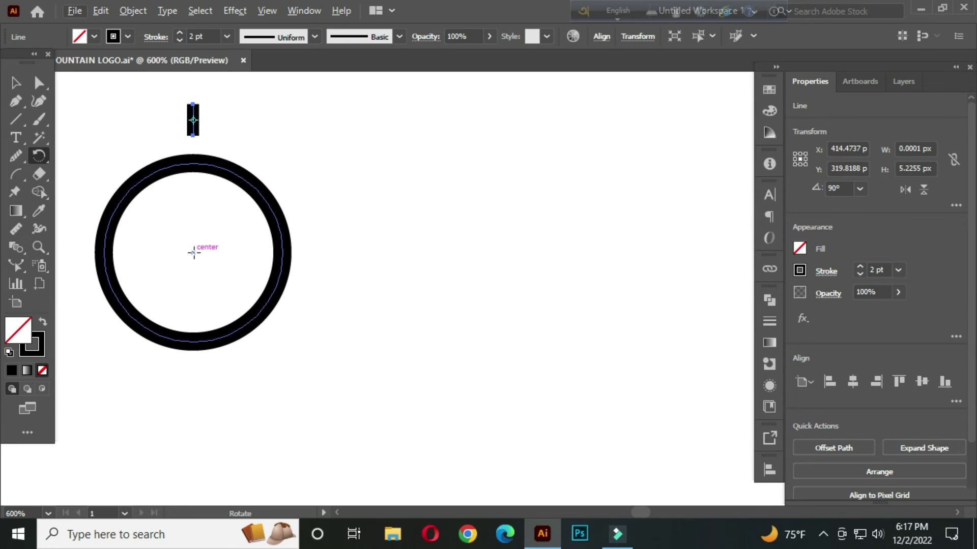
left_click(193, 253, "alt")
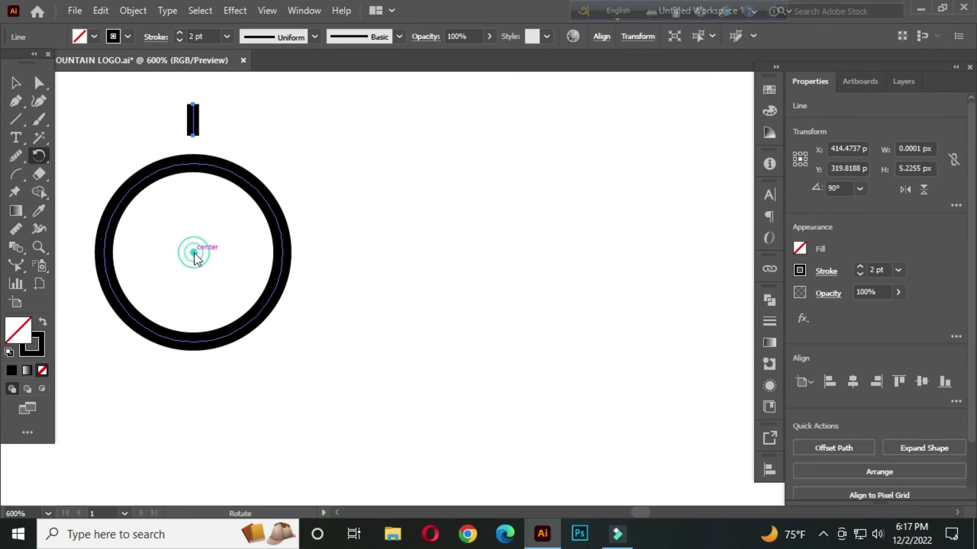
left_click_drag(633, 173, 509, 147)
key("Up")
key("Up")
key("Up")
key("Up")
key("Up")
key("Up")
key("Up")
key("Up")
key("Up")
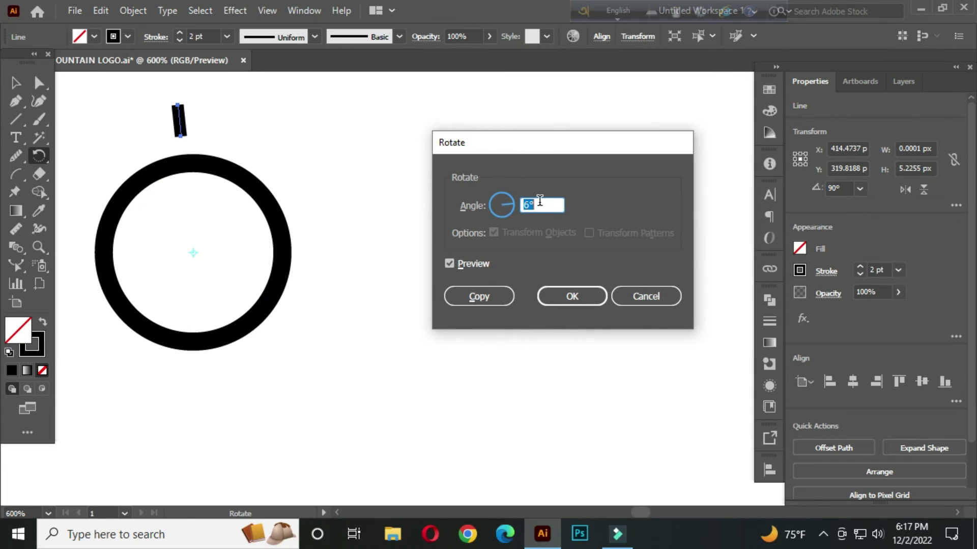
key("Up")
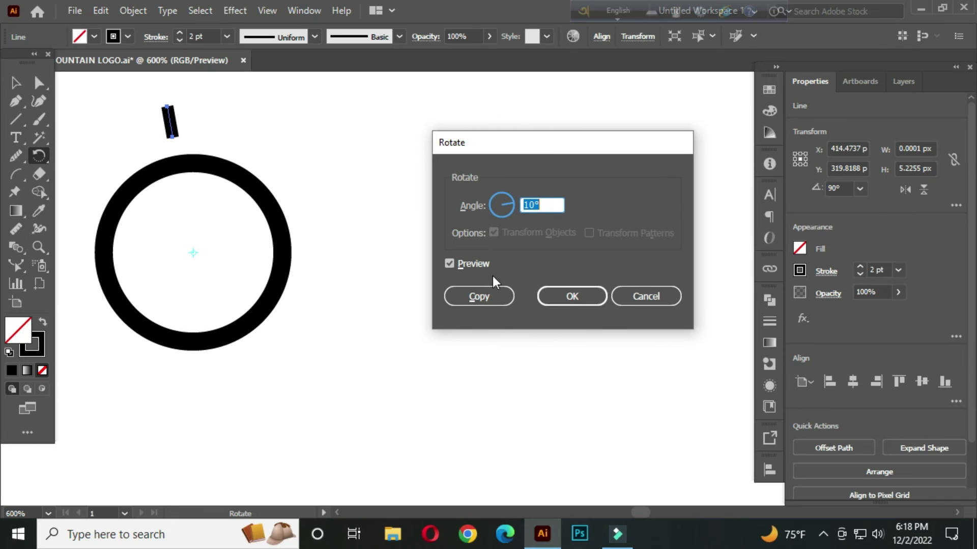
left_click(474, 297)
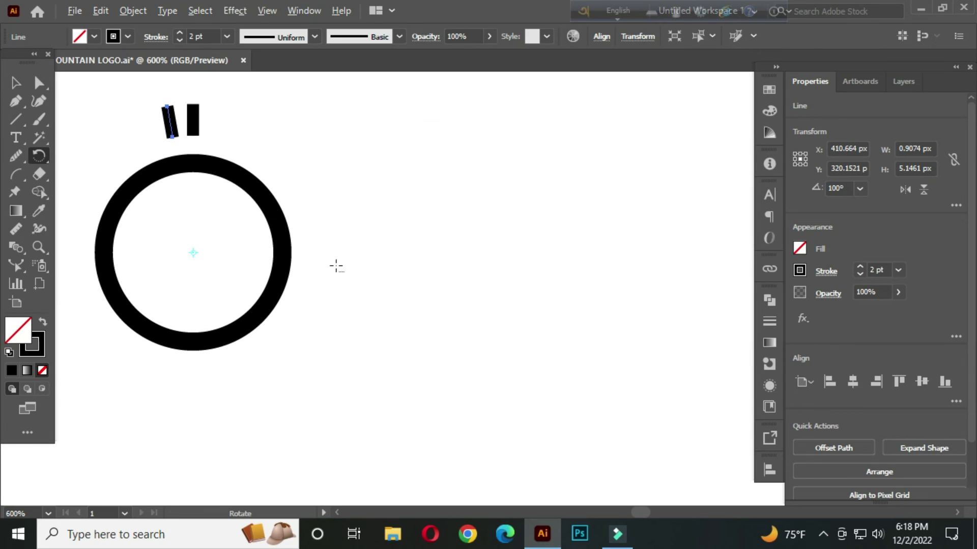
Repeat the rotated copy around the circle until the rays form a complete ring
scroll(226, 260, "down", 1)
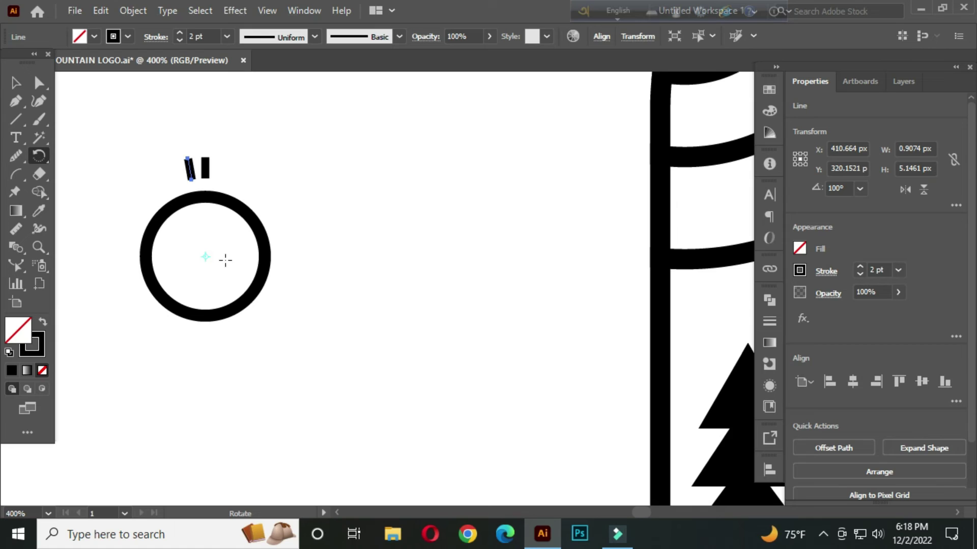
key("v")
key("ctrl+d")
key("ctrl+d")
key("ctrl+d")
key("ctrl+d")
key("ctrl+d")
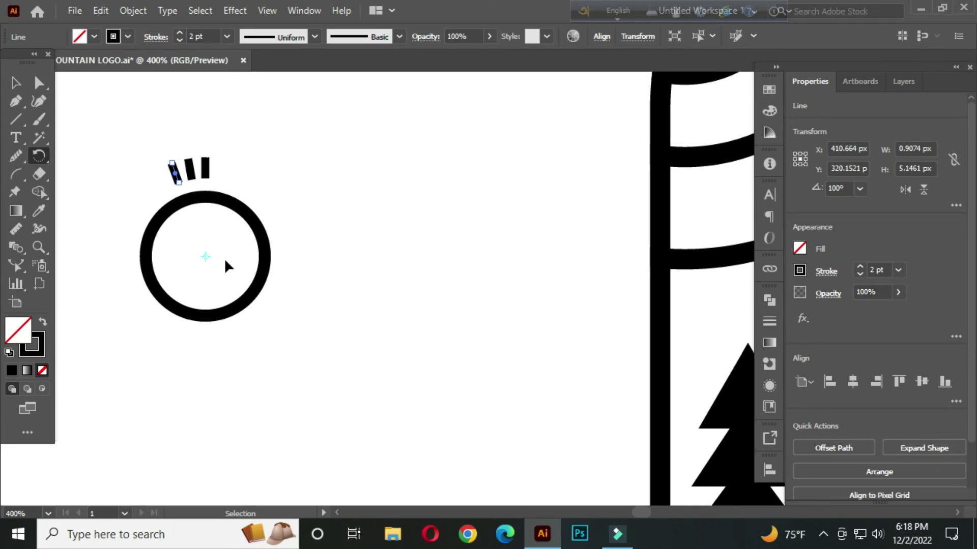
key("ctrl+d")
key("ctrl+d")
key("ctrl+d")
key("ctrl+d")
key("ctrl+d")
key("ctrl+d")
key("ctrl+d")
key("ctrl+d")
key("ctrl+d")
key("ctrl+d")
key("ctrl+d")
key("ctrl+d")
key("ctrl+d")
key("ctrl+d")
key("ctrl+d")
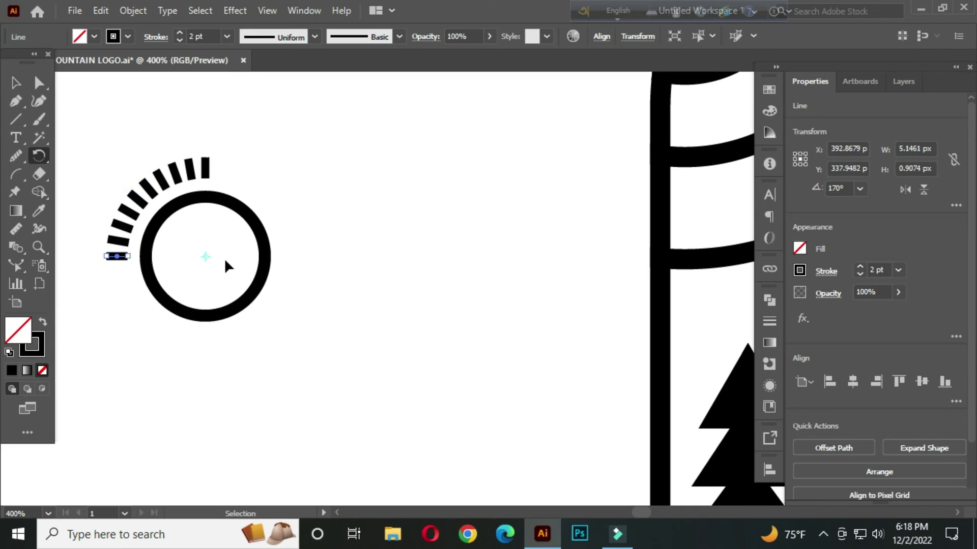
key("ctrl+d")
key("ctrl+d")
key("ctrl+d")
key("ctrl+d")
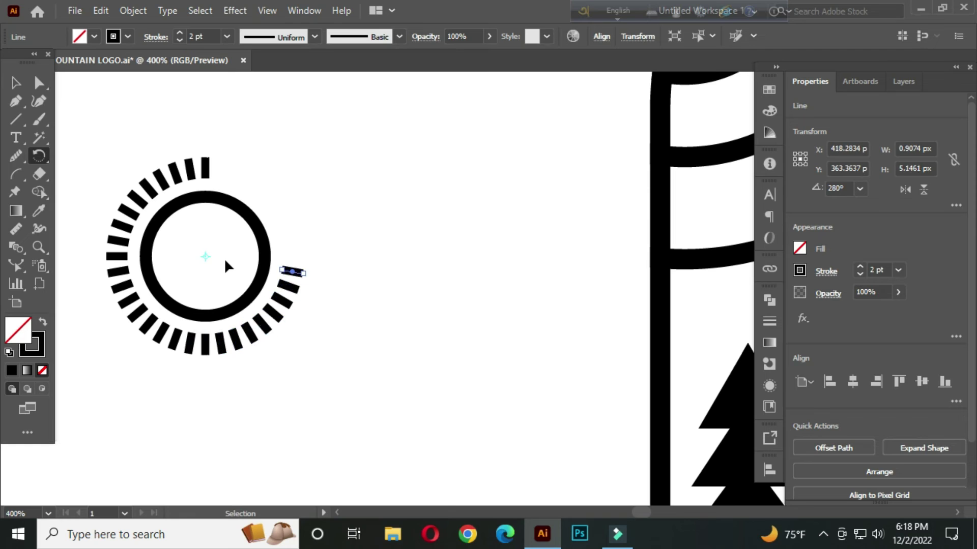
key("ctrl+d")
key("ctrl+d")
key("ctrl+d")
key("ctrl+d")
key("ctrl+d")
key("ctrl+d")
key("ctrl+d")
key("ctrl+d")
key("ctrl+d")
key("ctrl+d")
key("r")
key("v")
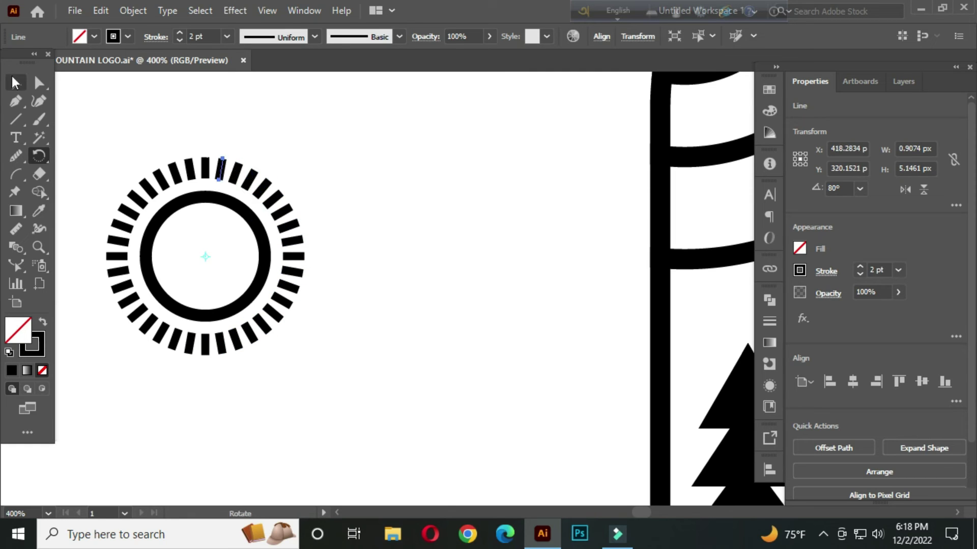
Select all the rays without the circle and set their stroke to 1 pt
left_click(174, 163)
left_click_drag(140, 115, 484, 390)
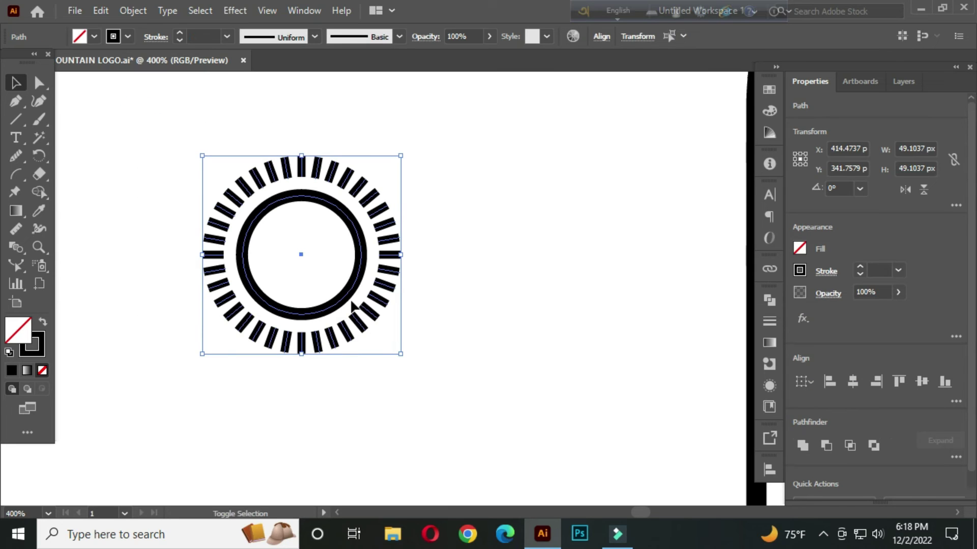
left_click(355, 291, "shift")
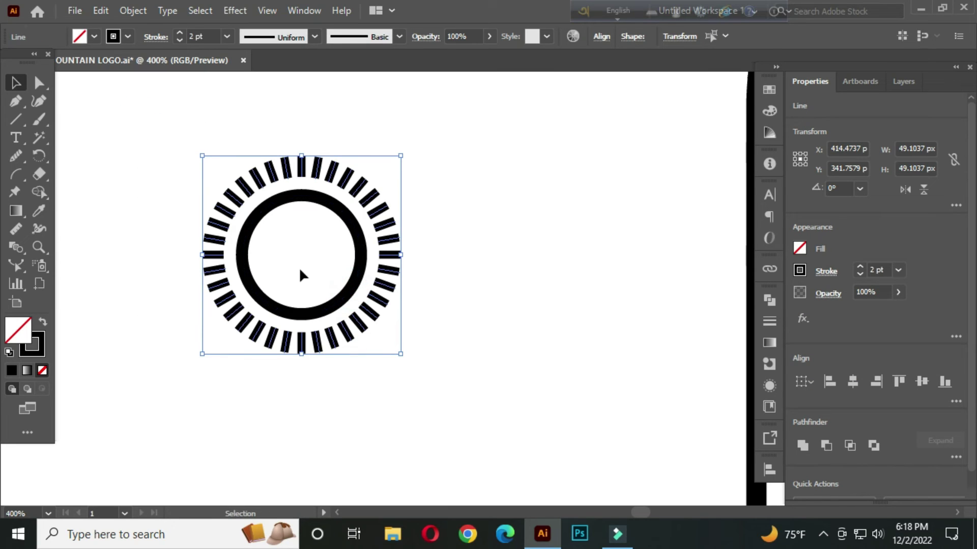
left_click(202, 35)
type("1")
key("Return")
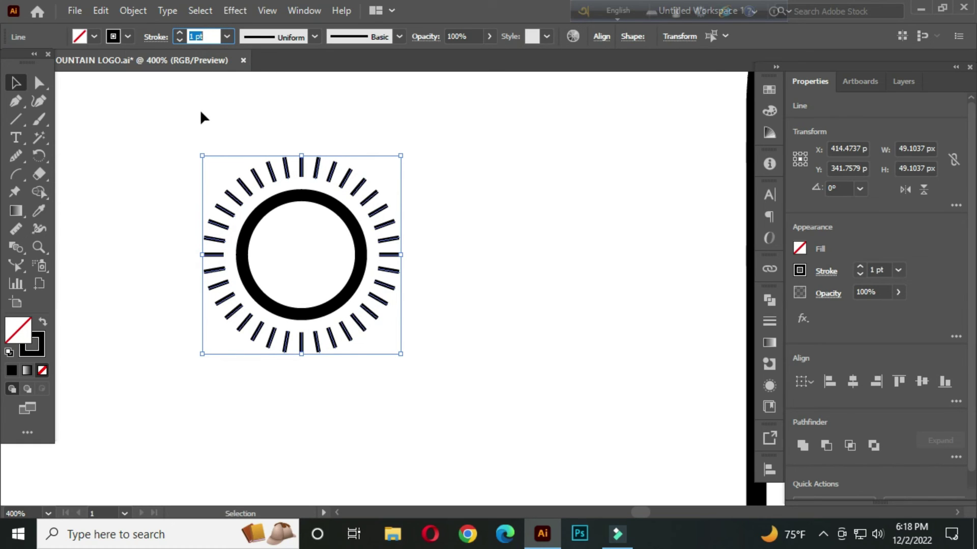
Duplicate the ray ring in place, enlarge the copy from its centre to about 76.5 px wide and set its stroke to 0.75 pt
left_click(200, 198)
left_click_drag(154, 129, 476, 379)
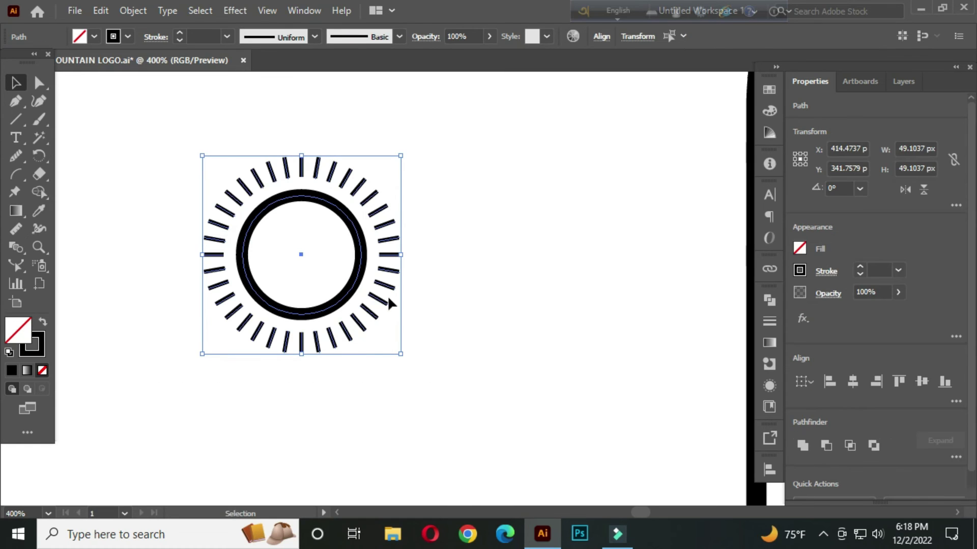
left_click(360, 262, "shift")
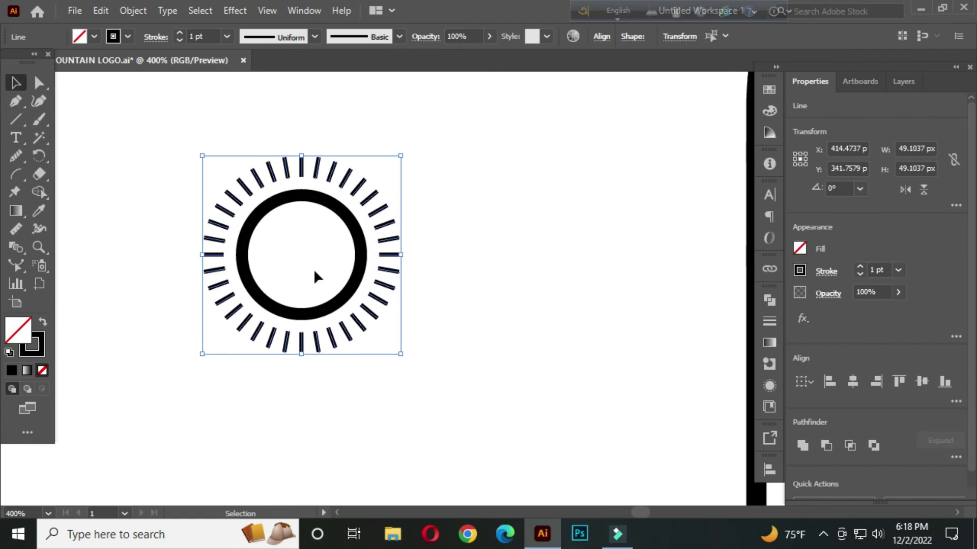
key("ctrl")
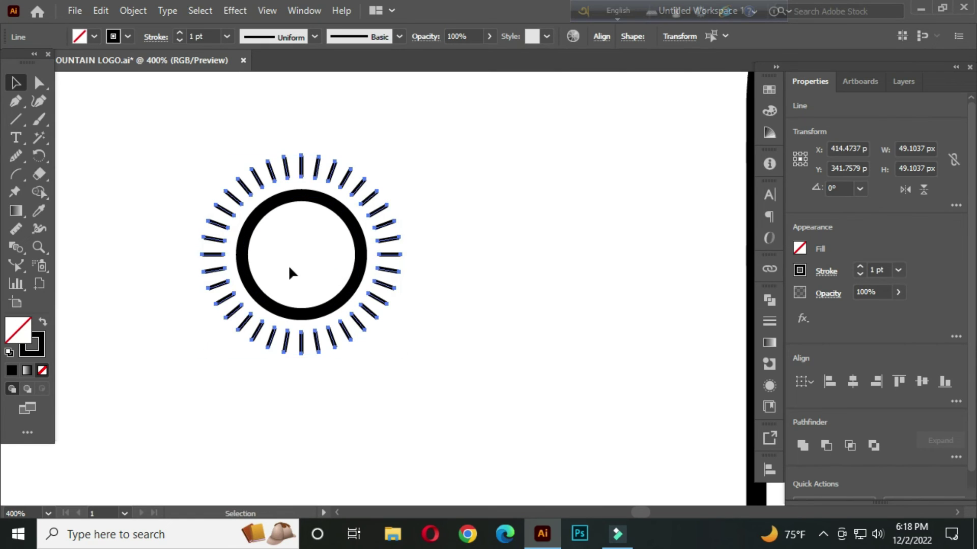
key("ctrl")
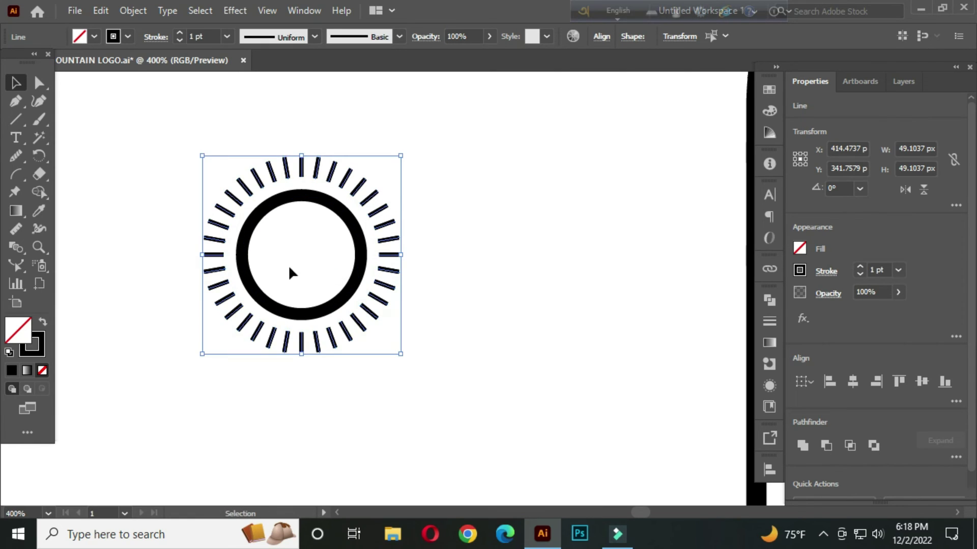
left_click_drag(402, 354, 455, 407)
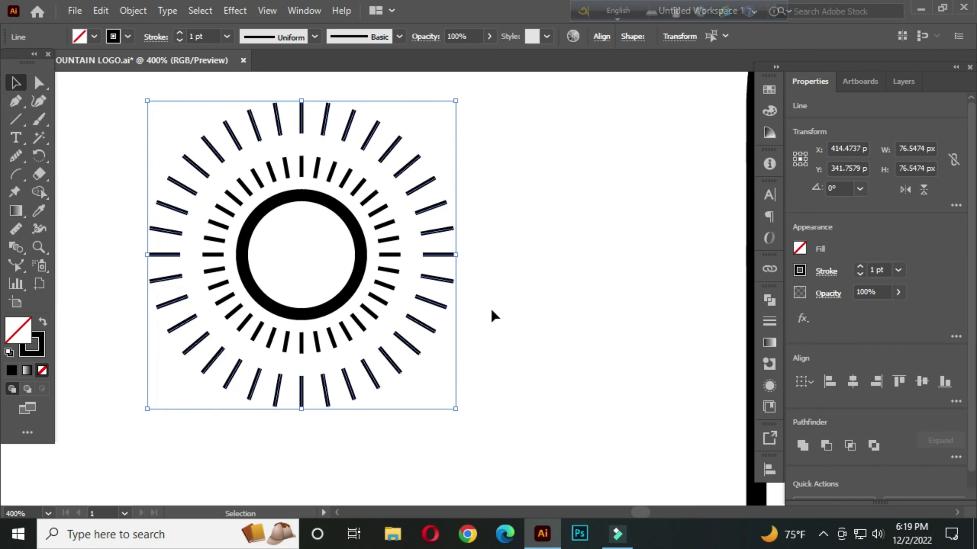
left_click(179, 40)
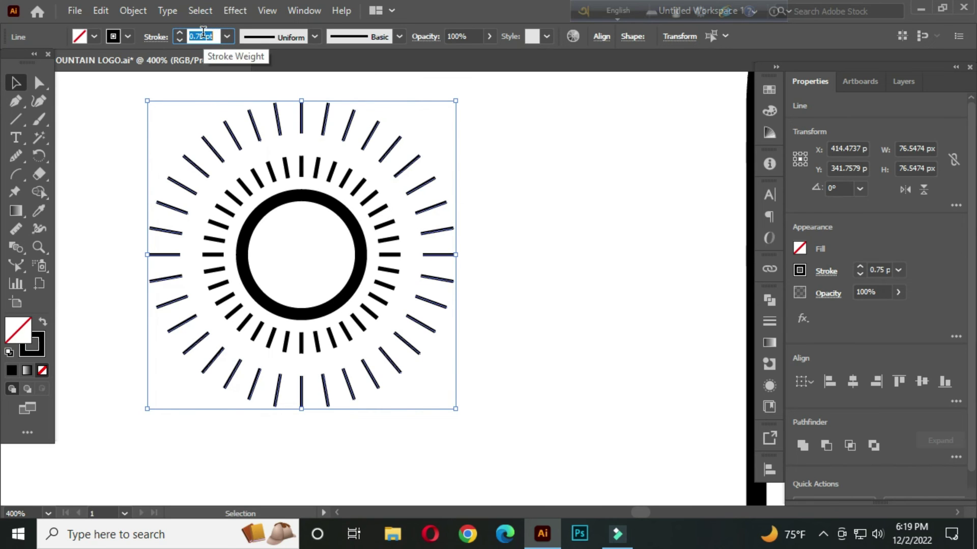
left_click(120, 164)
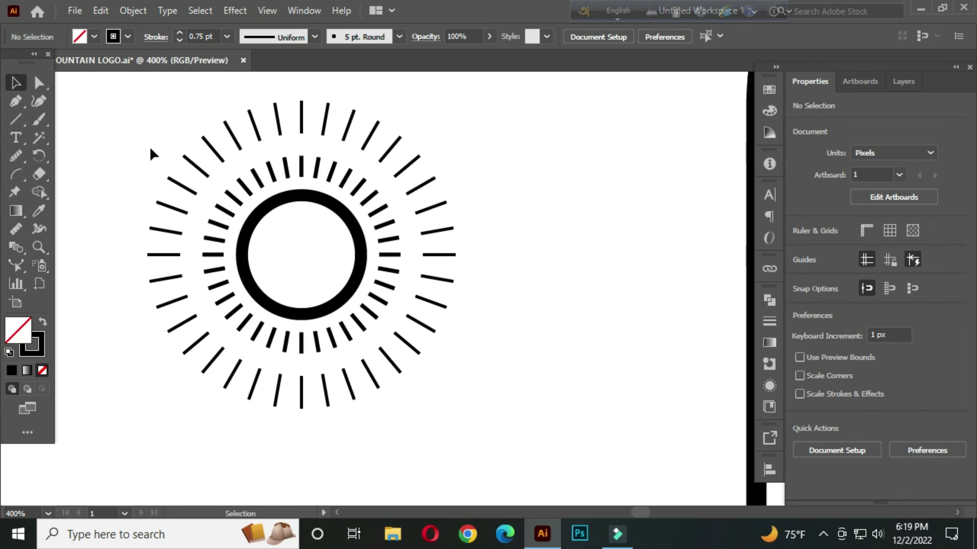
Delete every second ray of the outer ring, keeping the vertical ray above the circle
scroll(315, 134, "up", 1)
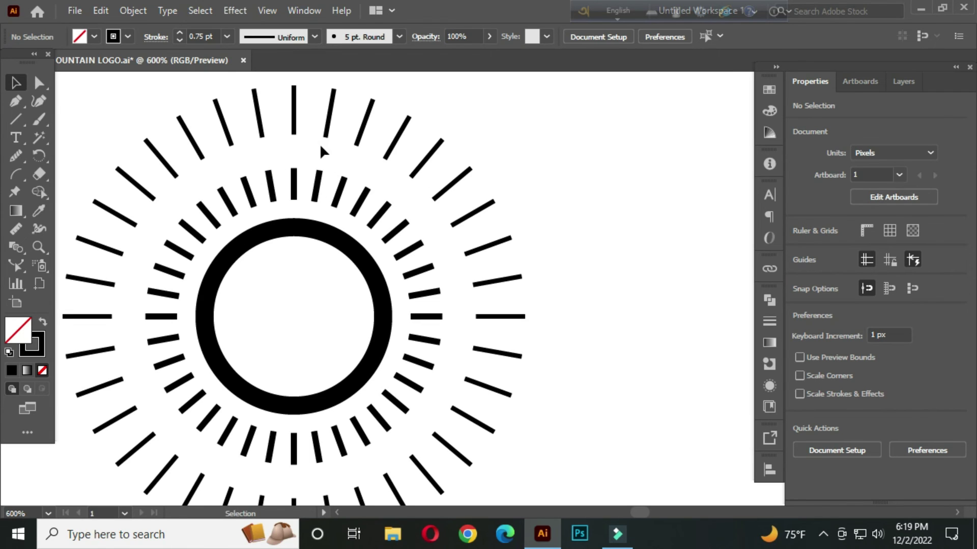
left_click(295, 109)
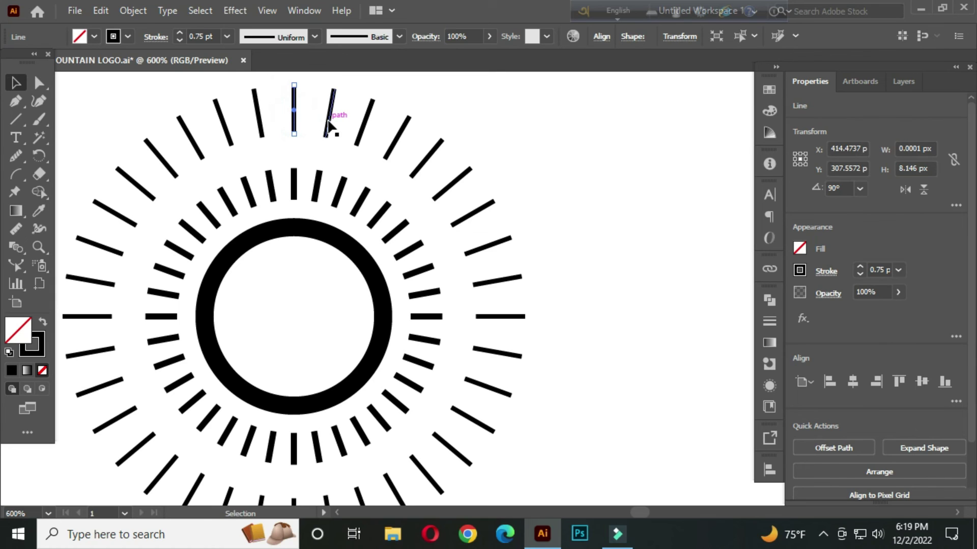
left_click(330, 122)
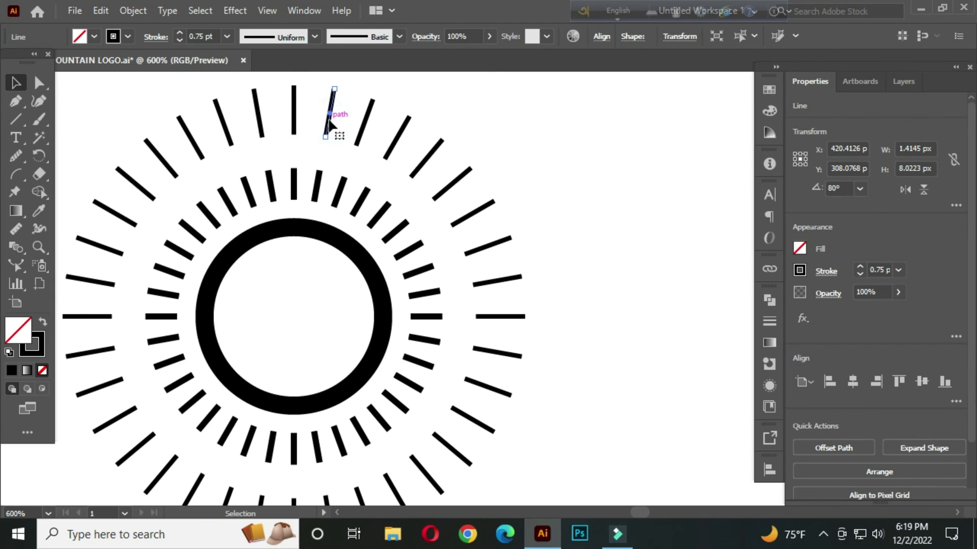
key("Delete")
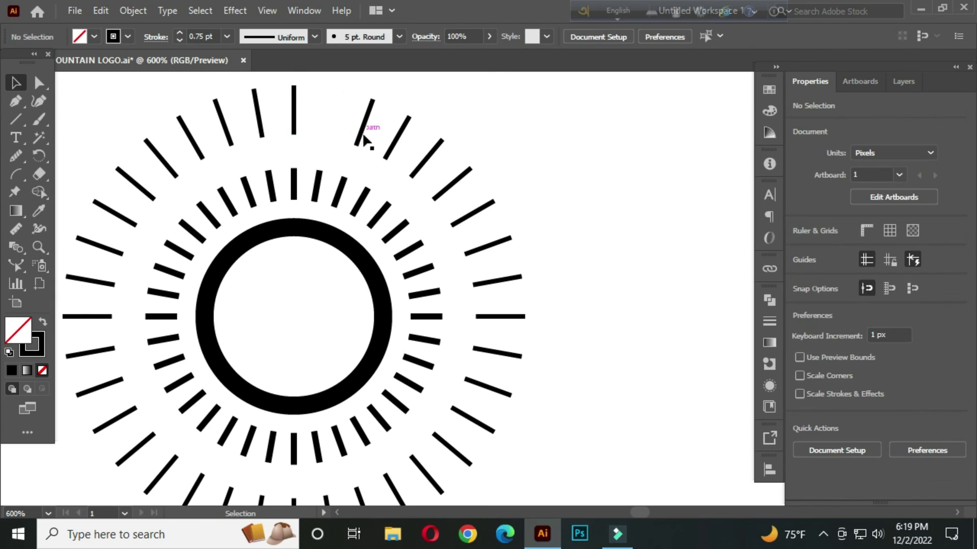
left_click(394, 142)
key("Delete")
left_click(452, 185)
key("Delete")
left_click(483, 247)
key("Delete")
left_click(502, 316)
key("Delete")
left_click(497, 390)
key("Delete")
left_click(453, 448)
key("Delete")
left_click(394, 490)
key("Delete")
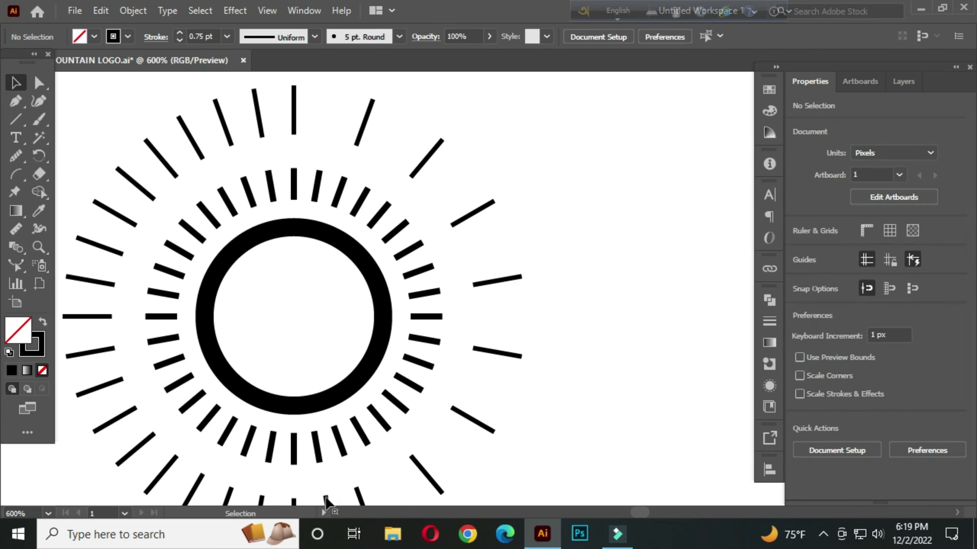
left_click(325, 502)
key("Delete")
left_click(261, 498)
key("Delete")
left_click(198, 483)
key("Delete")
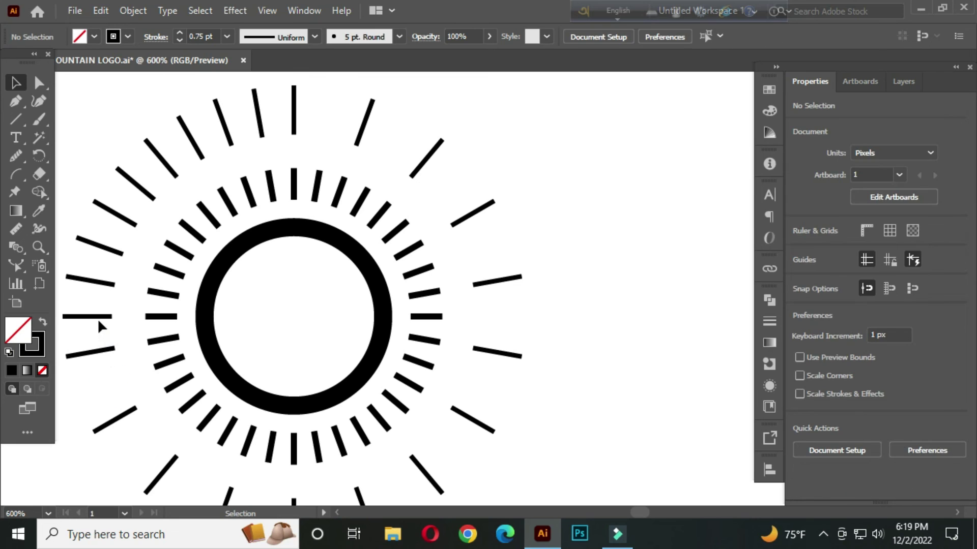
left_click(98, 317)
key("Delete")
left_click(99, 246)
key("Delete")
left_click(142, 187)
key("Delete")
left_click(193, 149)
key("Delete")
left_click(261, 122)
key("Delete")
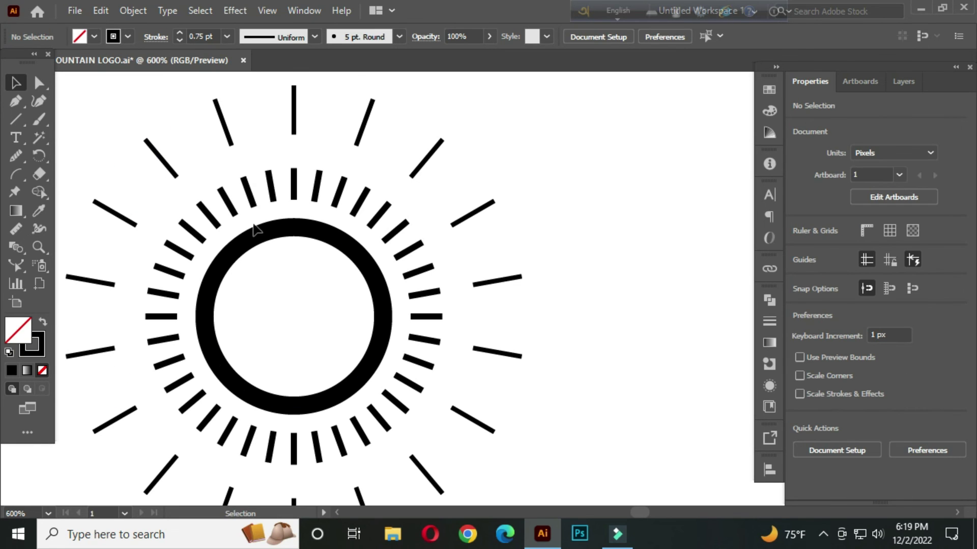
Select the circle with both ray rings and expand its fill and stroke
scroll(243, 271, "down", 3)
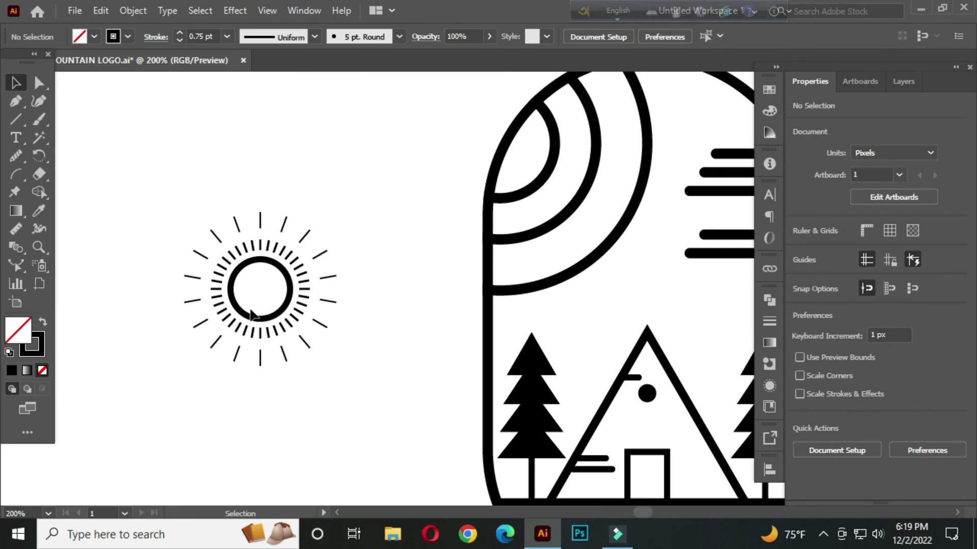
left_click_drag(137, 187, 365, 391)
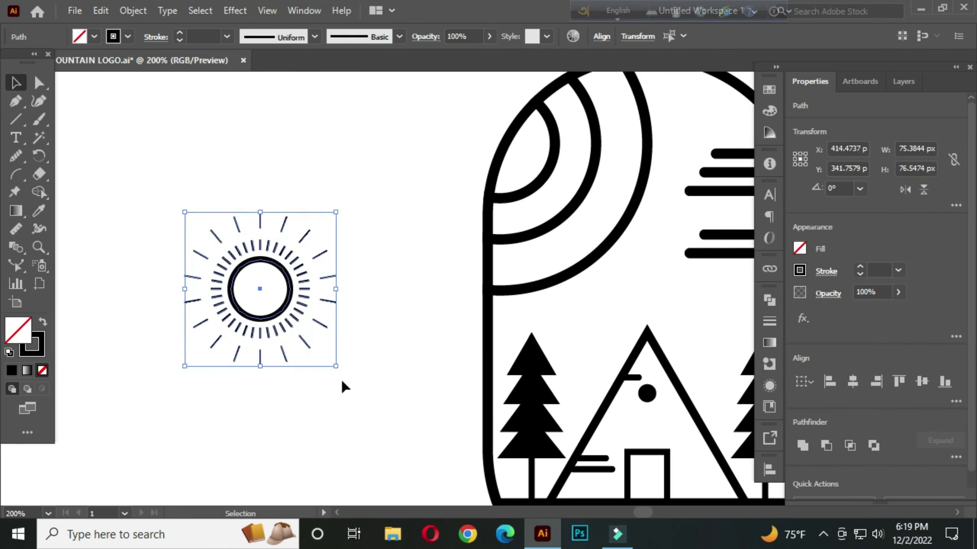
left_click(139, 12)
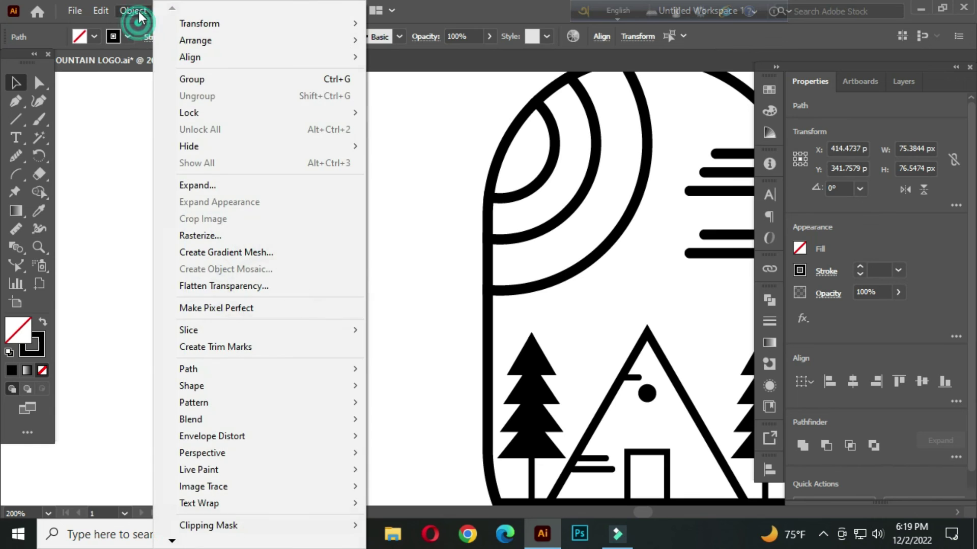
left_click(195, 184)
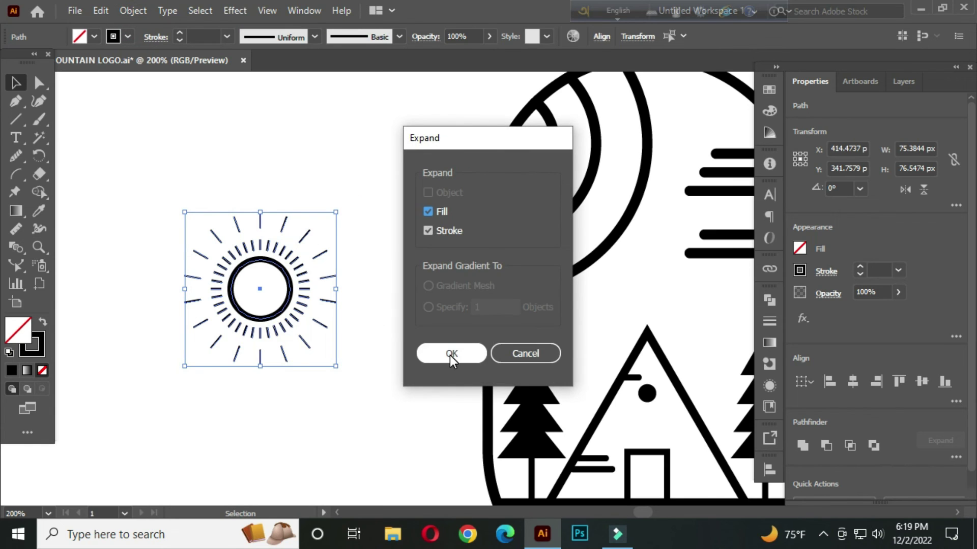
left_click(451, 354)
Shrink the rayed sun to about 25.5 px wide and place it inside the capsule between the left pine and the cabin's peak
left_click_drag(336, 367, 417, 308)
left_click(173, 273)
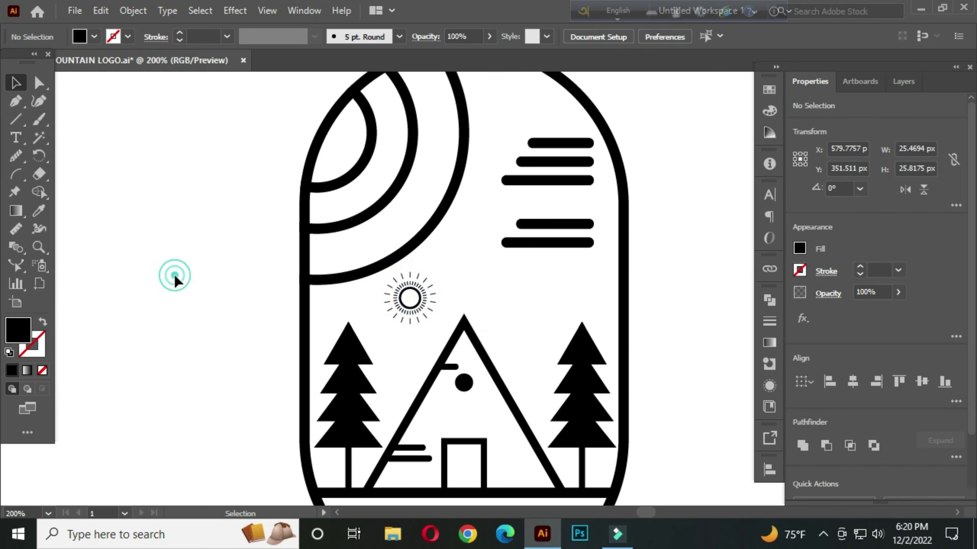
scroll(511, 320, "down", 2)
left_click_drag(499, 343, 383, 312)
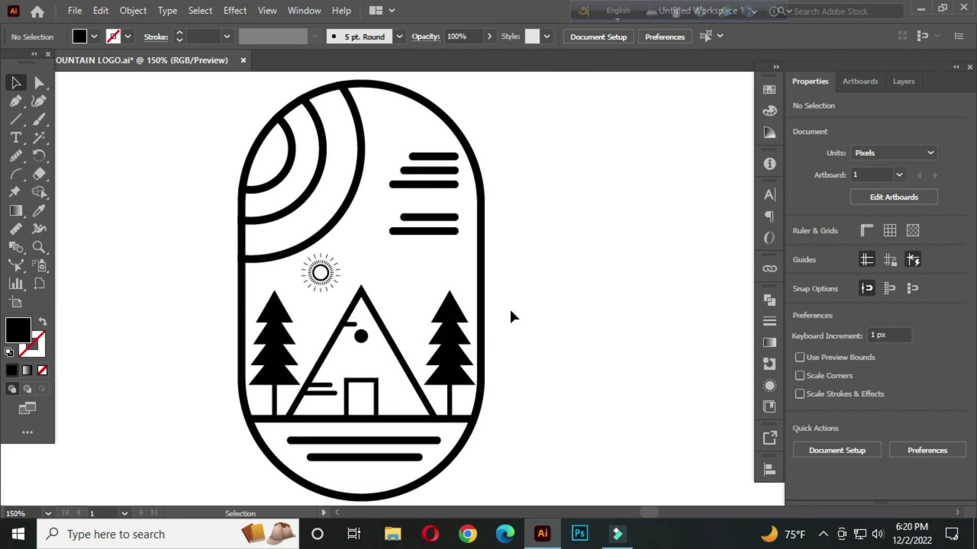
Enlarge the small rayed sun slightly about its centre, leaving it below the large arcs
scroll(320, 274, "up", 3)
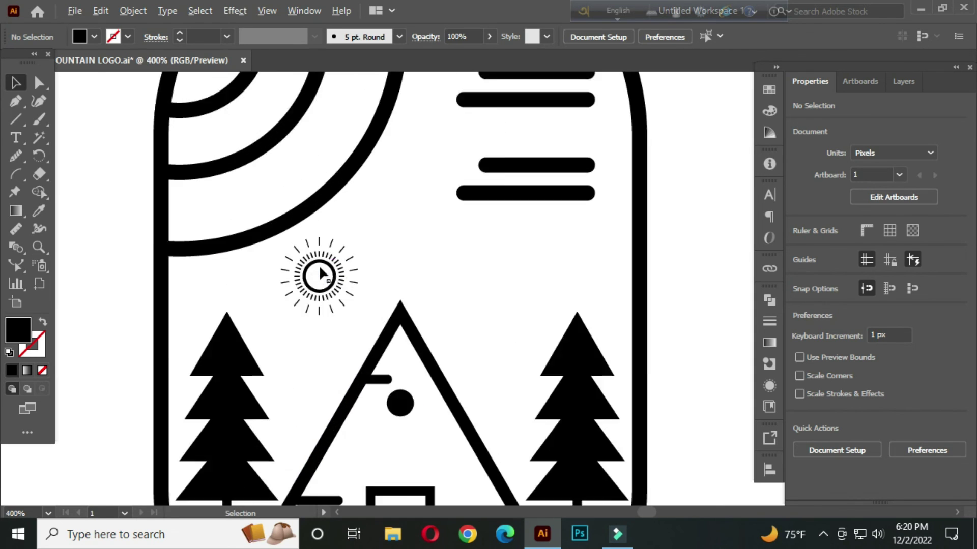
left_click_drag(262, 224, 374, 337)
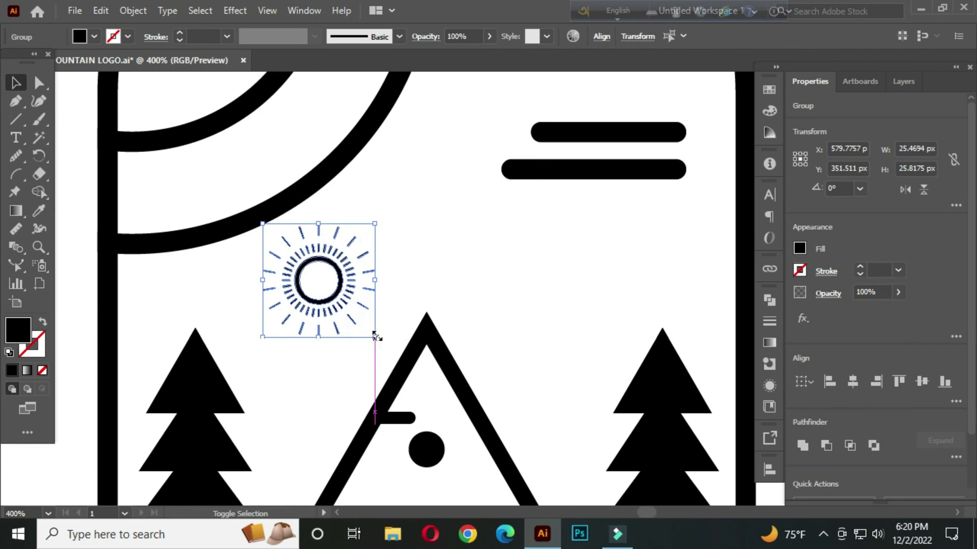
left_click(416, 263)
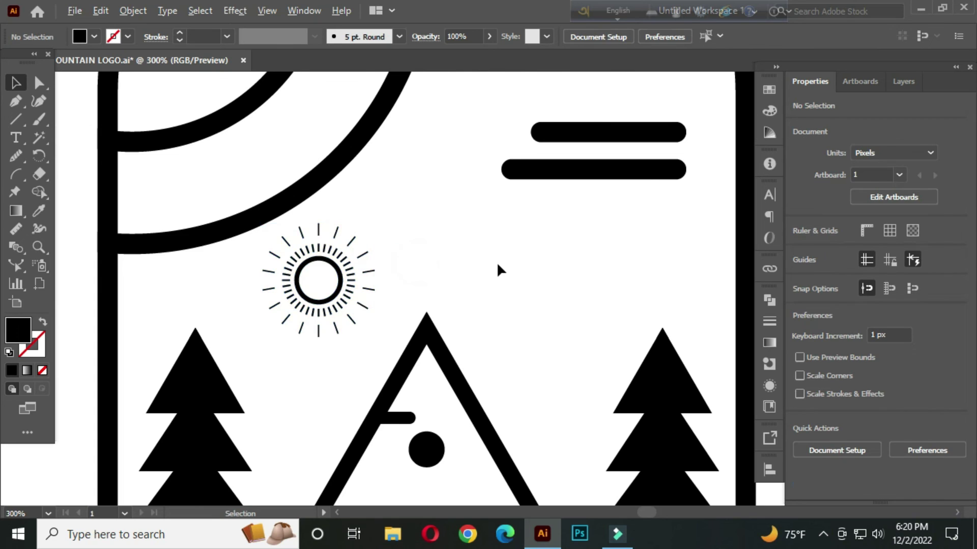
scroll(496, 270, "down", 4)
scroll(510, 285, "right", 4)
scroll(510, 286, "down", 1)
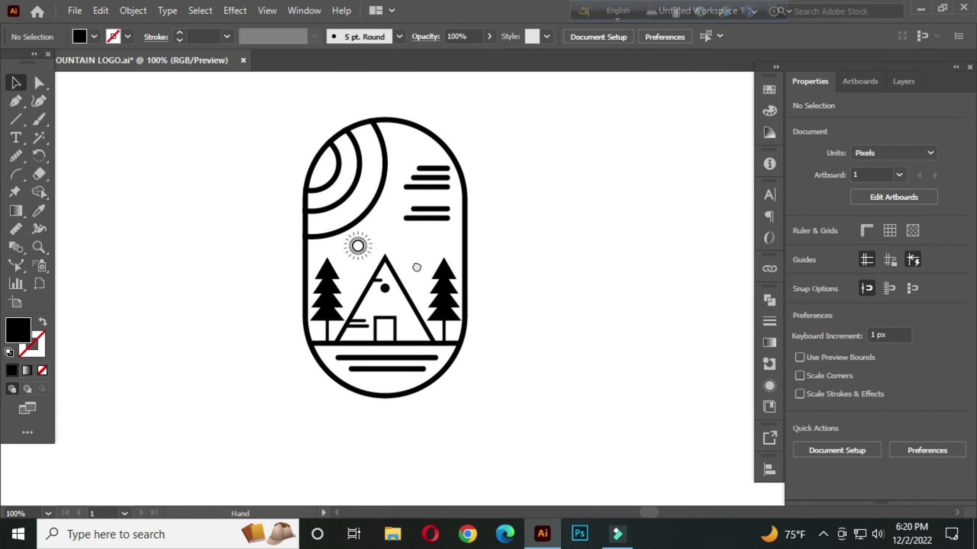